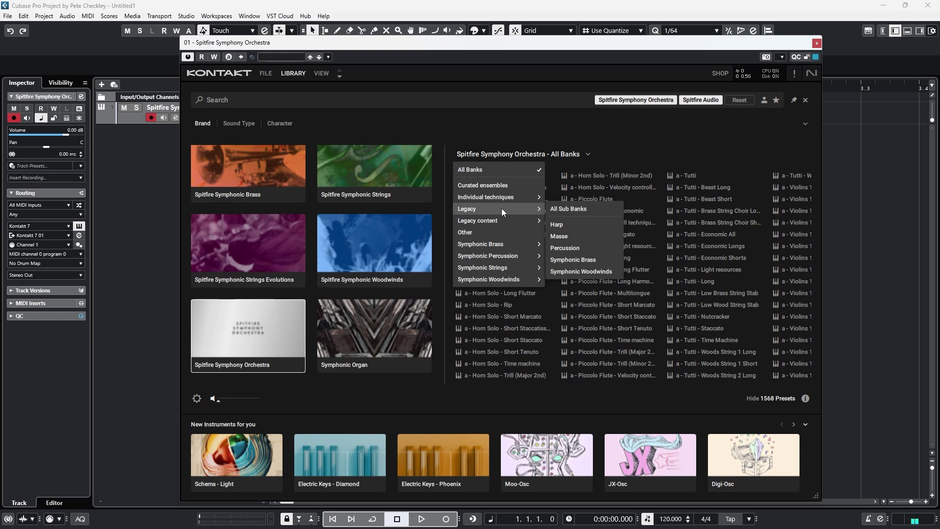
Step: Filter the Spitfire Symphony Orchestra presets to the Symphonic Strings technique collections and load Violins 1 - Core techniques
mouse_move(491, 222)
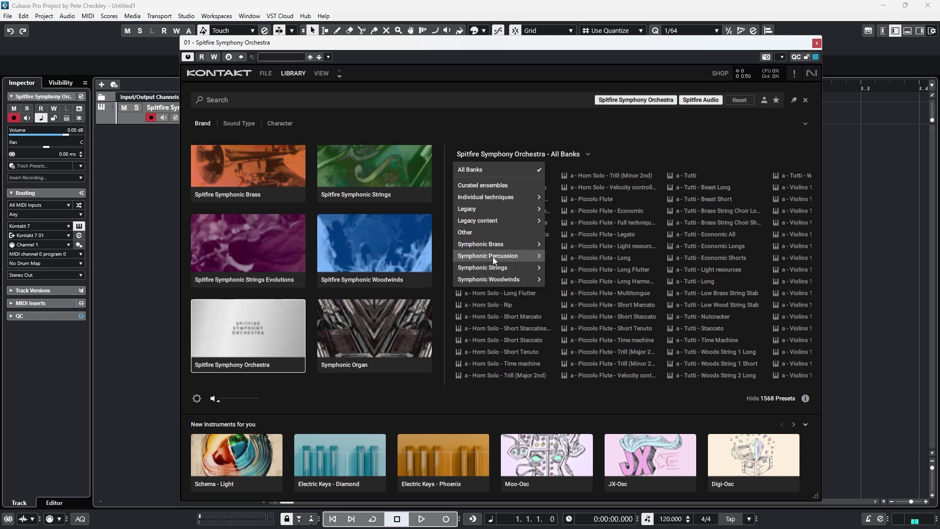
mouse_move(498, 252)
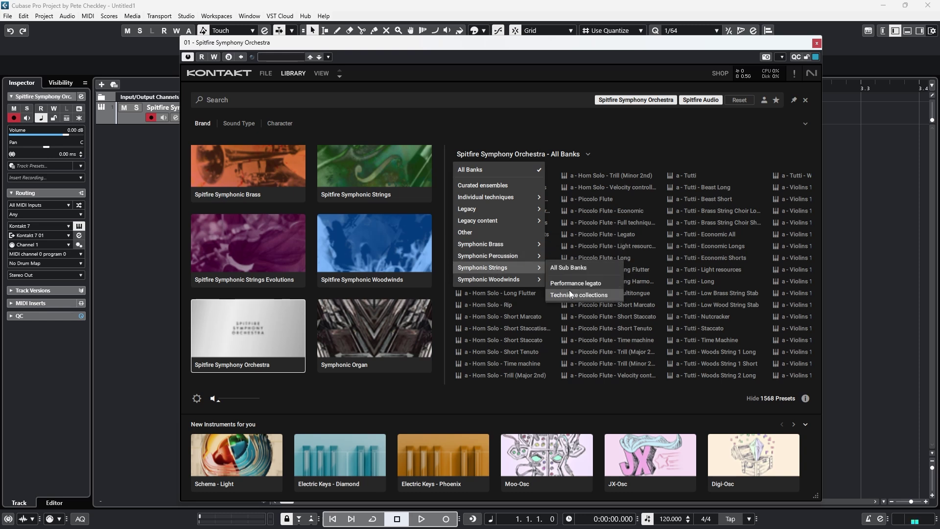
left_click(569, 292)
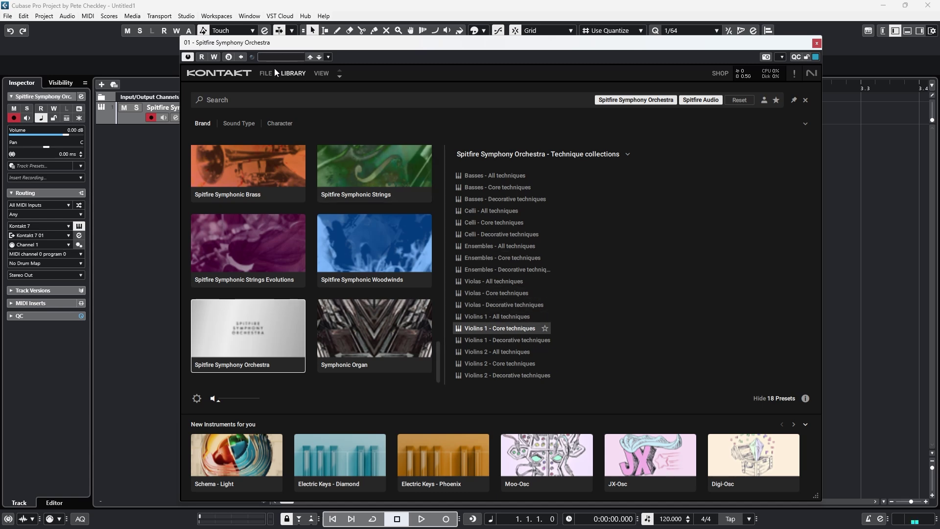
left_click(287, 73)
left_click_drag(353, 50, 424, 54)
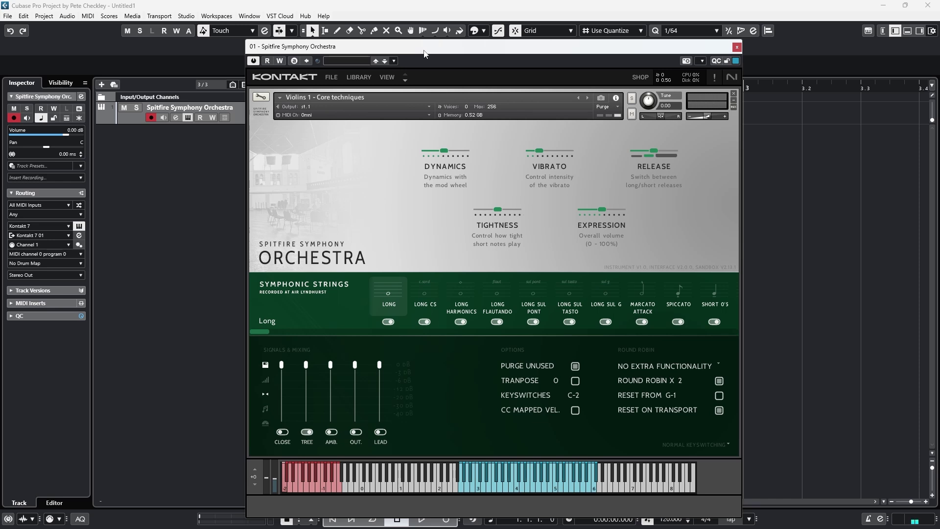
left_click_drag(424, 51, 420, 40)
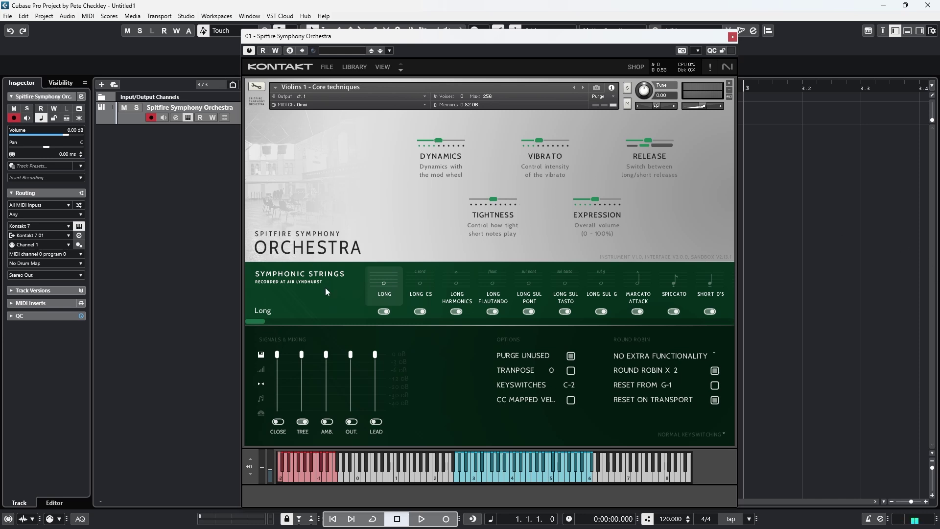
Step: Audition the Long Harmonics and Long Flautando articulations of the Violins 1 patch
left_click_drag(257, 321, 307, 352)
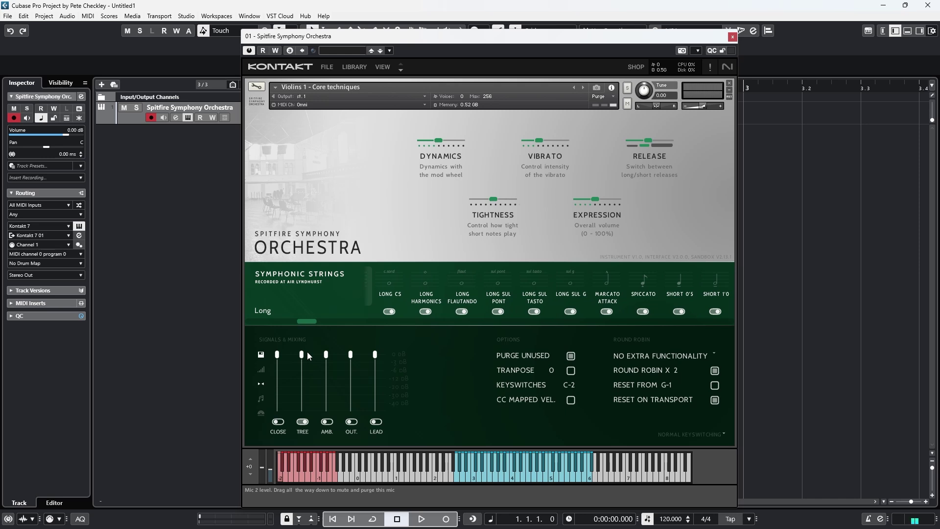
left_click_drag(307, 351, 329, 352)
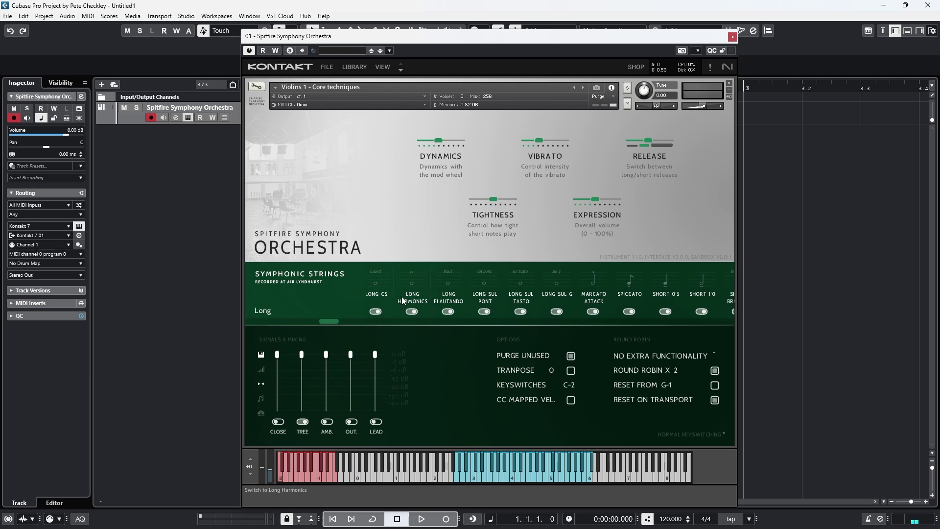
left_click(412, 283)
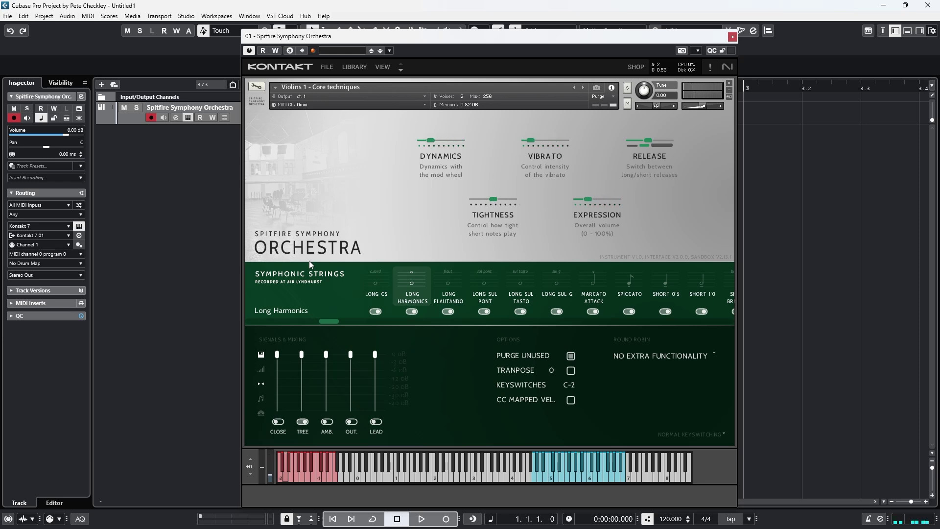
left_click(453, 284)
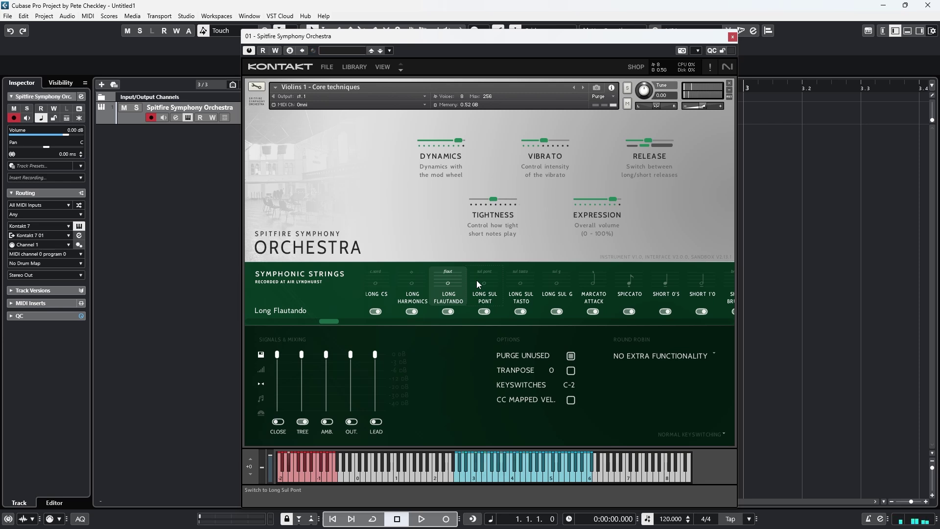
Step: Audition the Marcato Attack, Spiccato and Short 0'5 articulations of the Violins 1 patch
left_click(597, 278)
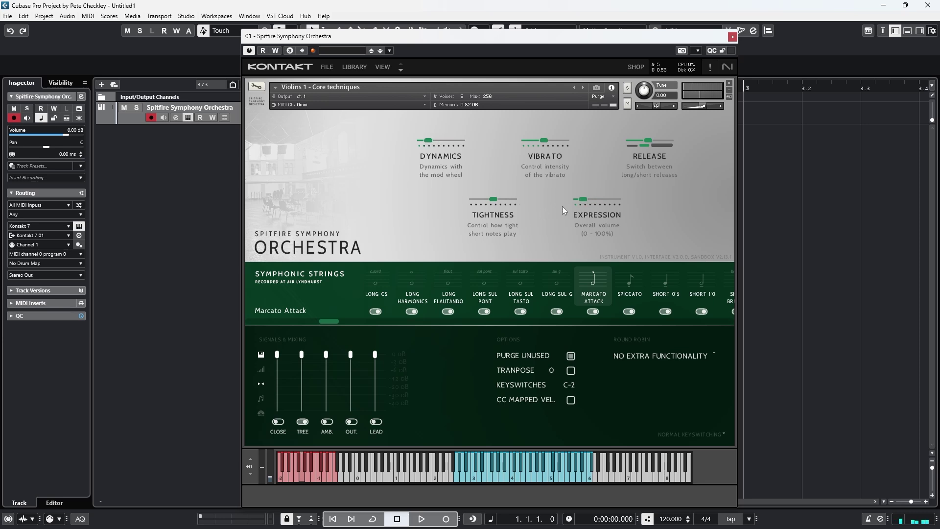
left_click(629, 283)
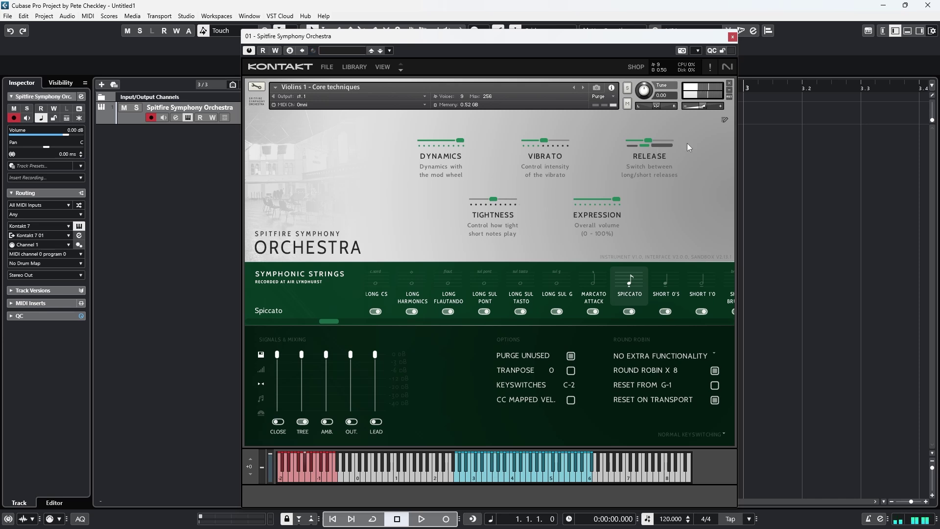
left_click(661, 283)
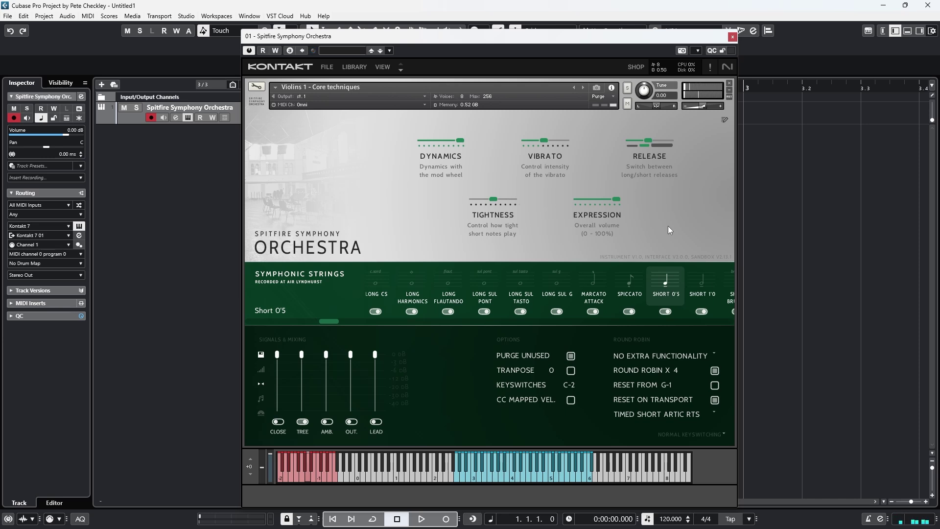
Step: Audition the Pizzicato Bartok, Pizzicato and Short Brushed articulations at the far end of the Violins 1 articulation strip
left_click_drag(333, 322, 737, 317)
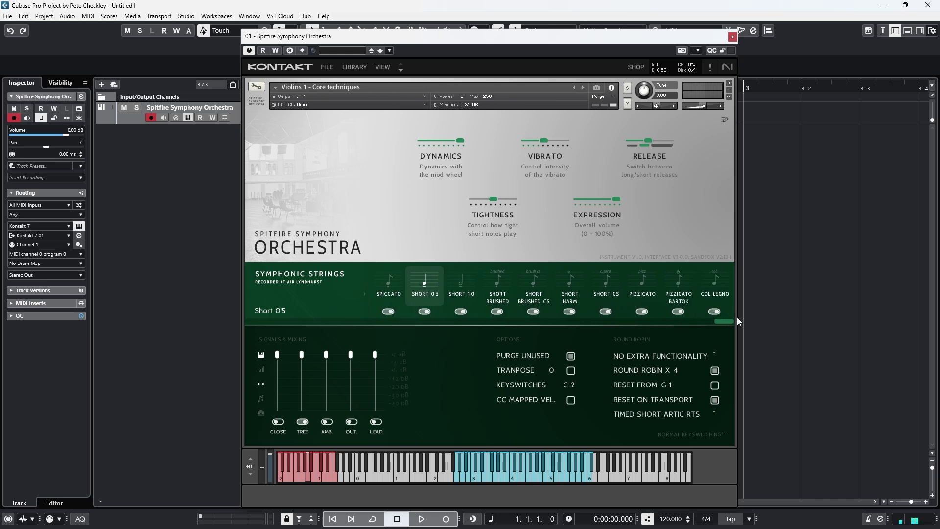
left_click(680, 279)
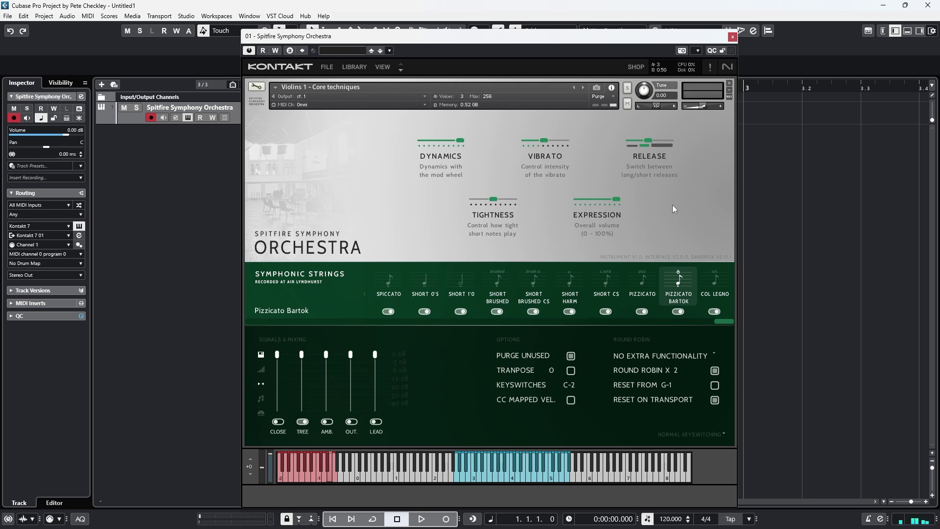
left_click(649, 278)
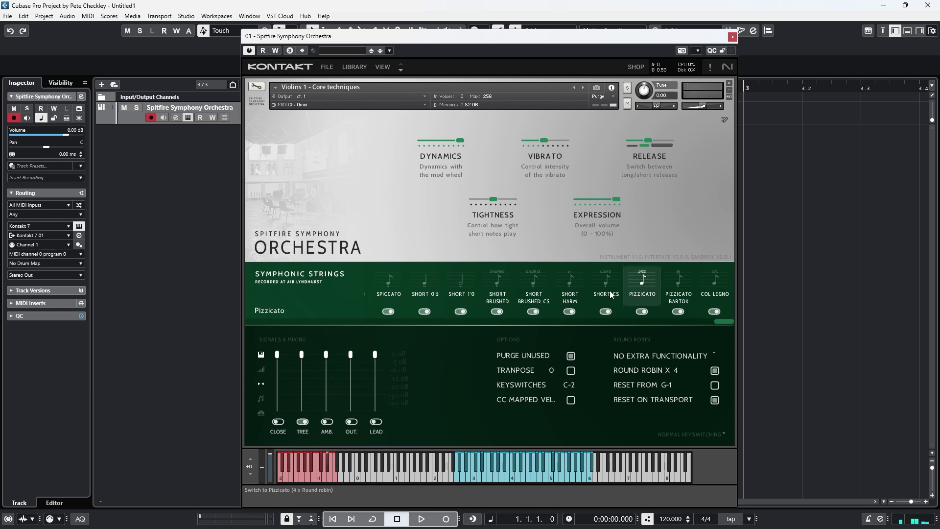
left_click(505, 278)
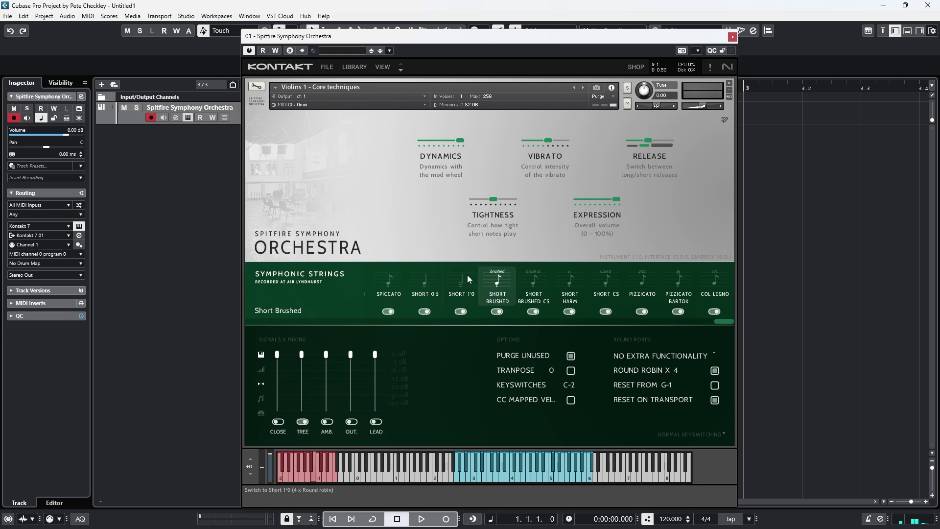
Step: Compare the Col Legno and Pizzicato Bartok articulations of Violins 1, and finish on Long Sul Pont
left_click(709, 284)
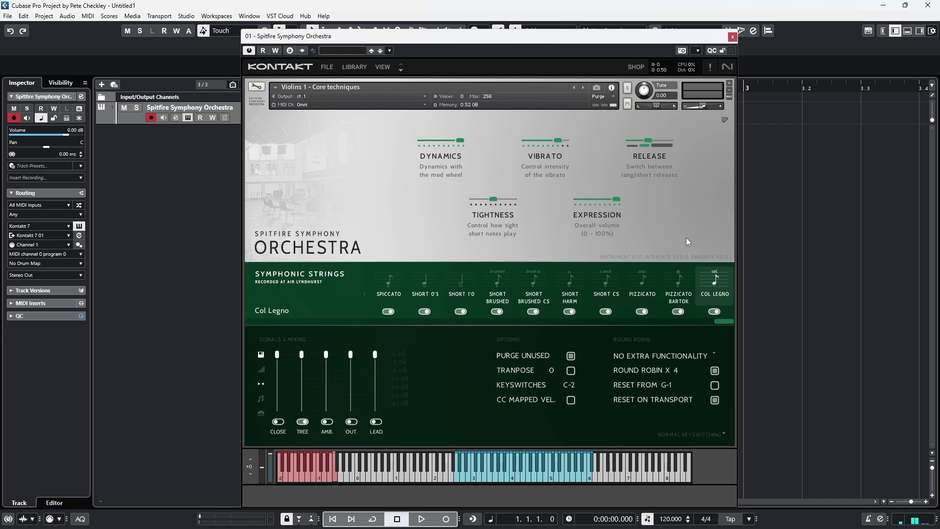
left_click(677, 280)
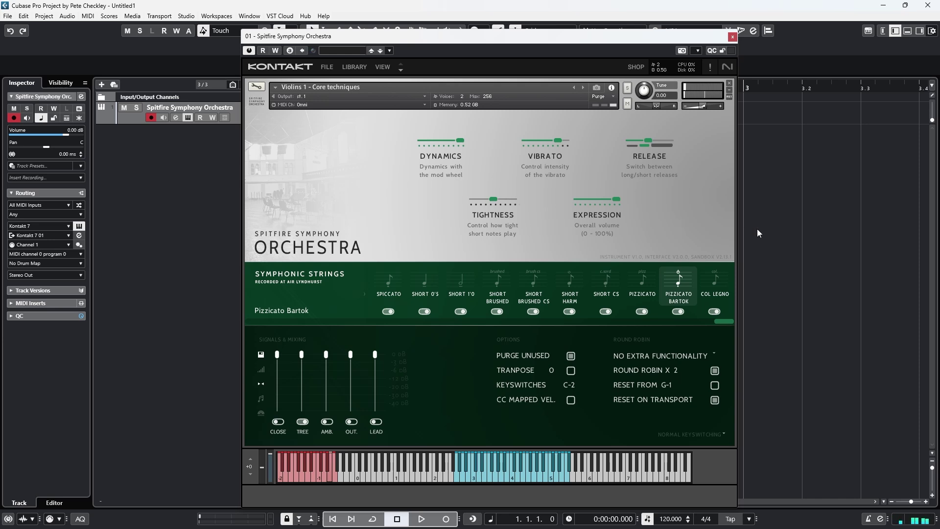
left_click(723, 281)
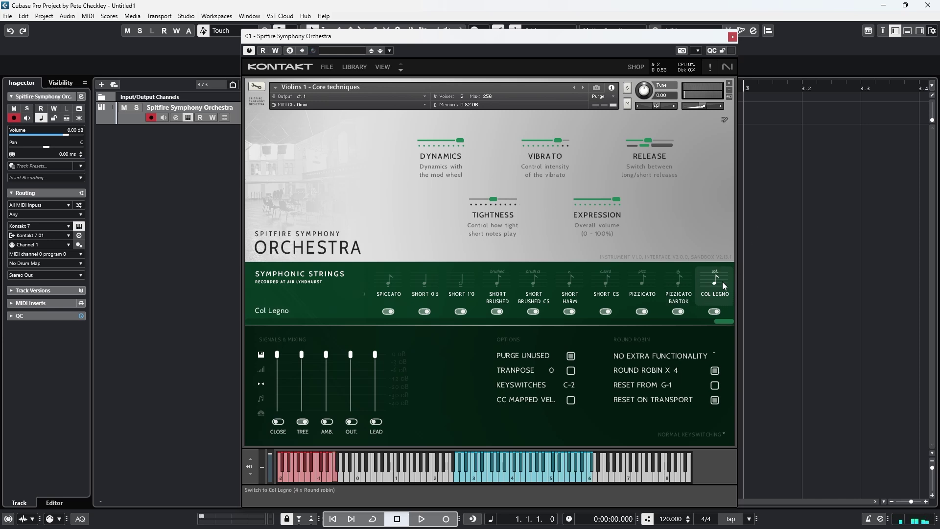
left_click(683, 280)
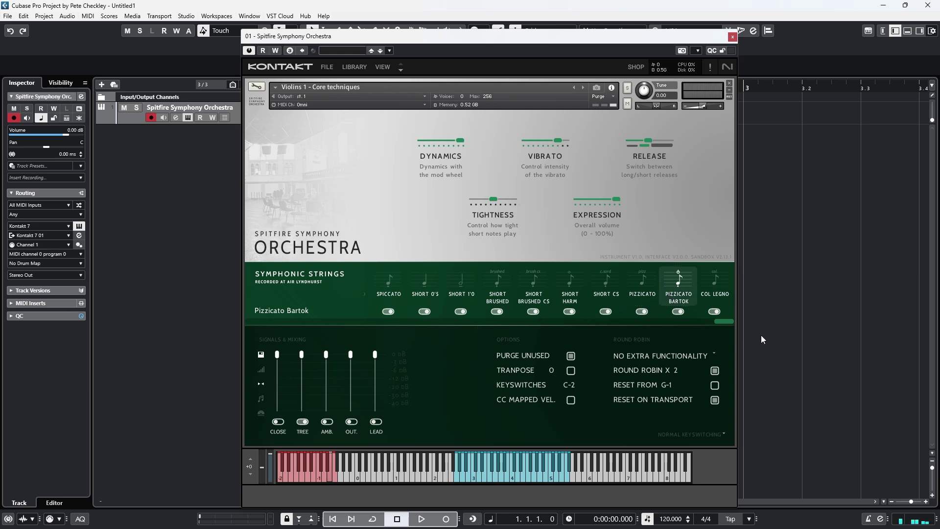
left_click_drag(723, 323, 263, 324)
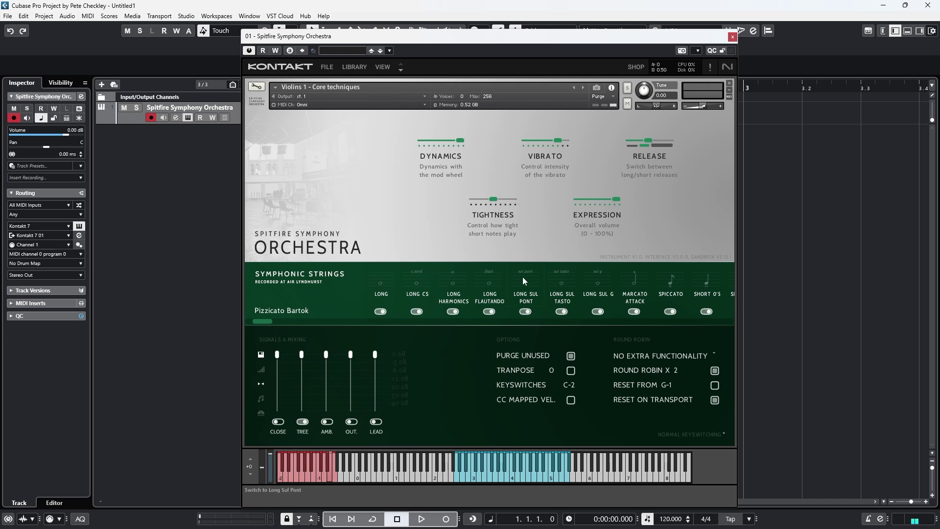
left_click(528, 297)
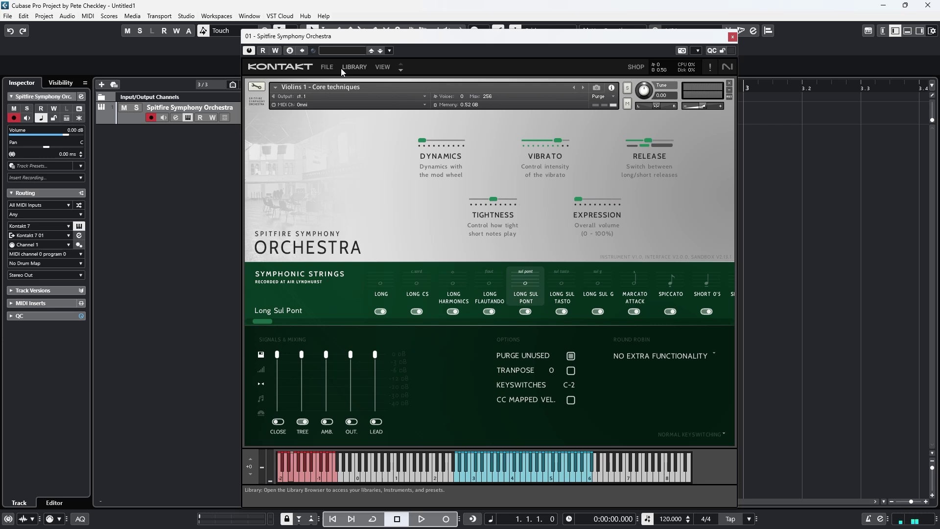
Step: Load the Celli - All techniques preset from the library and switch it to the Spiccato articulation
left_click(354, 67)
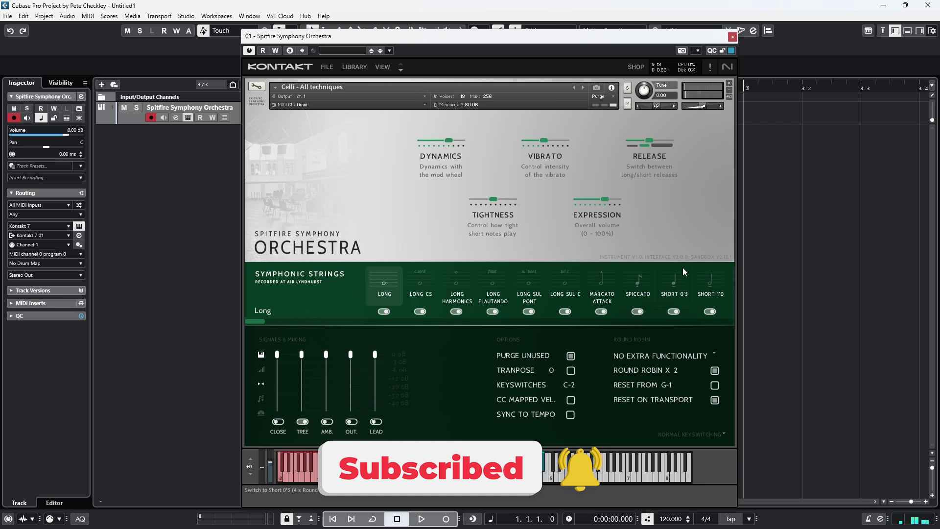
left_click(636, 292)
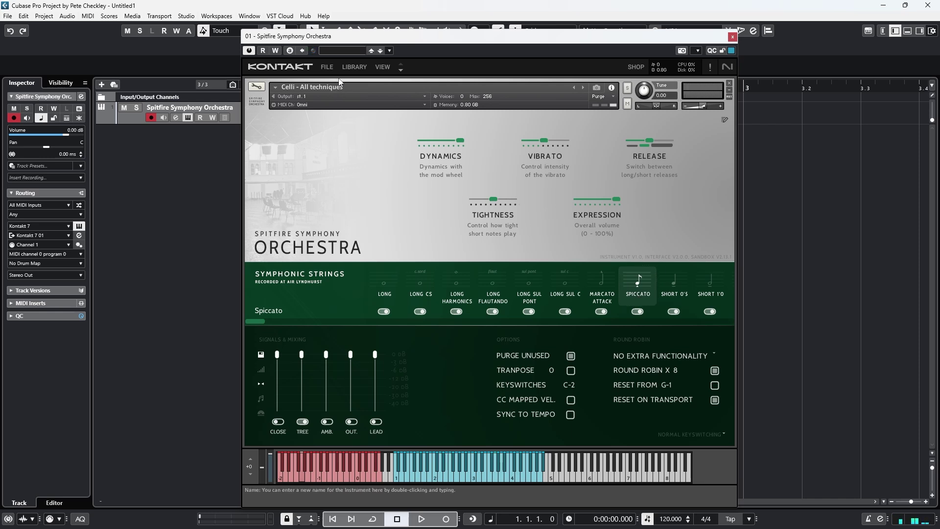
Step: Load the Celli - Decorative techniques preset from the library in place of the current cello patch
left_click(358, 68)
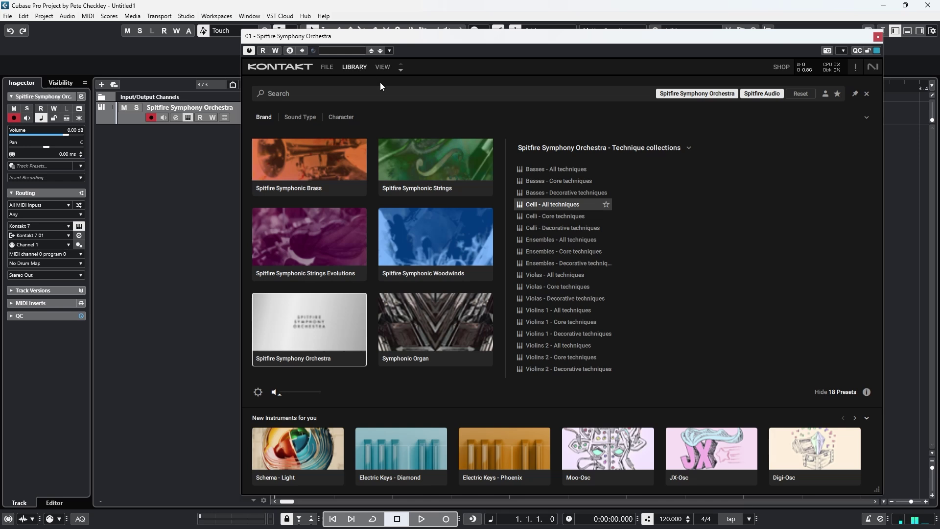
left_click(582, 229)
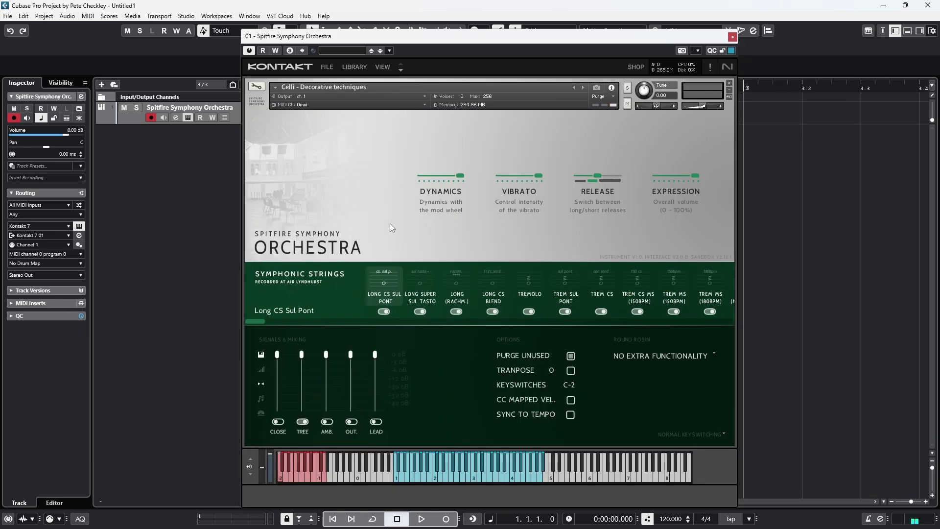
left_click_drag(256, 321, 123, 340)
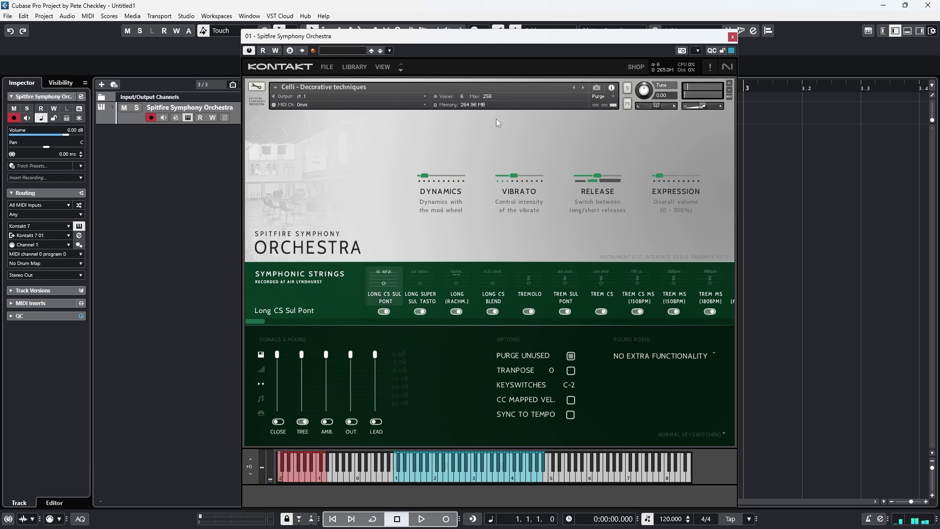
Step: Audition the Long (Rachm.), Trem Sul Pont, Tremolo and Trem MS (180bpm) articulations of the decorative Celli patch
left_click(457, 277)
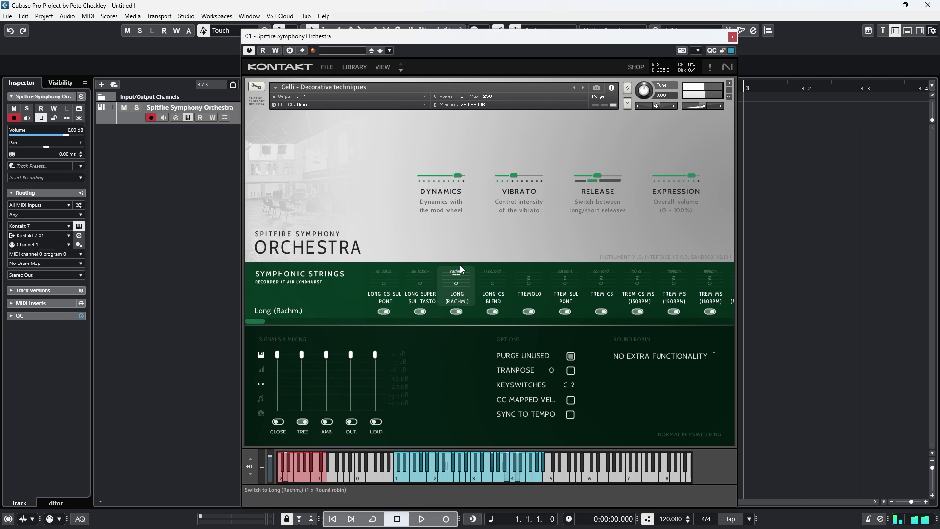
left_click(565, 280)
left_click(540, 275)
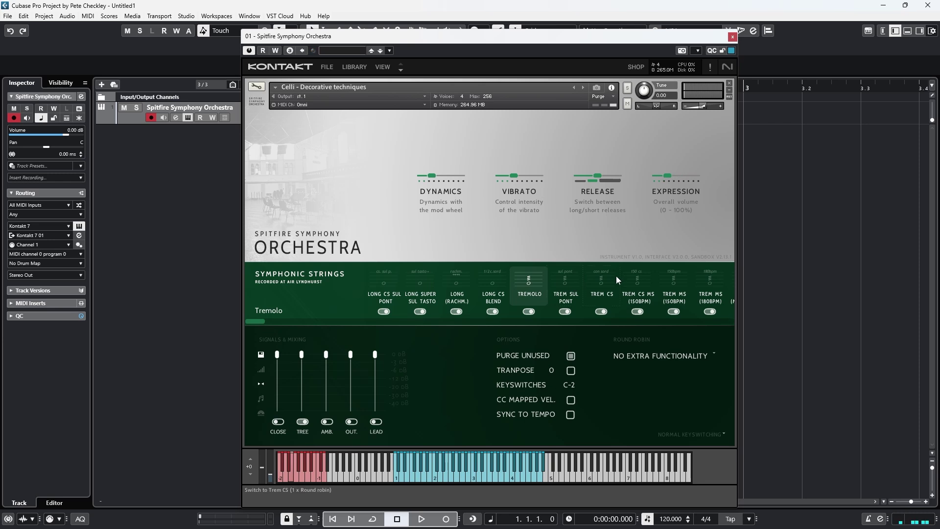
left_click(708, 280)
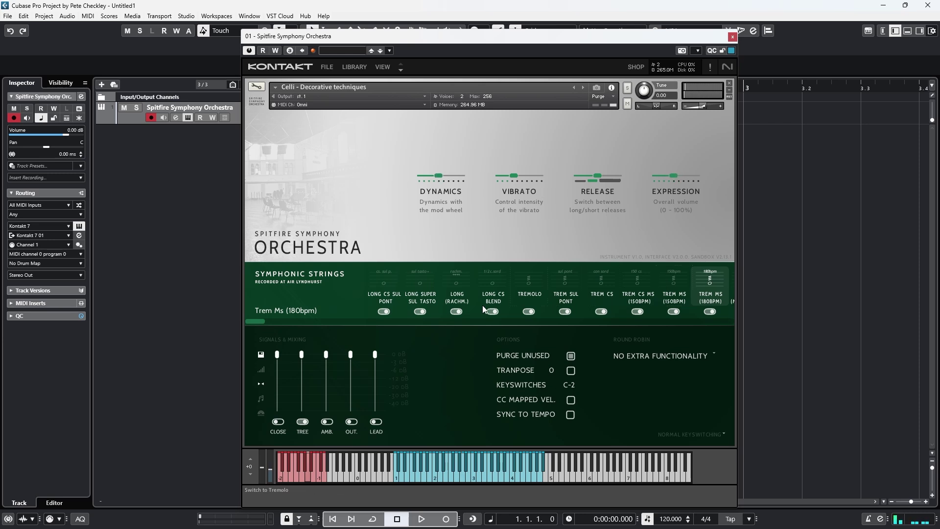
Step: Audition the Trill (Minor 2nd), Trill (Major 3rd) and FX articulations of the decorative Celli patch
left_click_drag(263, 322, 603, 293)
left_click(600, 287)
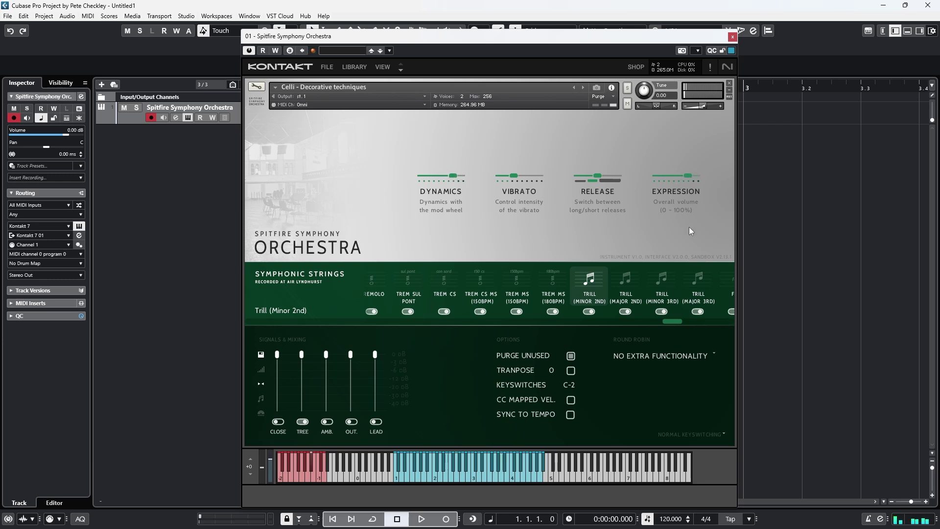
left_click(701, 280)
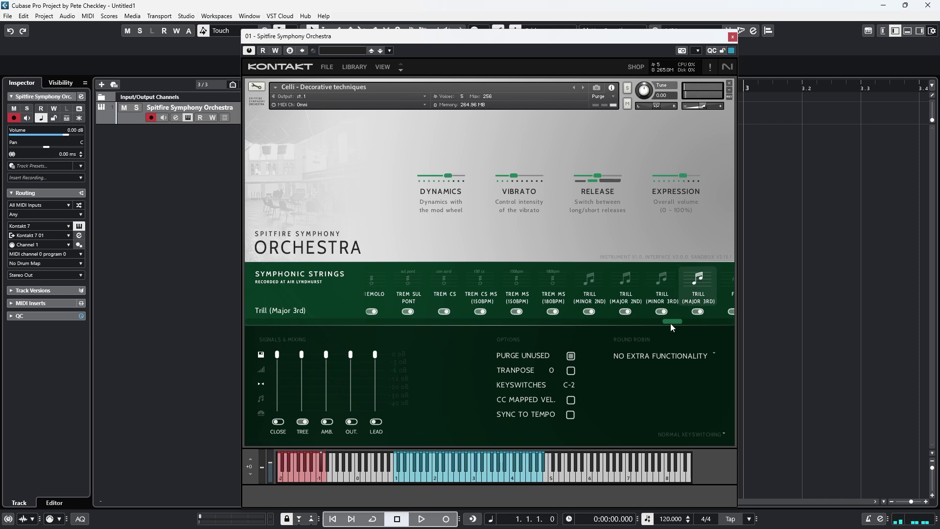
left_click_drag(671, 324, 749, 326)
left_click(713, 284)
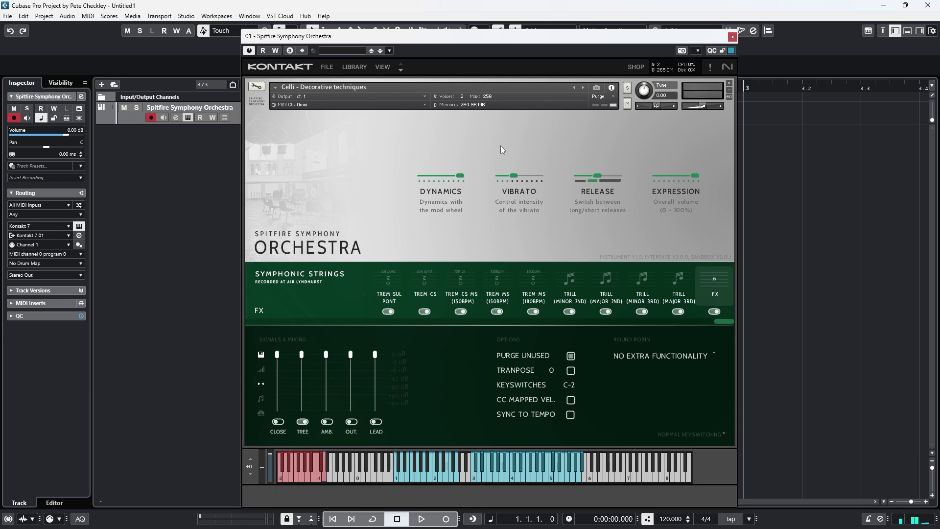
Step: Load the Violas - Core techniques preset from the library's technique collections
left_click(350, 67)
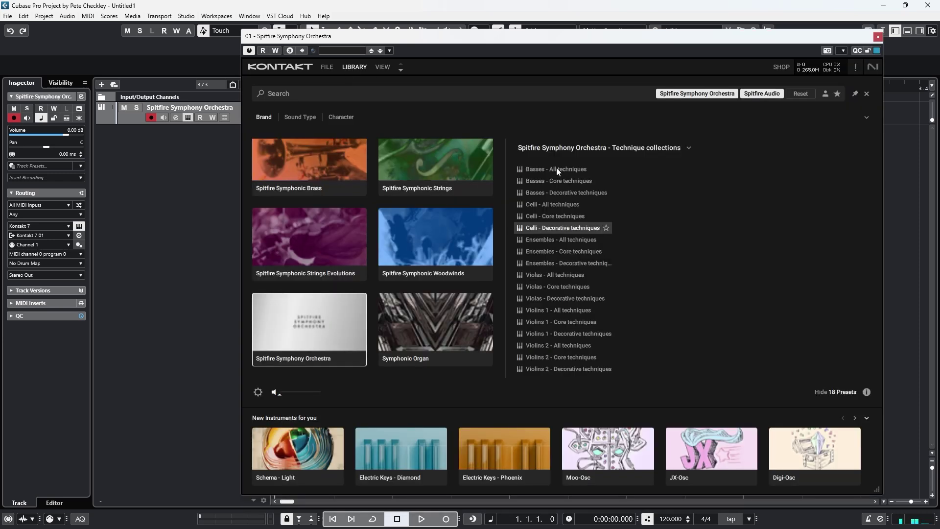
left_click(583, 232)
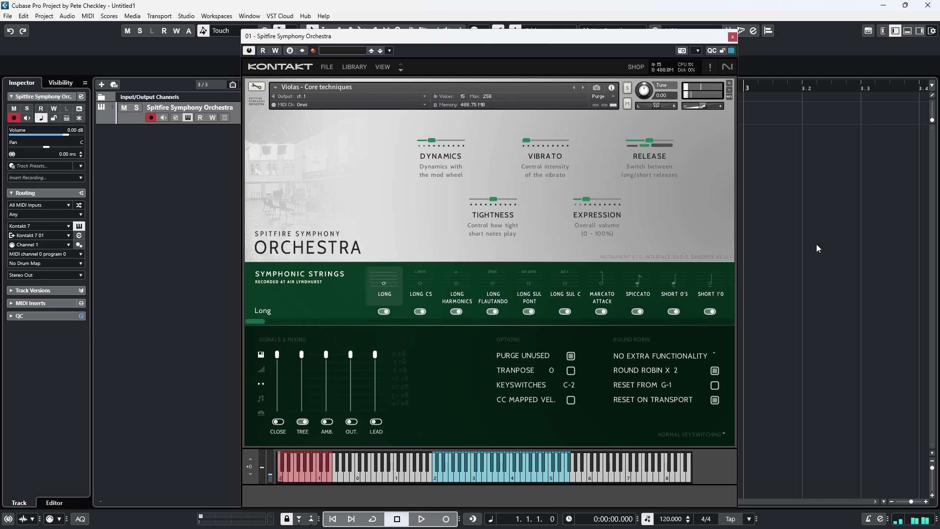
Step: Audition the Spiccato and Long Flautando articulations of the core Violas patch
left_click(640, 283)
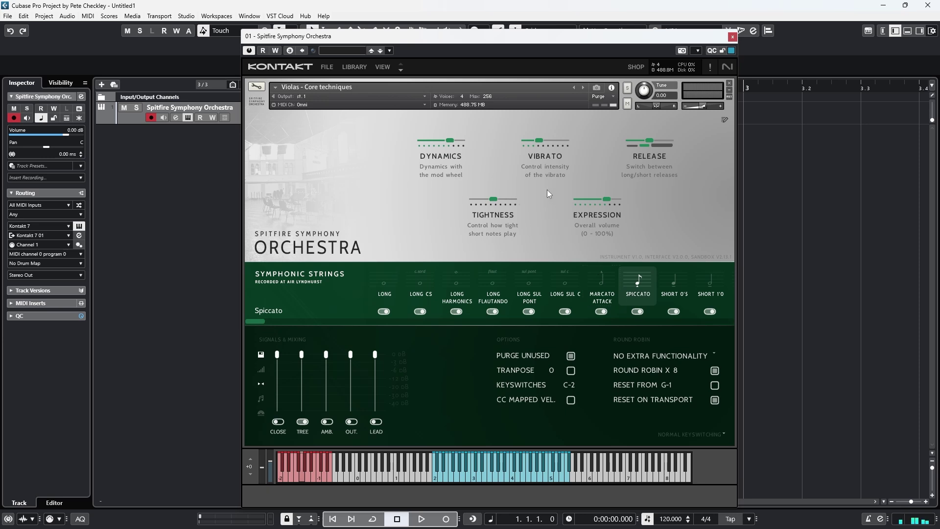
left_click(494, 280)
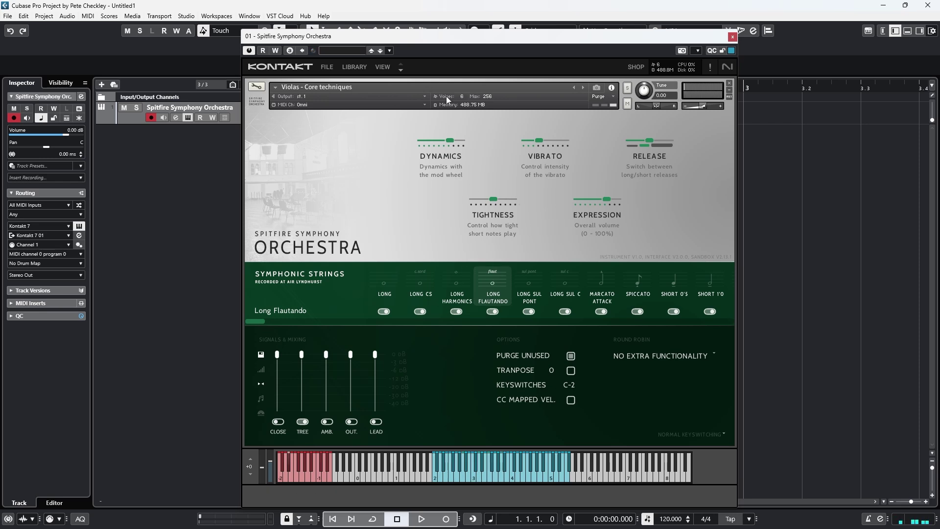
Step: Load the Basses - Core techniques preset from the library and audition its Long Harmonics articulation
left_click(357, 67)
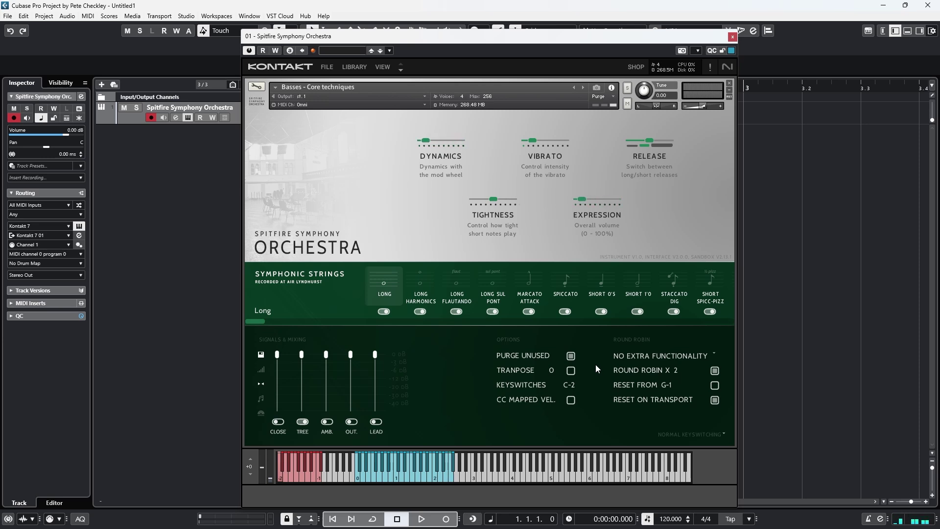
left_click(420, 280)
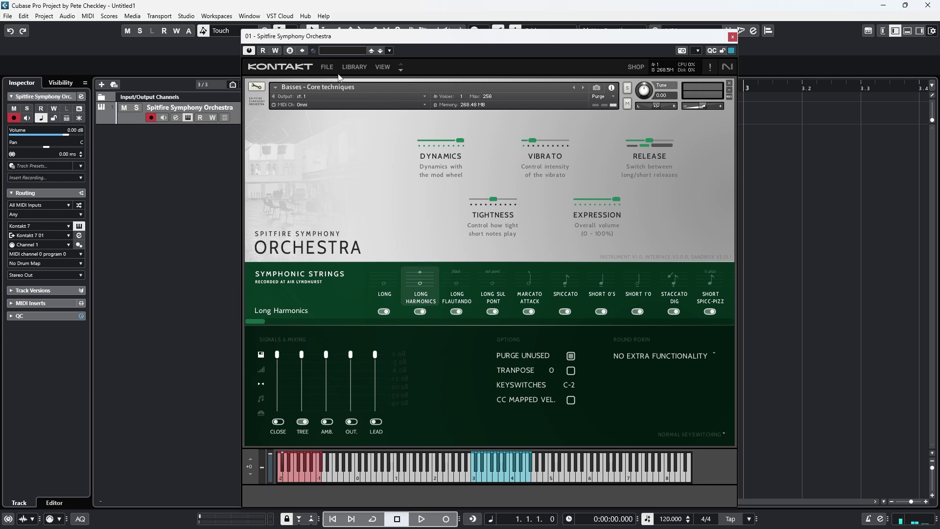
Step: Load the Ensembles - Core techniques preset from the library and audition its Spiccato articulation
left_click(354, 68)
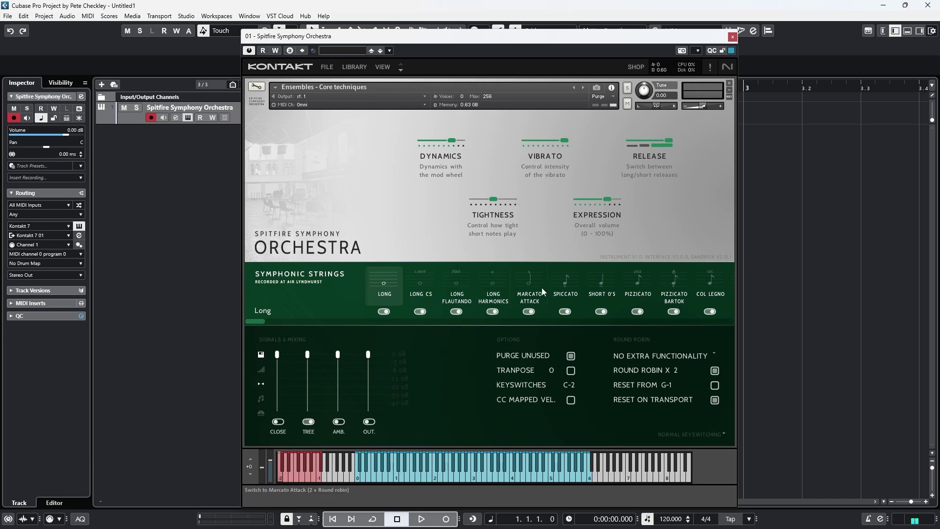
left_click(572, 284)
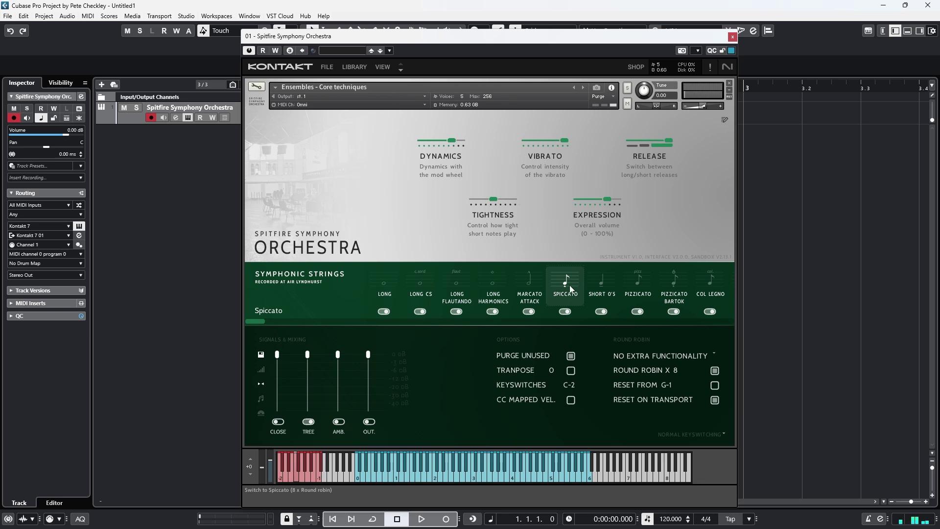
Step: Load the Violins 1 - Performance preset from the Symphonic Strings performance legato bank of the library
left_click(354, 66)
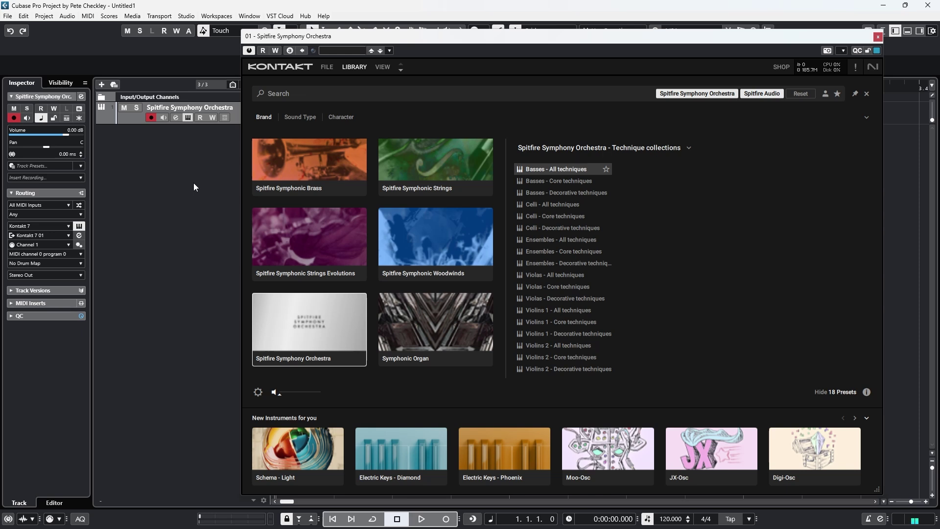
left_click(655, 149)
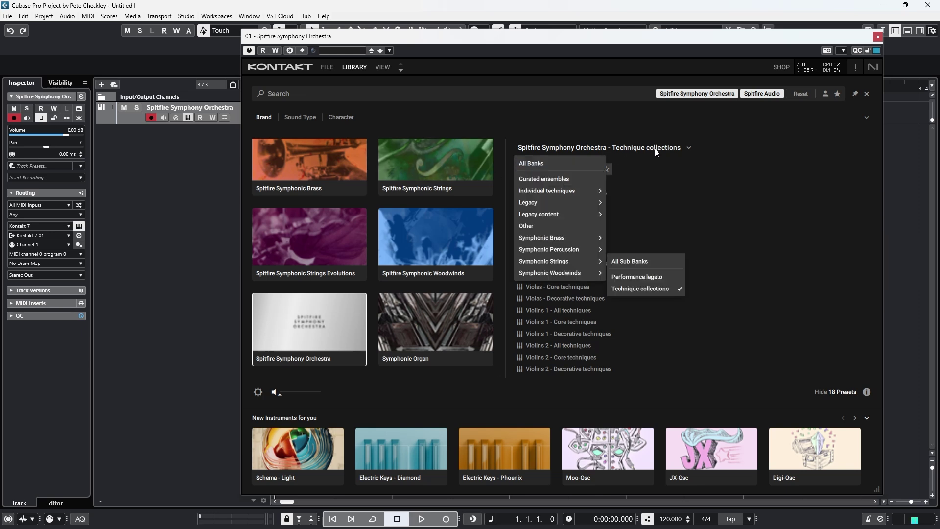
left_click(648, 278)
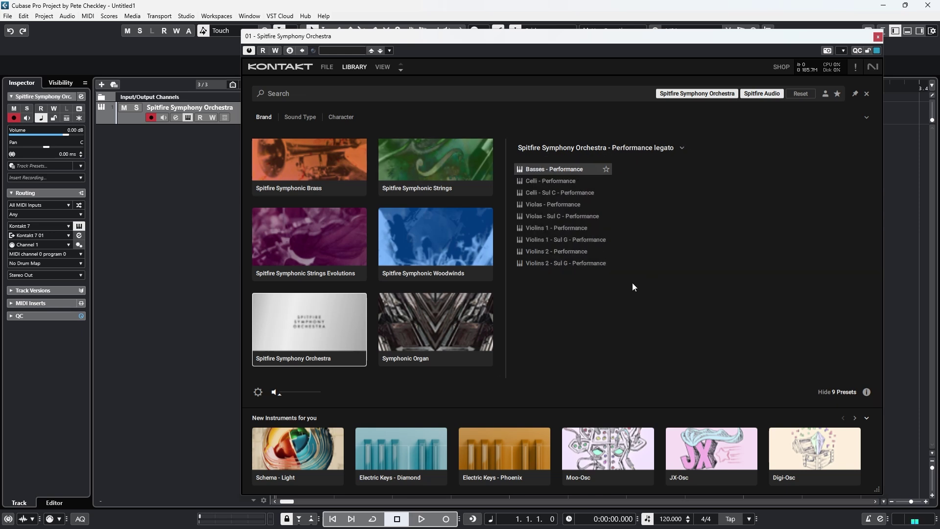
left_click(543, 169)
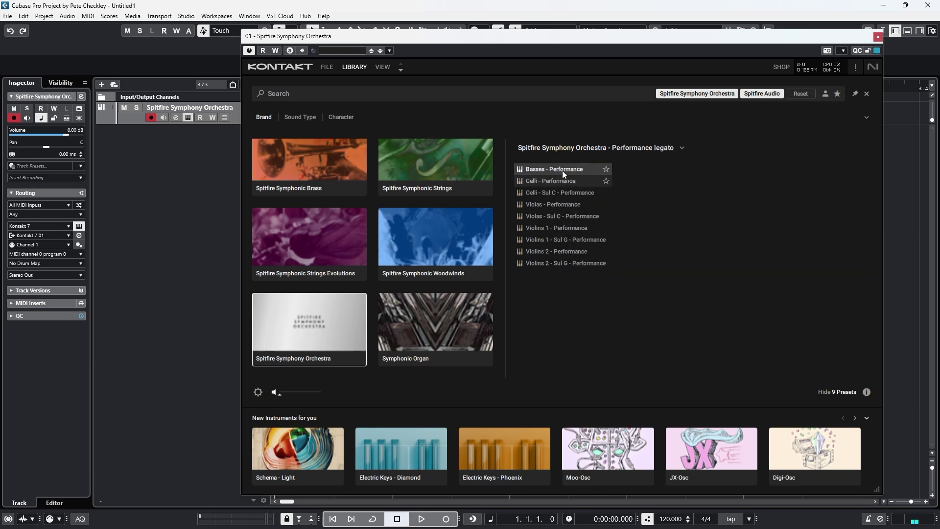
double_click(574, 227)
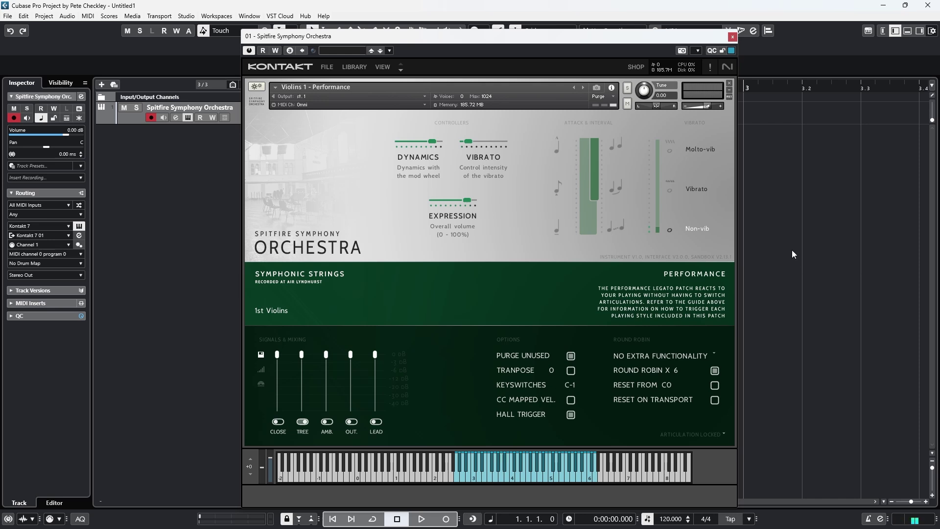
Step: Load the Horns a6 - Performance preset from the Symphonic Brass performance legato bank
left_click(354, 67)
left_click(588, 148)
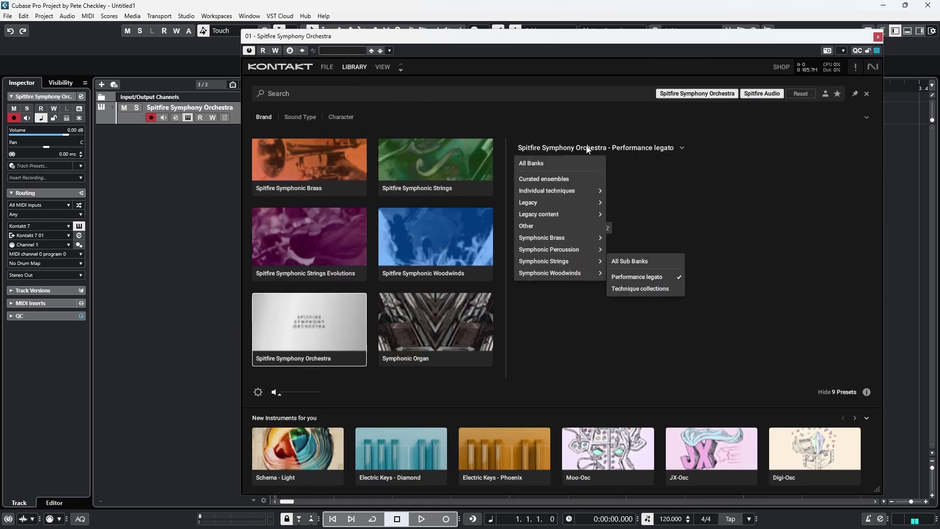
mouse_move(592, 238)
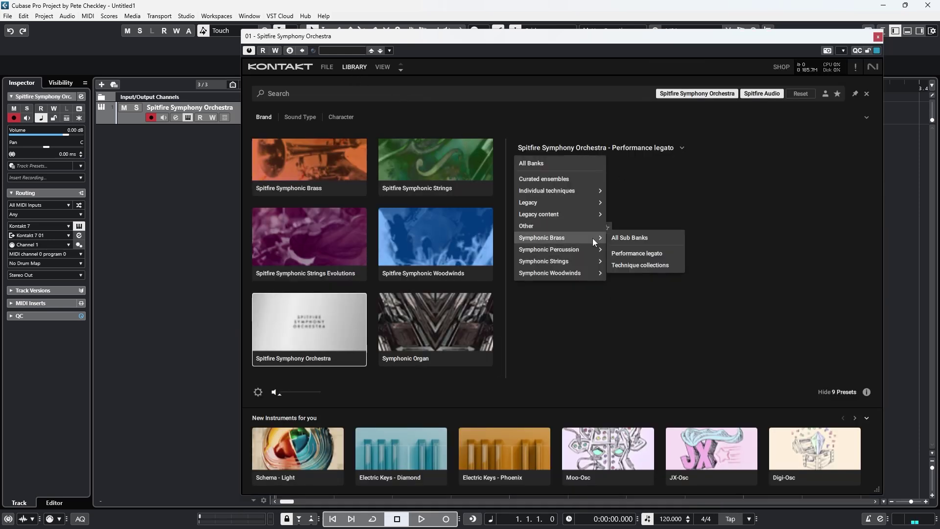
left_click(656, 254)
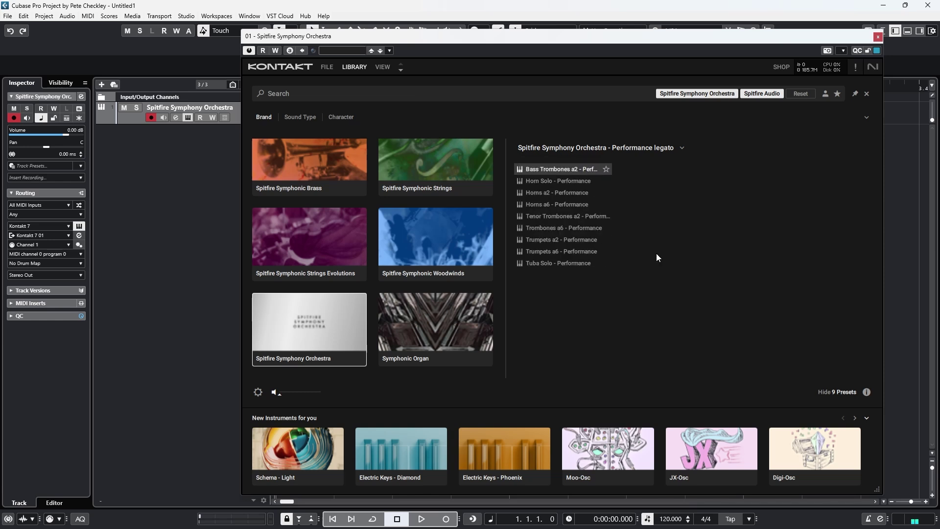
double_click(566, 206)
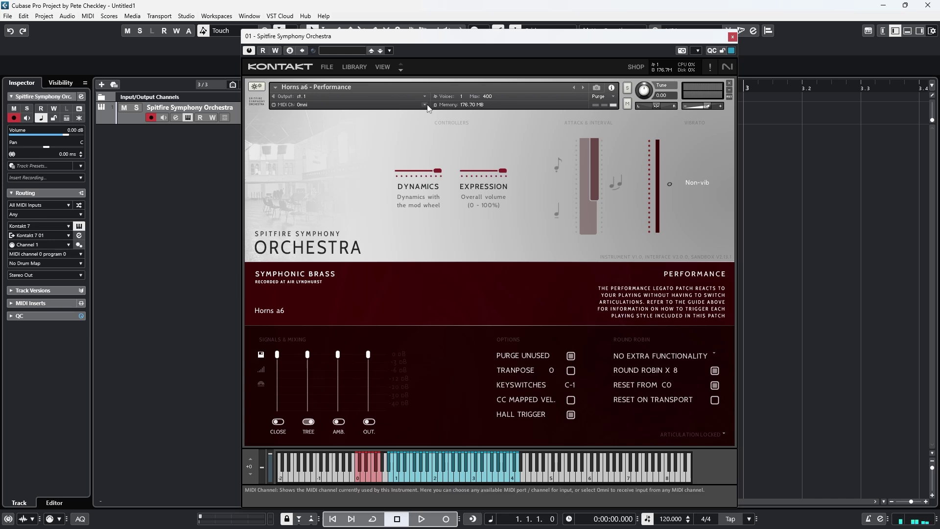
Step: Replace the horns patch with the Bass Trombones a2 - Performance preset from the same performance legato bank
left_click(357, 68)
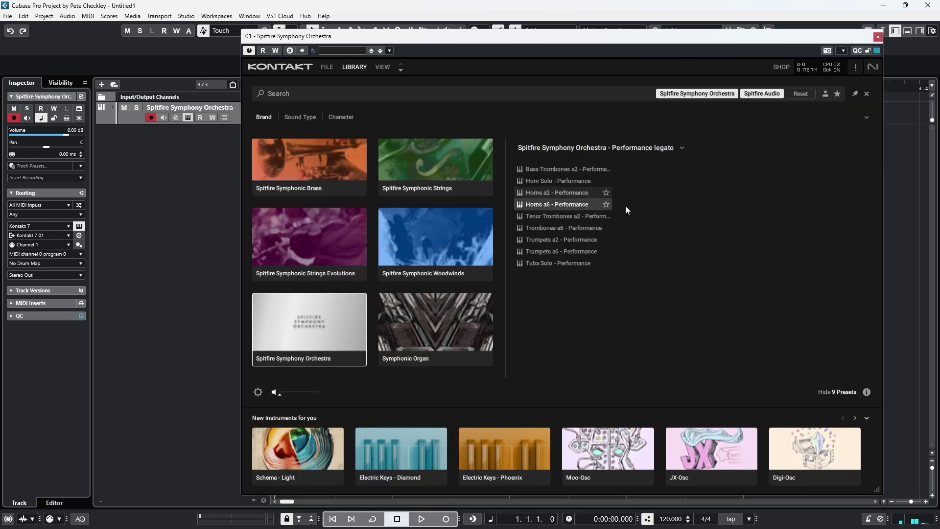
left_click(555, 172)
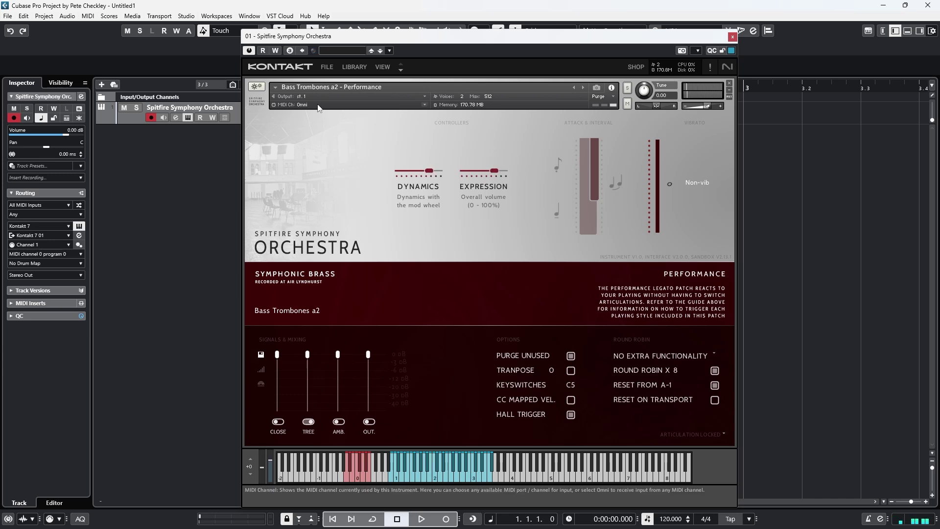
Step: Load the Horn Solo - All techniques preset from the Symphonic Brass technique collections
left_click(354, 66)
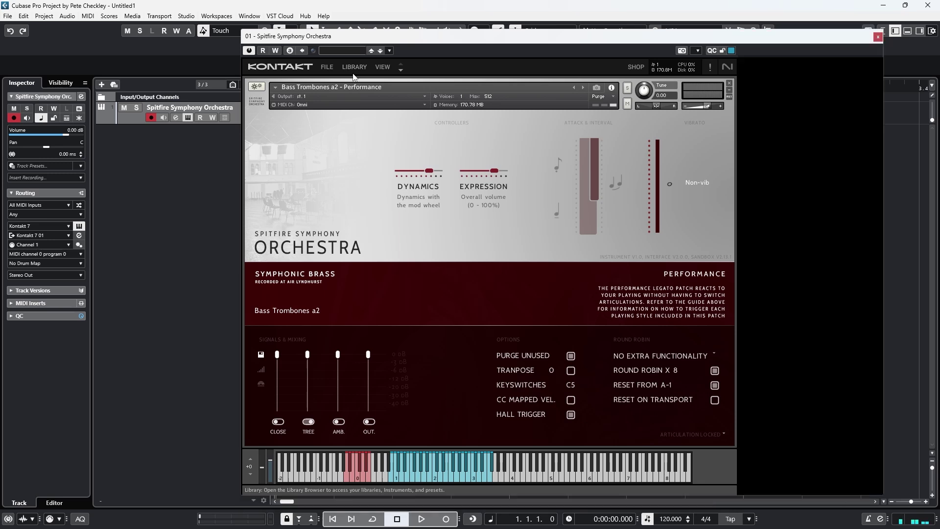
left_click(610, 148)
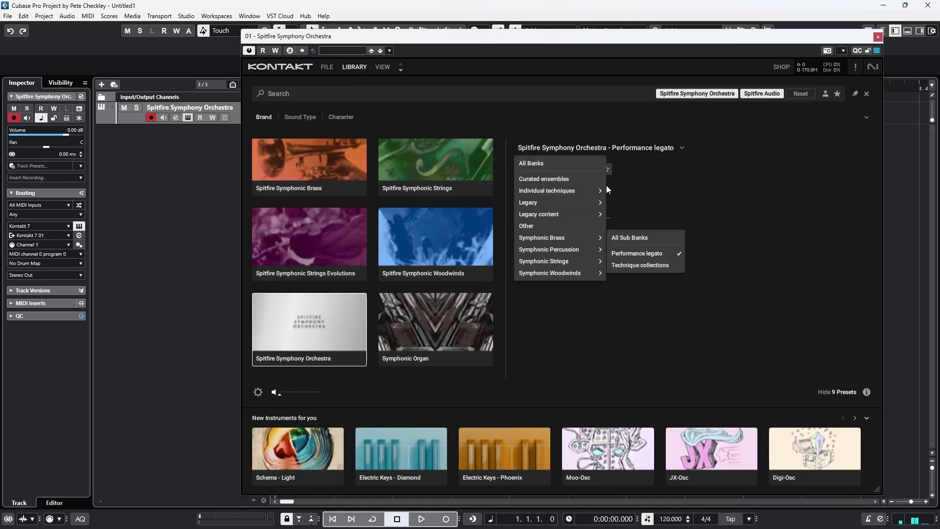
mouse_move(577, 260)
mouse_move(590, 238)
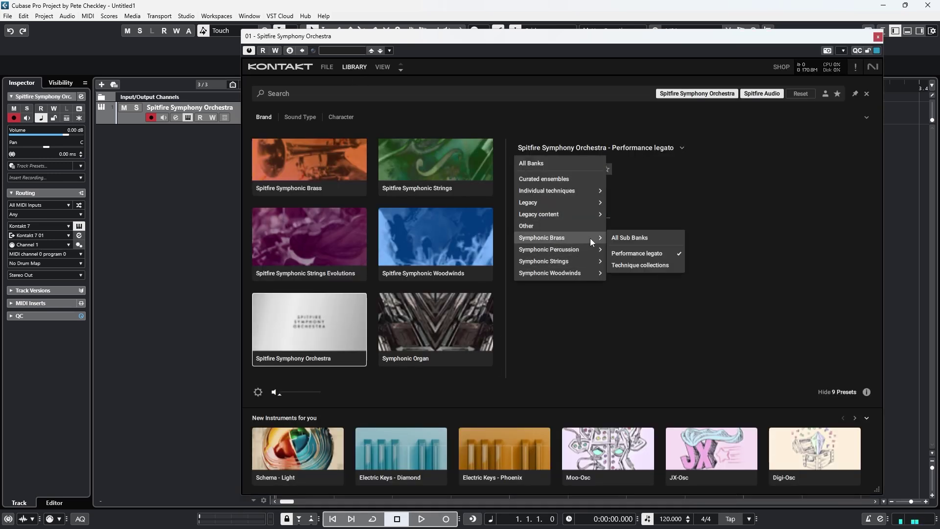
left_click(645, 265)
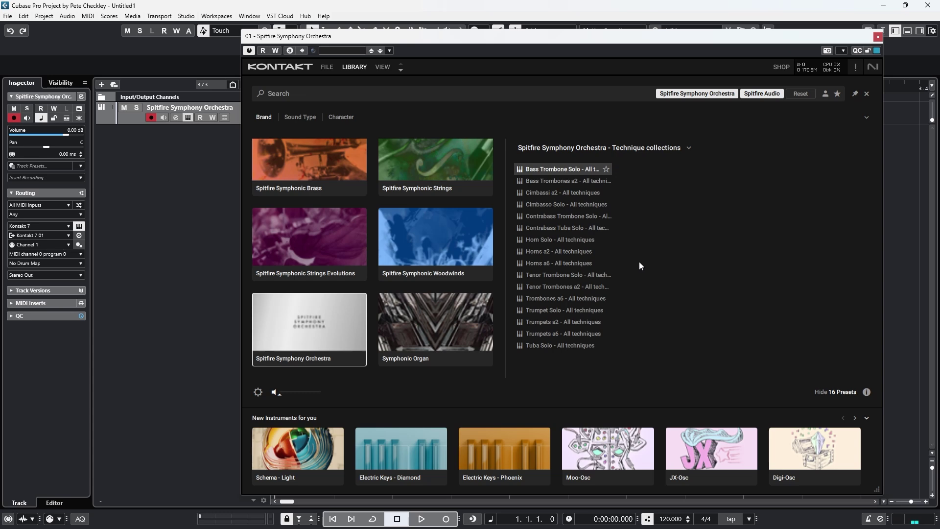
double_click(590, 236)
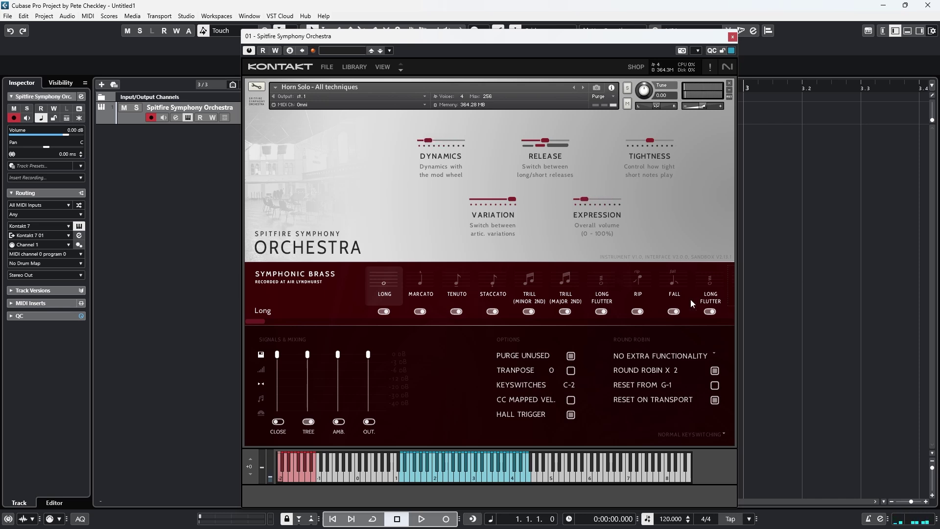
Step: Audition the Rip, Fall and last Long Flutter articulations of the Horn Solo patch
left_click(639, 275)
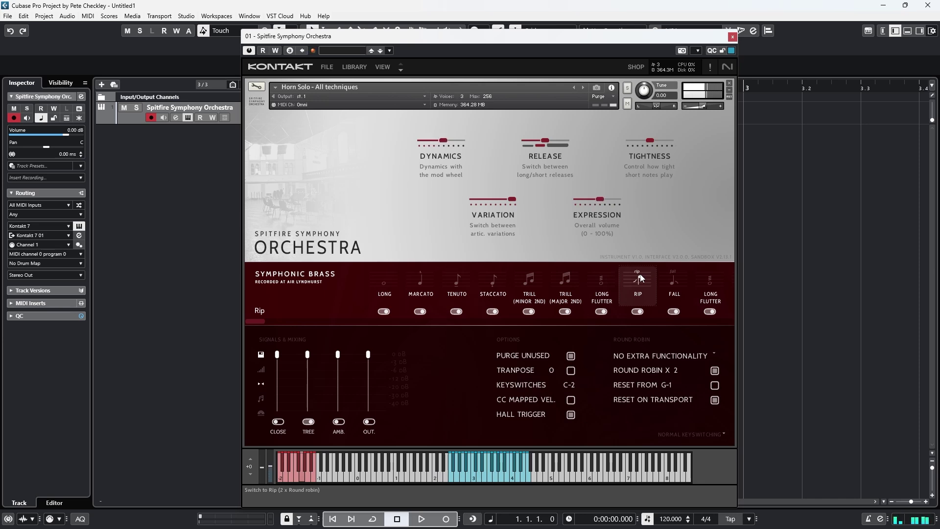
left_click(675, 281)
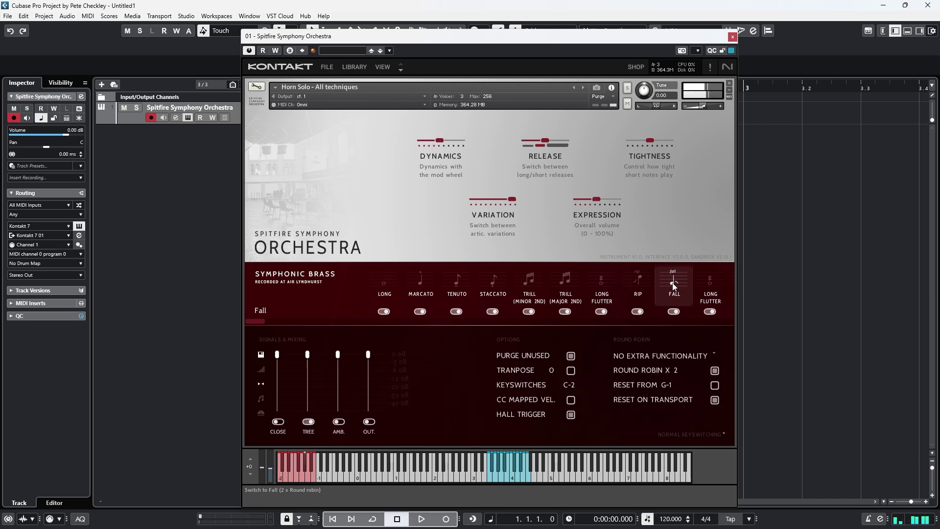
left_click(713, 284)
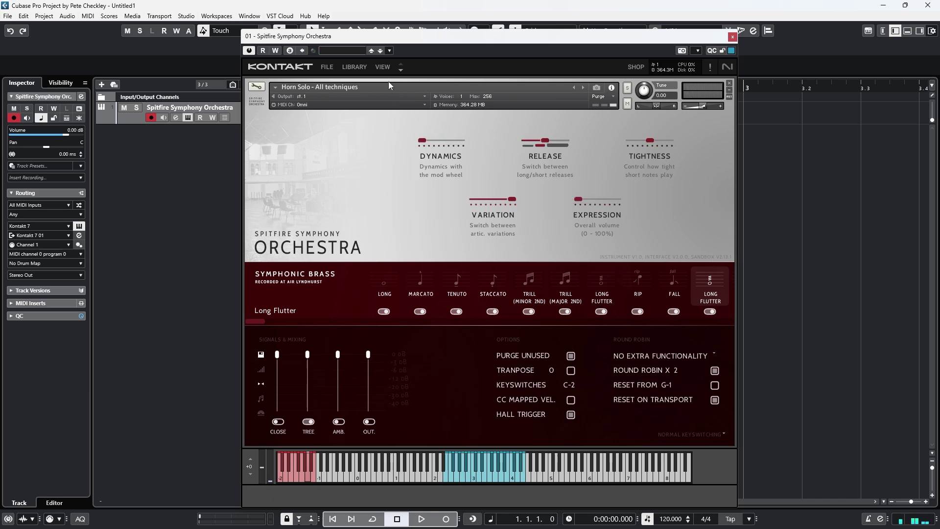
Step: Load the Tuba Solo - All techniques preset and audition its Staccato and Short Stopped articulations
left_click(358, 69)
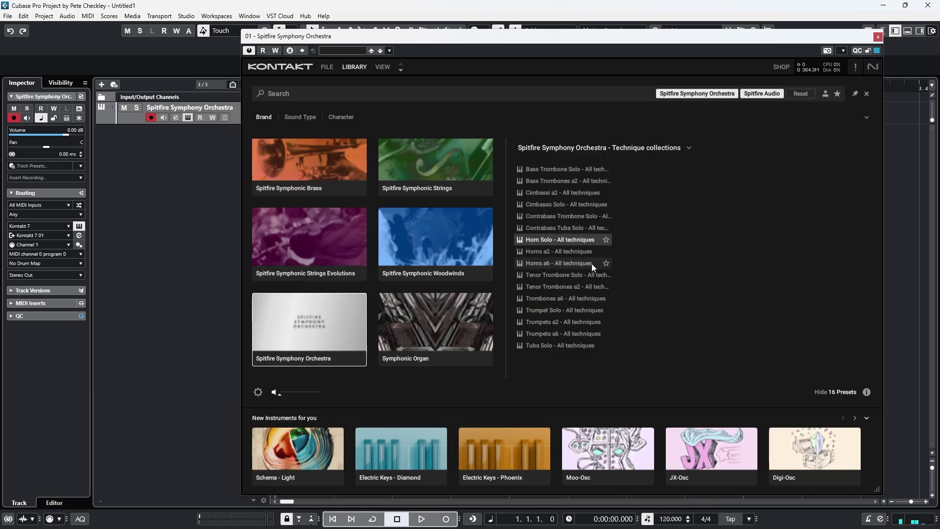
left_click(584, 347)
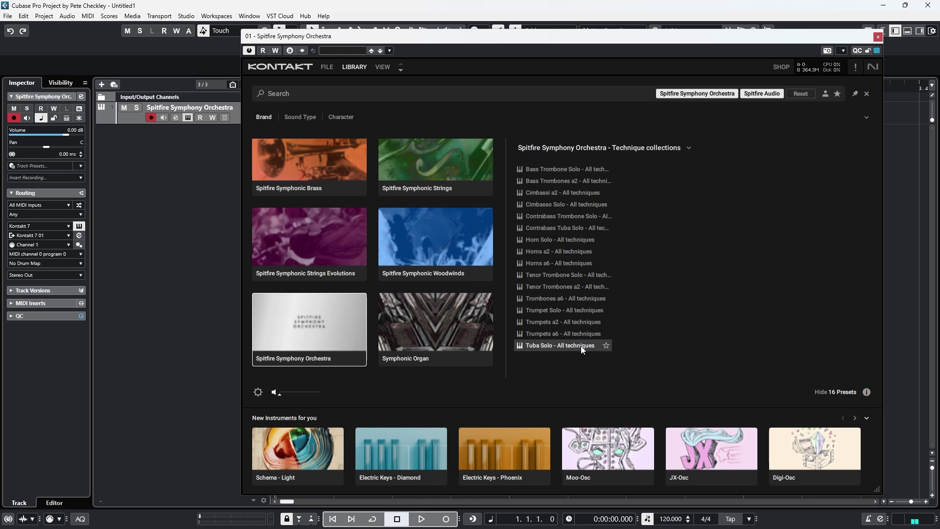
double_click(580, 346)
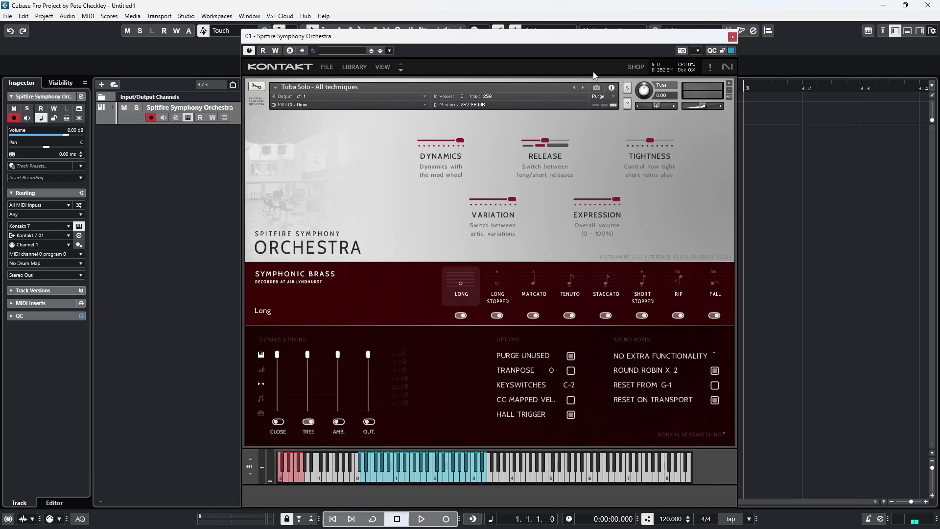
left_click(605, 279)
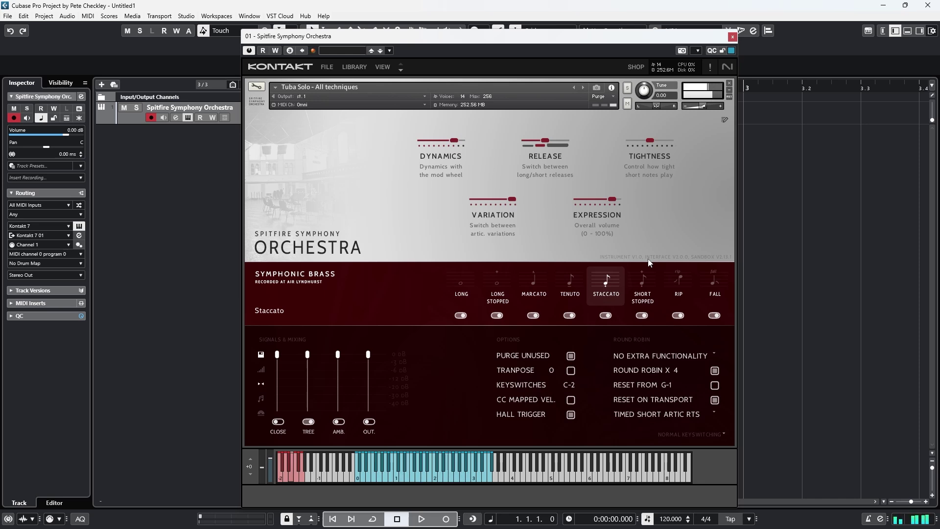
left_click(643, 282)
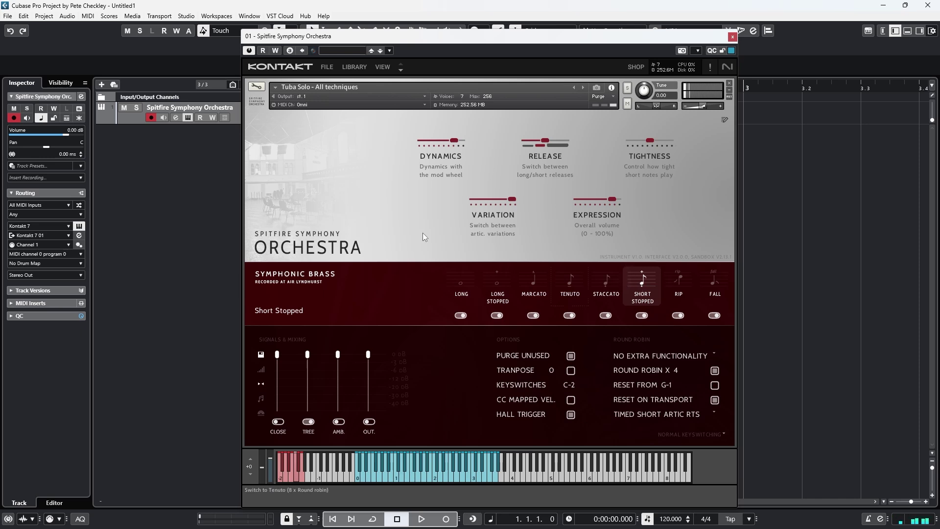
Step: Load the Flutes a2 - Performance preset from the Symphonic Woodwinds performance legato bank
left_click(359, 70)
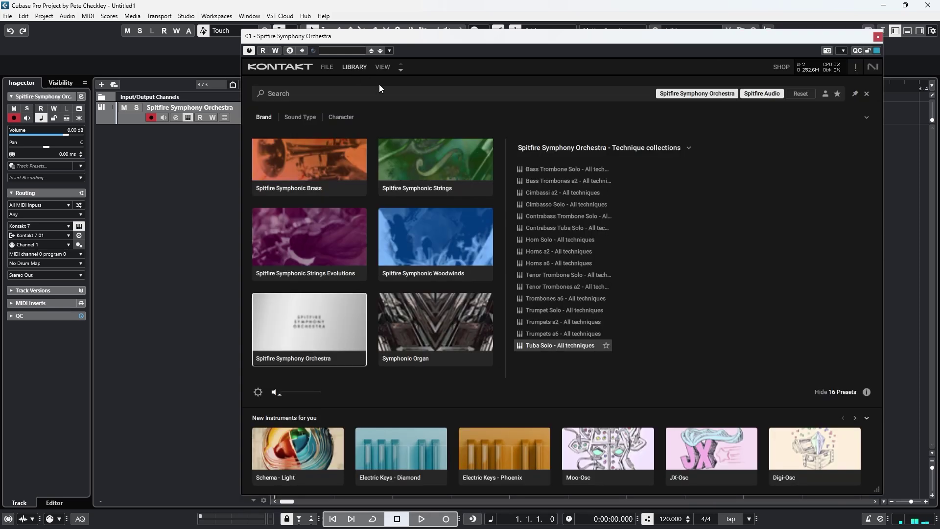
left_click(569, 151)
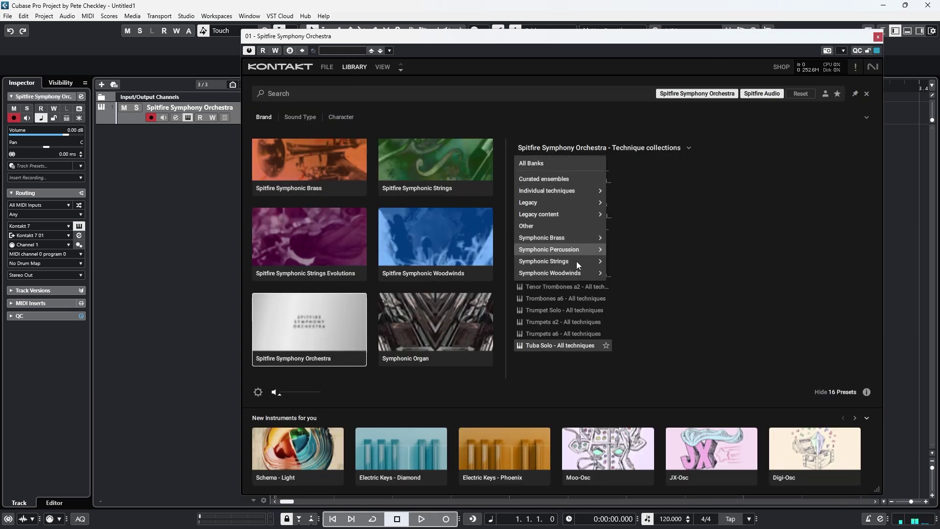
mouse_move(579, 274)
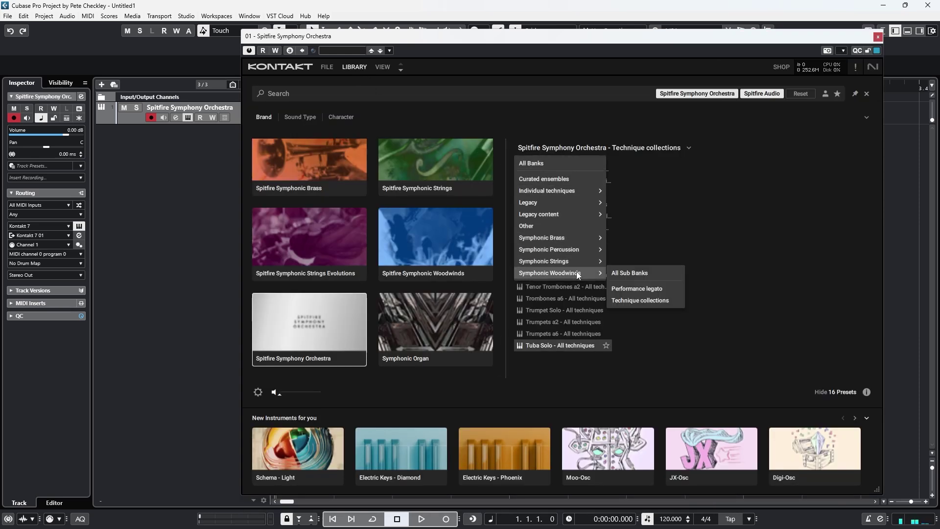
left_click(664, 288)
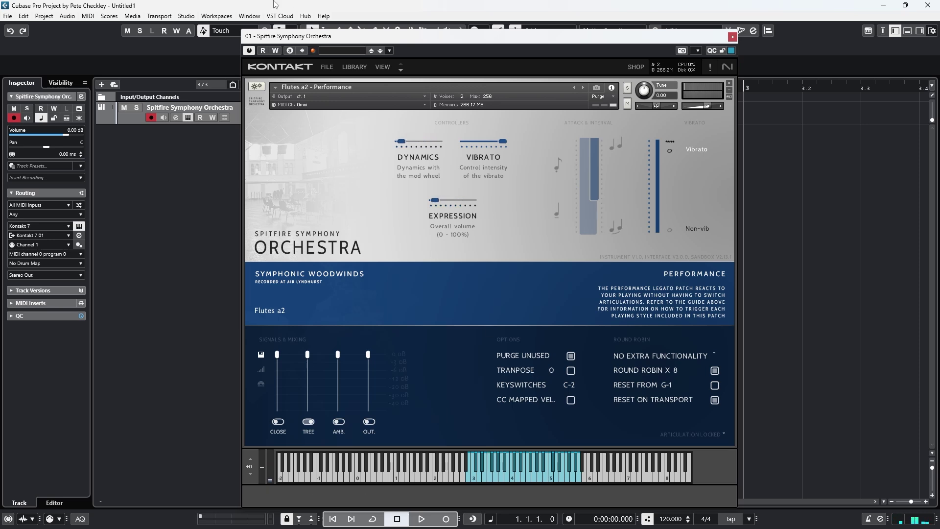
Step: Load the Clarinets a2 - Performance preset from the Symphonic Woodwinds performance legato bank
left_click(364, 67)
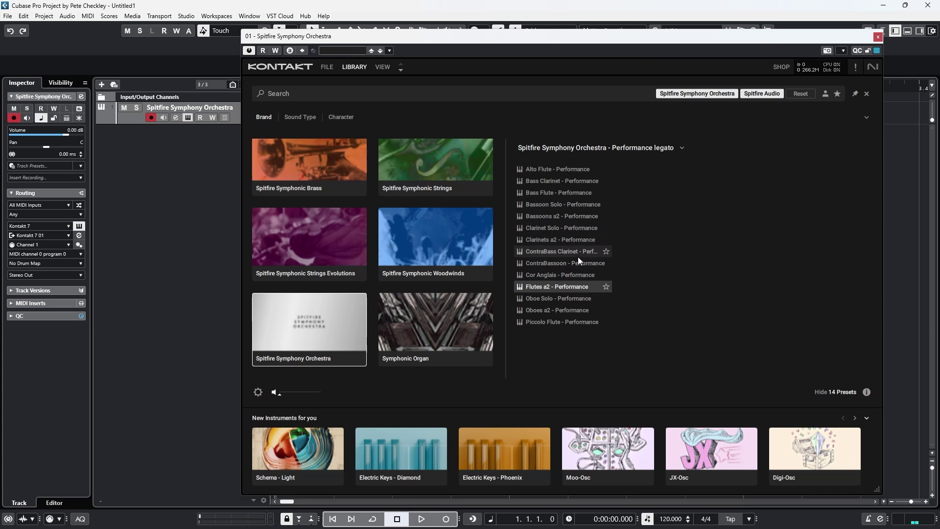
left_click(584, 238)
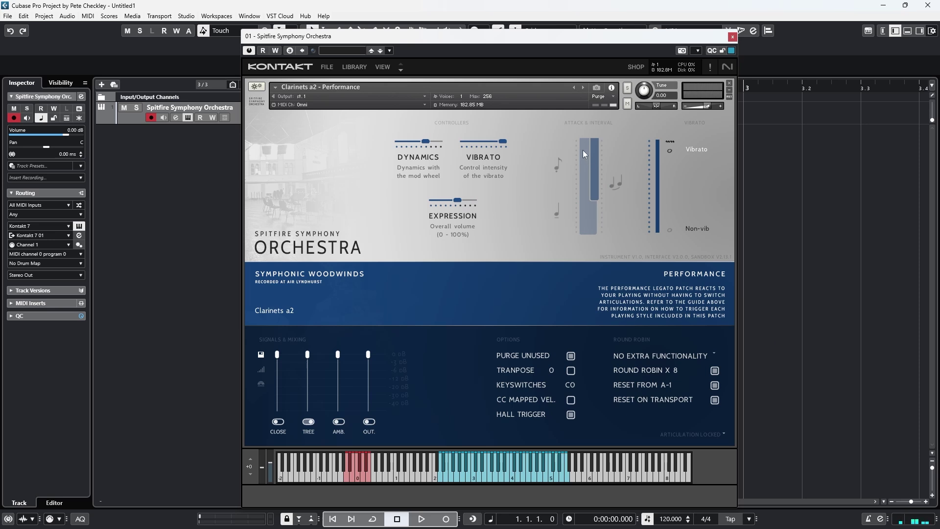
Step: Load the Tuned - Celeste preset from the Tuned percussion bank of Symphonic Percussion
left_click(354, 65)
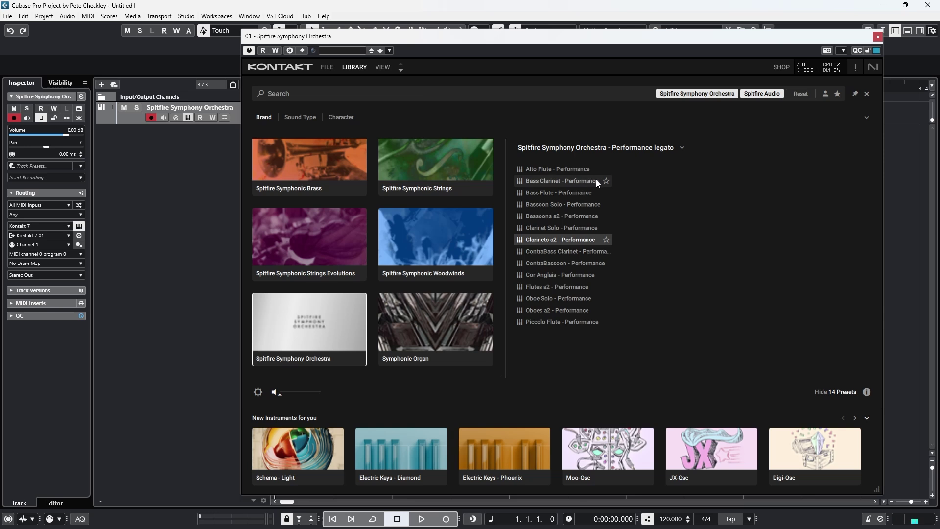
left_click(637, 148)
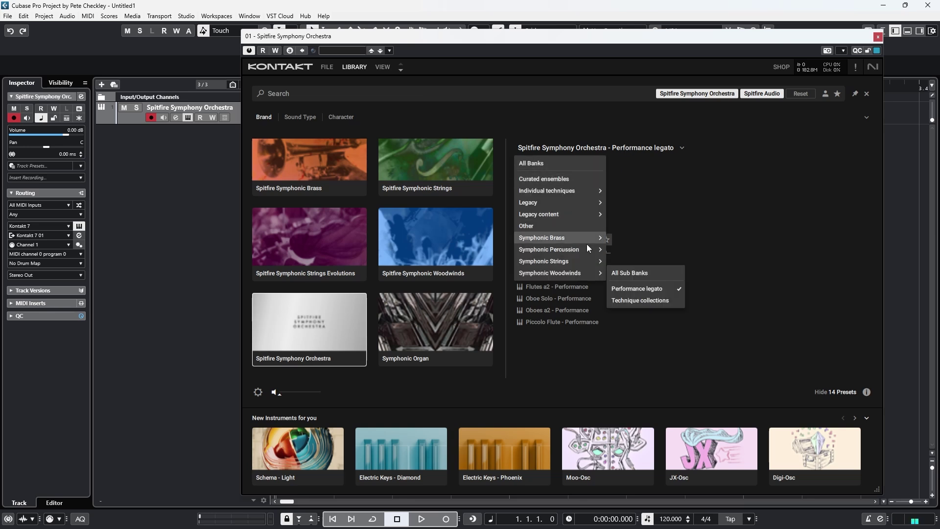
mouse_move(584, 248)
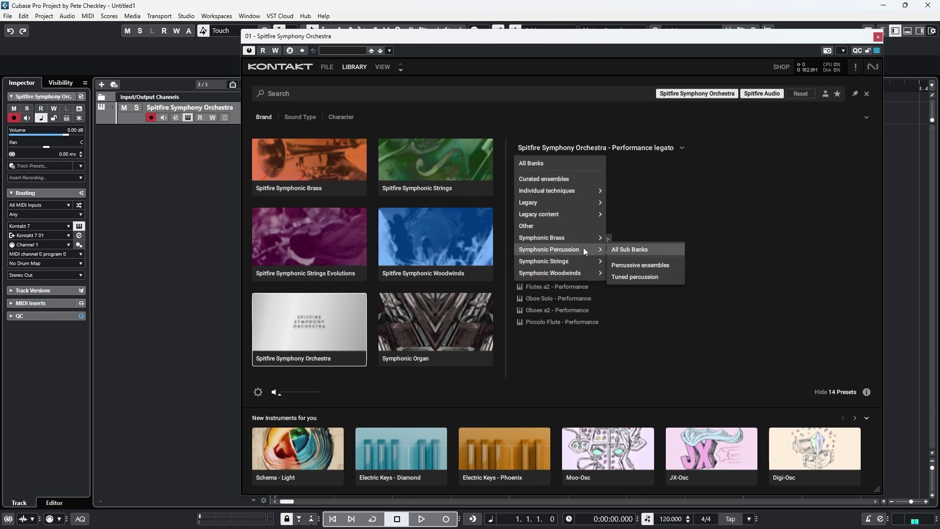
left_click(657, 277)
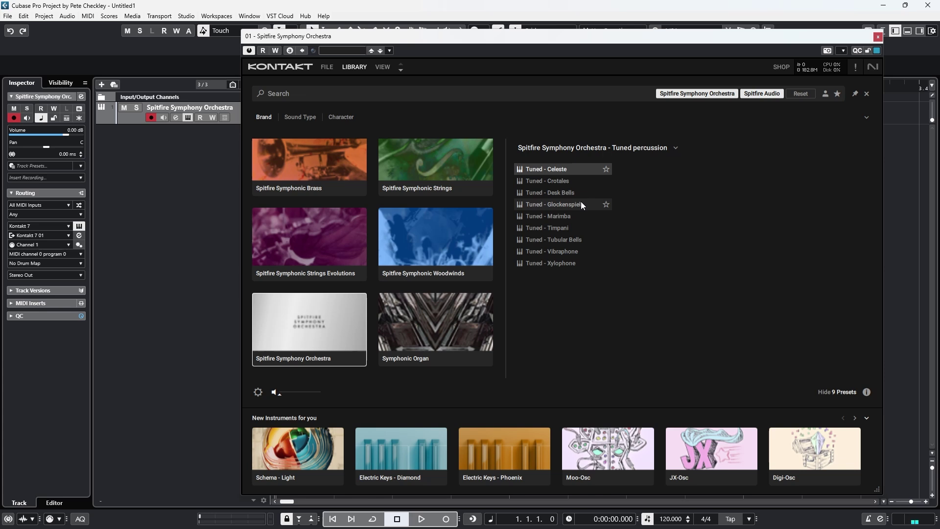
double_click(563, 170)
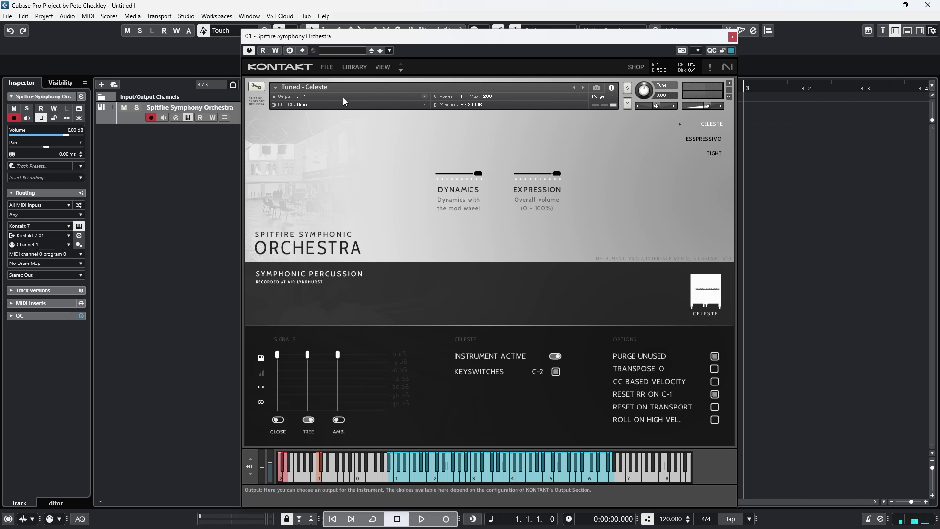
Step: Load the Tuned - Xylophone preset, followed by the Tuned - Tubular Bells preset, from the Tuned percussion bank
left_click(361, 65)
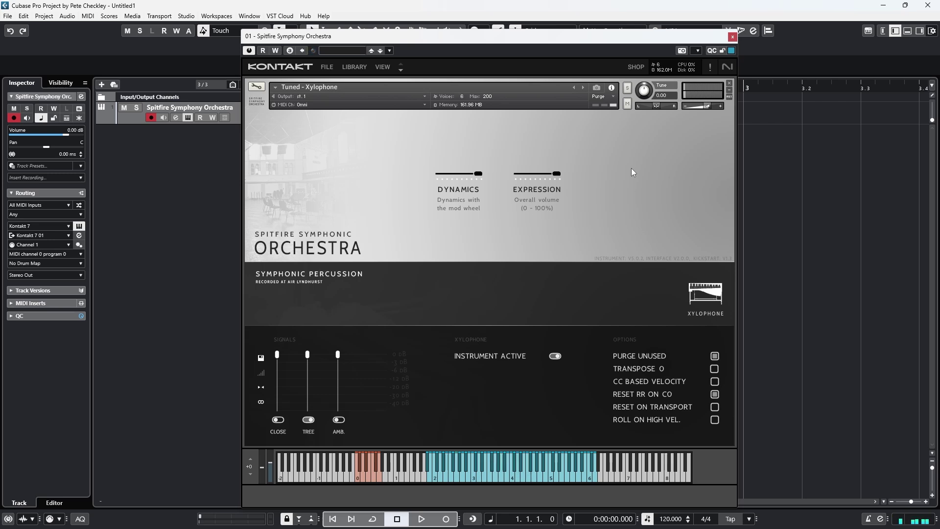
left_click(354, 70)
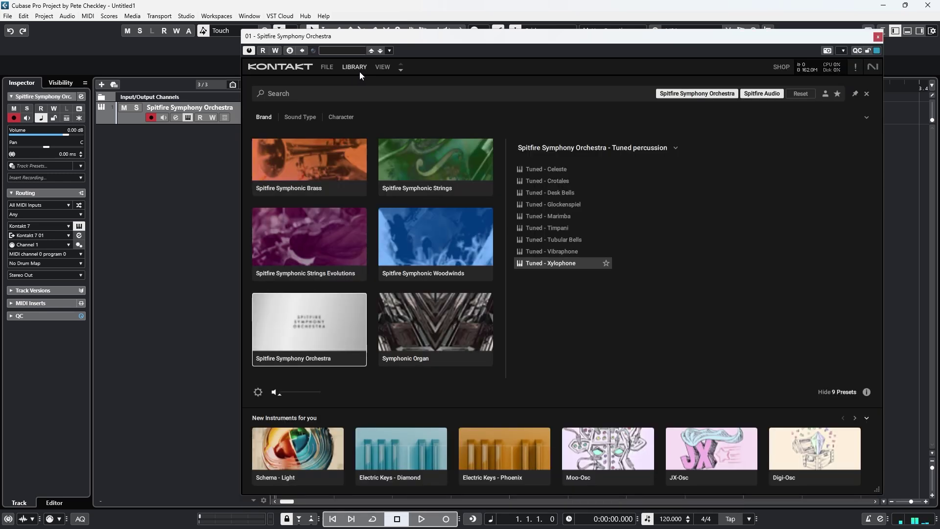
left_click(580, 242)
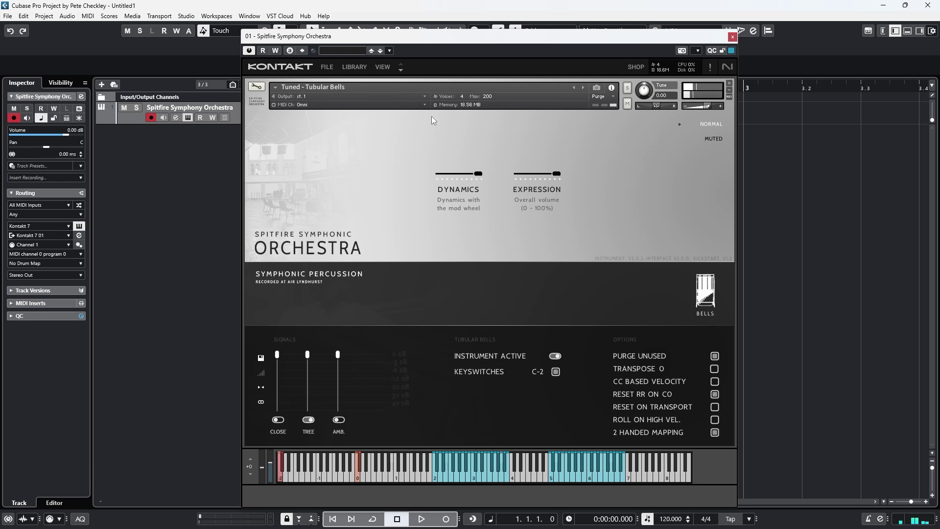
Step: Load the Tuned - Timpani preset and switch it to the Roll articulation
left_click(366, 68)
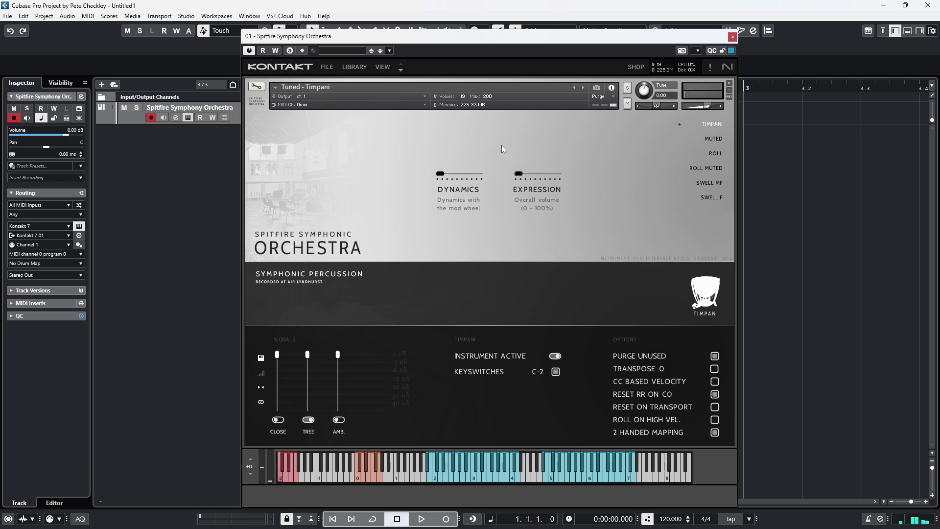
left_click(716, 154)
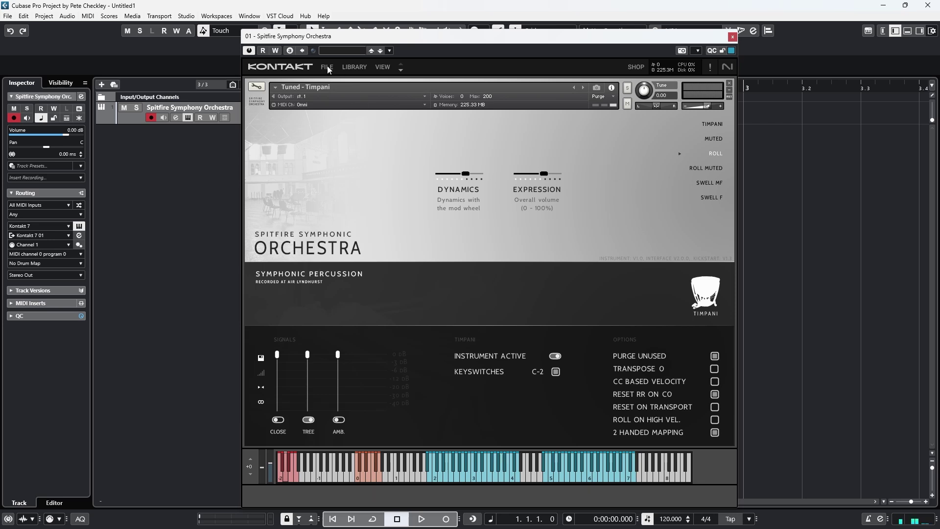
Step: Load the Ensembles - Low Ensemble preset from the Percussive ensembles bank of Symphonic Percussion
left_click(355, 67)
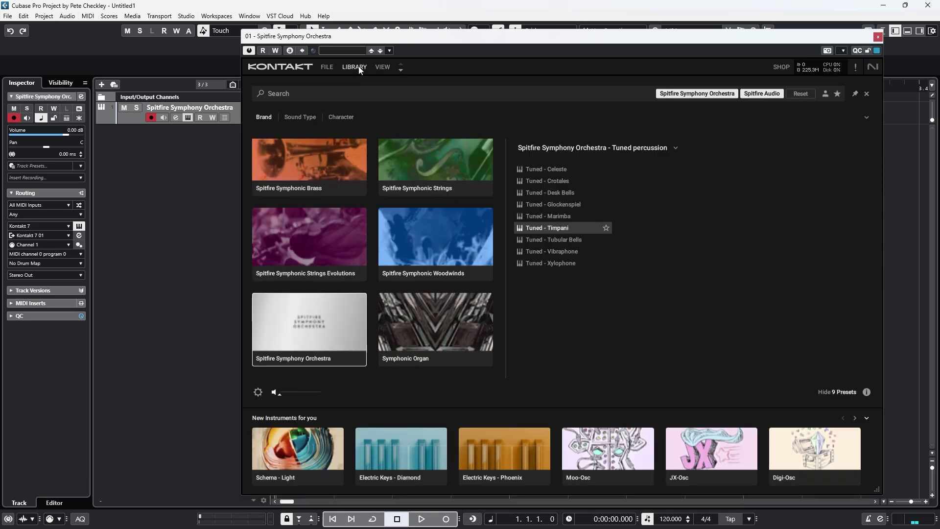
left_click(659, 148)
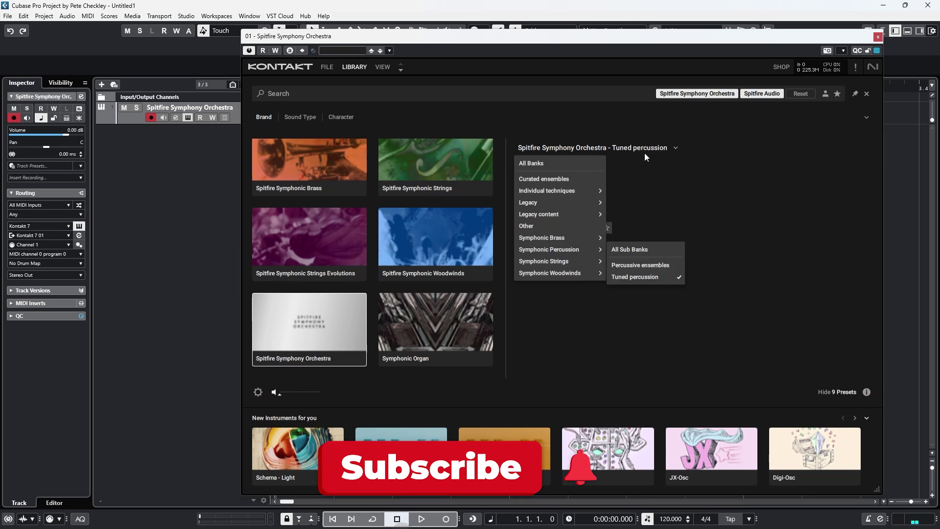
mouse_move(591, 240)
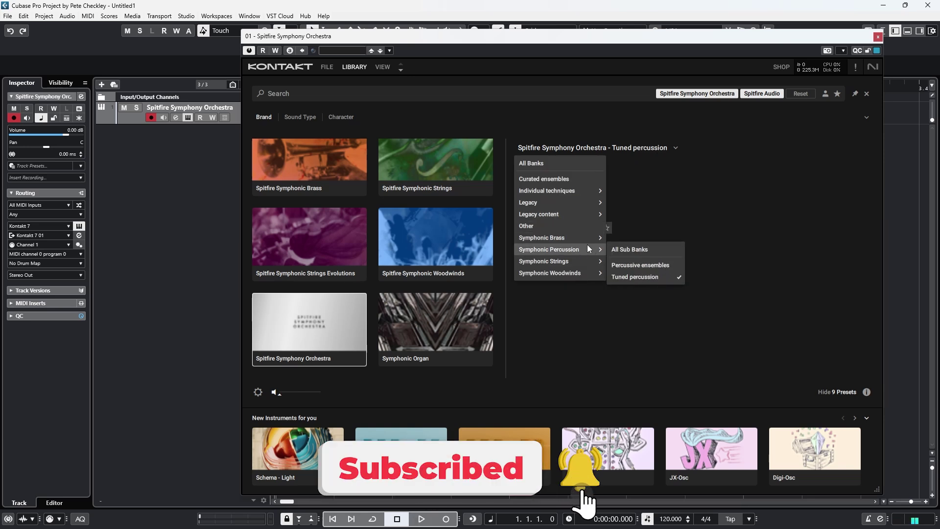
left_click(646, 267)
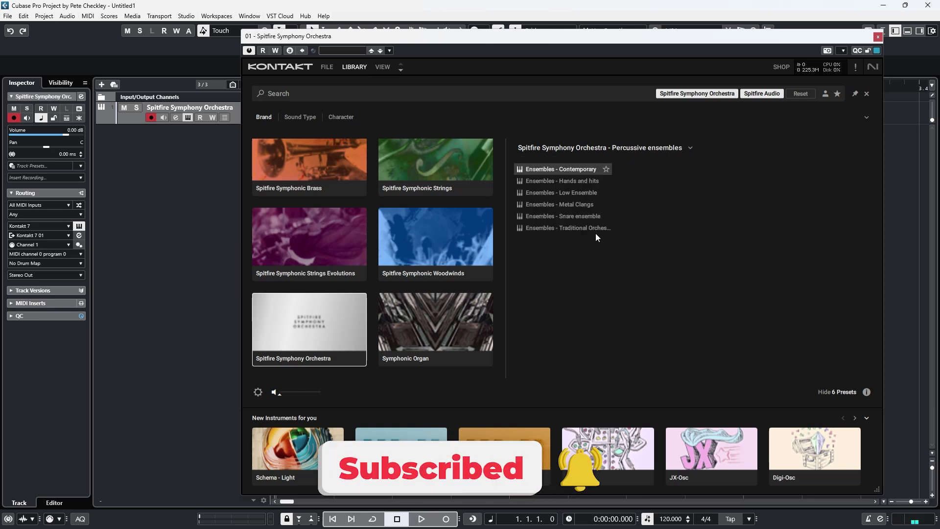
double_click(587, 191)
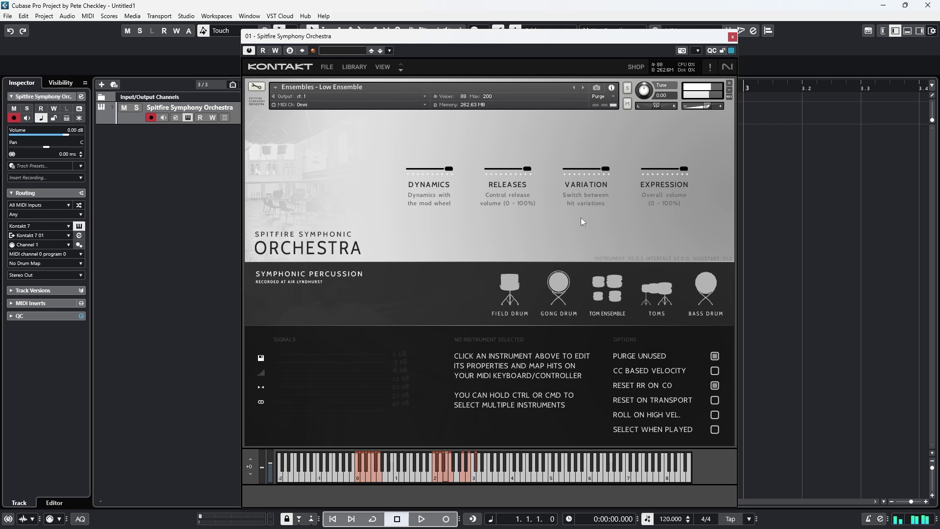
Step: Inspect the hit mappings of the Tom Ensemble, Gong Drum and Field Drum in the Low Ensemble patch
left_click(606, 295)
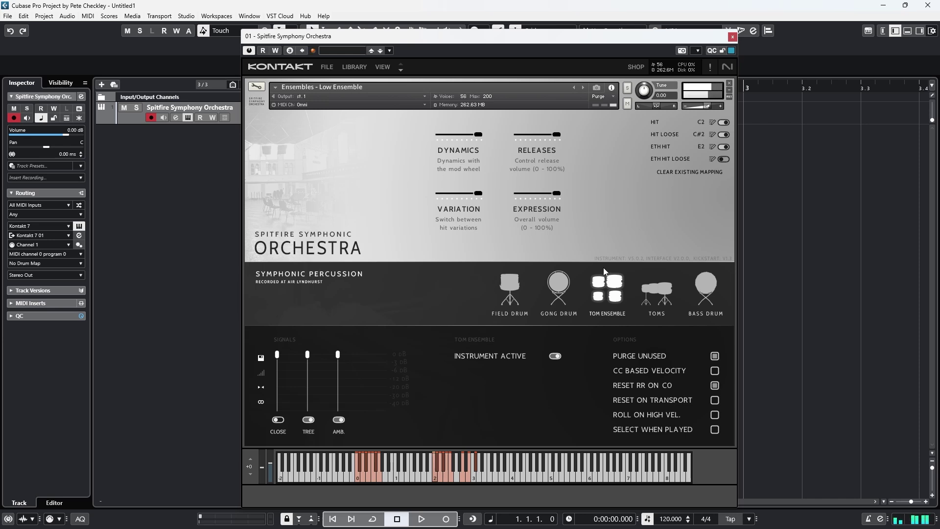
left_click(556, 294)
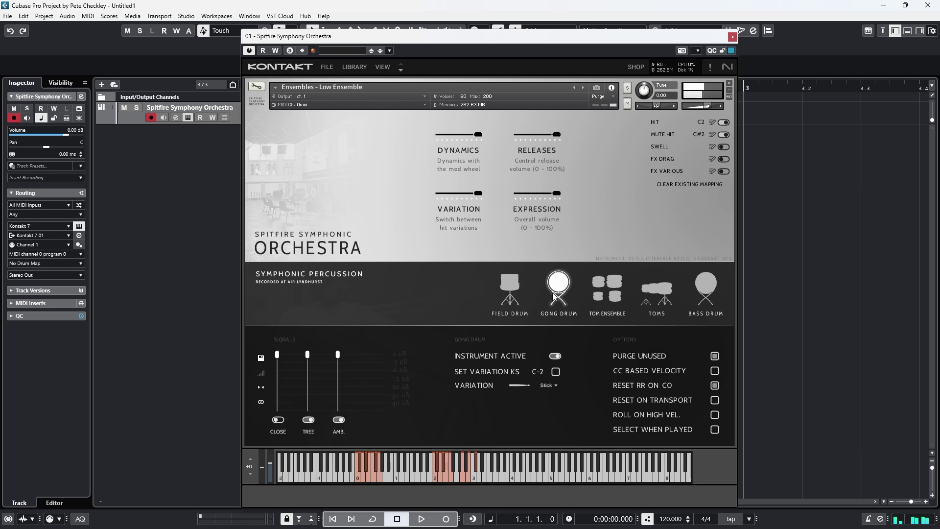
left_click(516, 289)
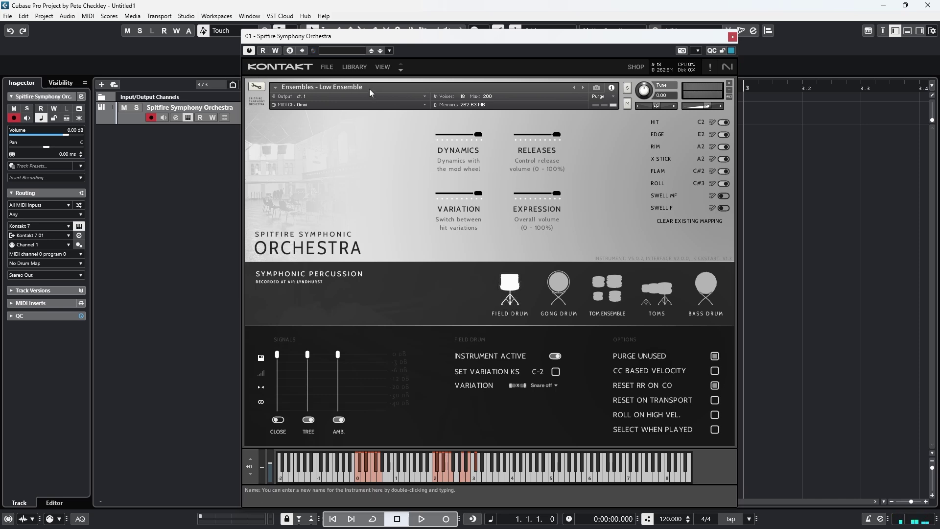
Step: Load the Ensembles - Snare ensemble preset from the Percussive ensembles bank
left_click(363, 67)
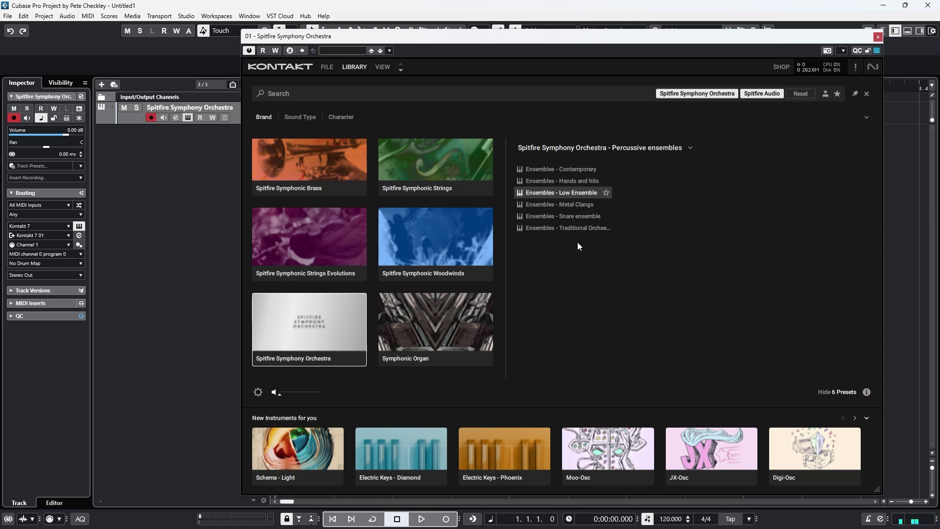
double_click(586, 216)
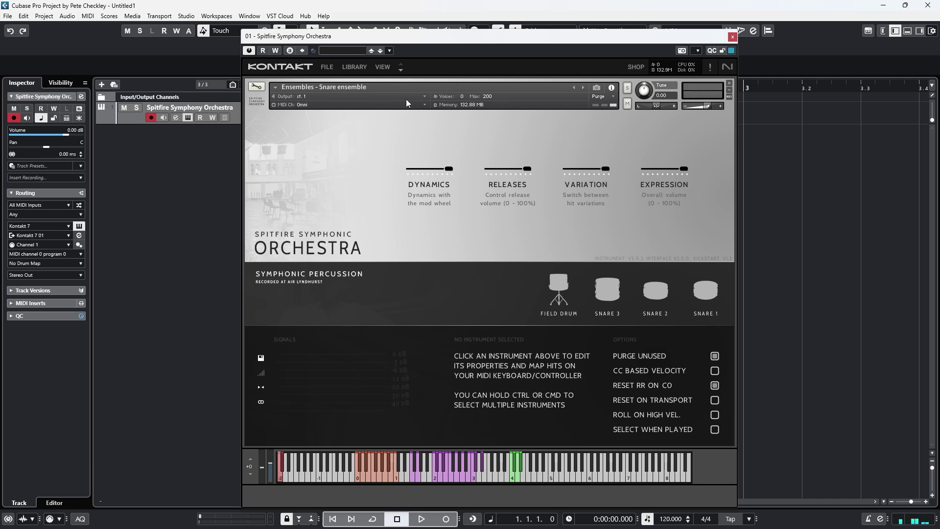
Step: Change the preset bank to Other and load the Other - Grand Piano preset
left_click(355, 67)
left_click(667, 149)
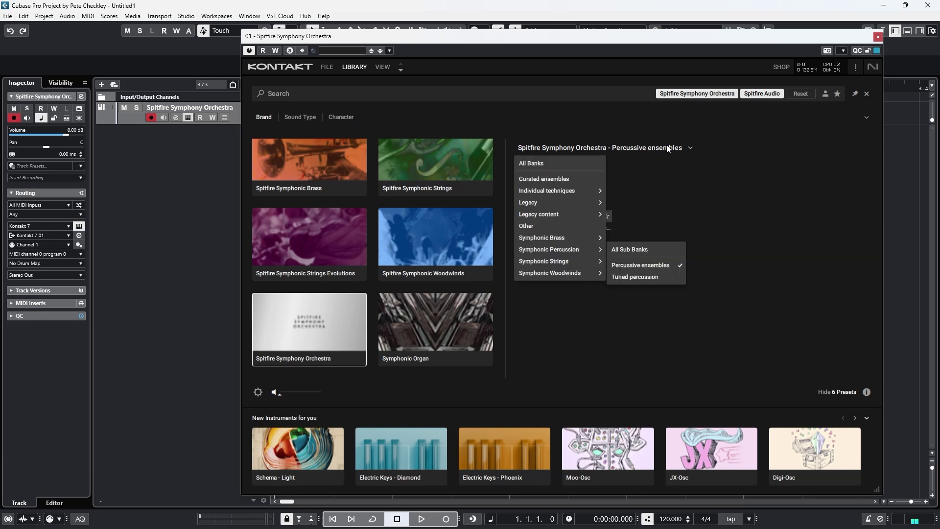
left_click(585, 230)
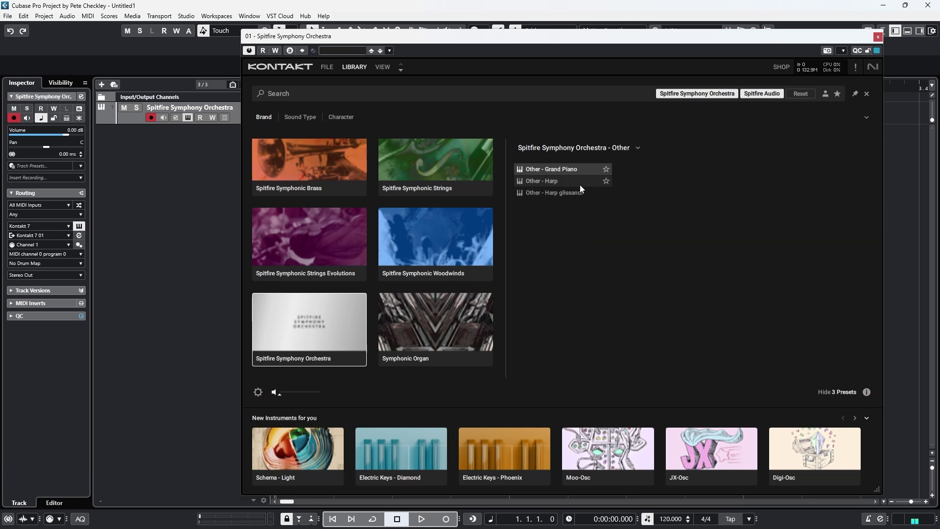
left_click(577, 169)
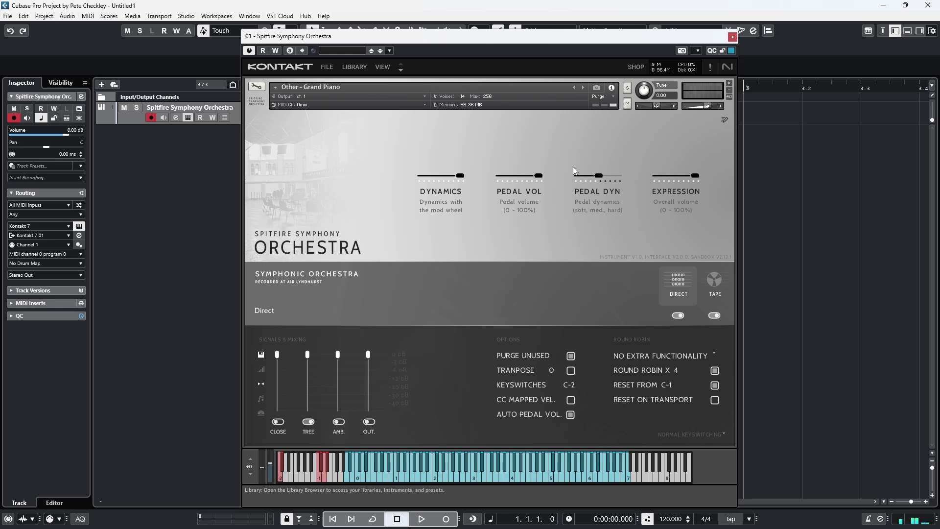
Step: Load the Other - Harp preset, followed by the Other - Harp glissandi preset, from the Other bank
left_click(348, 67)
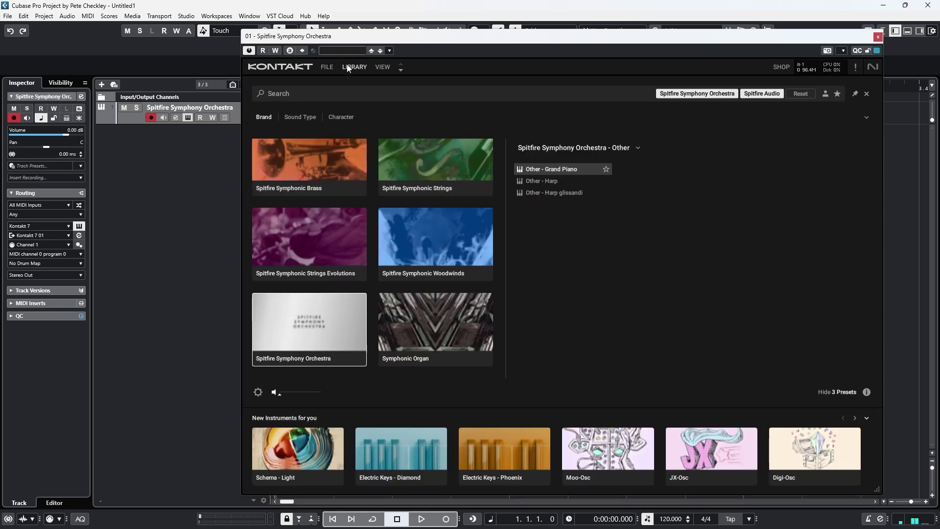
double_click(558, 183)
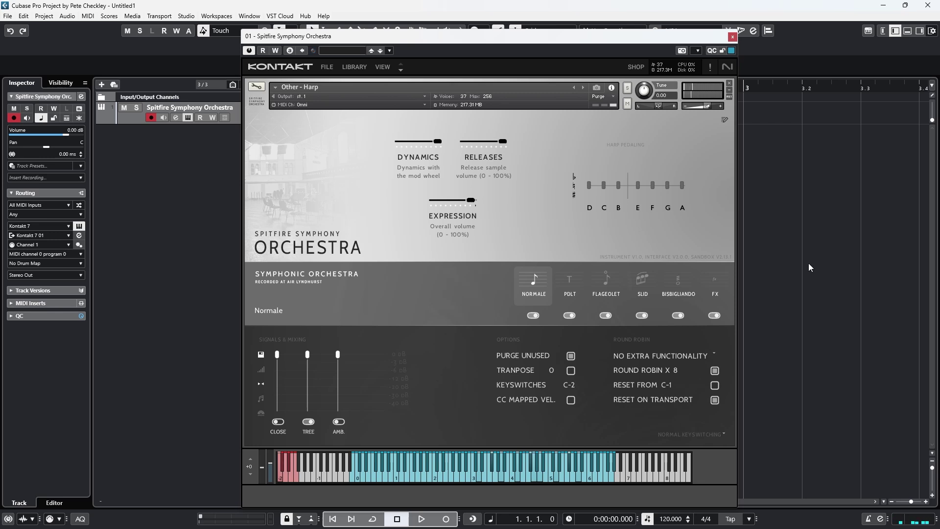
left_click(357, 69)
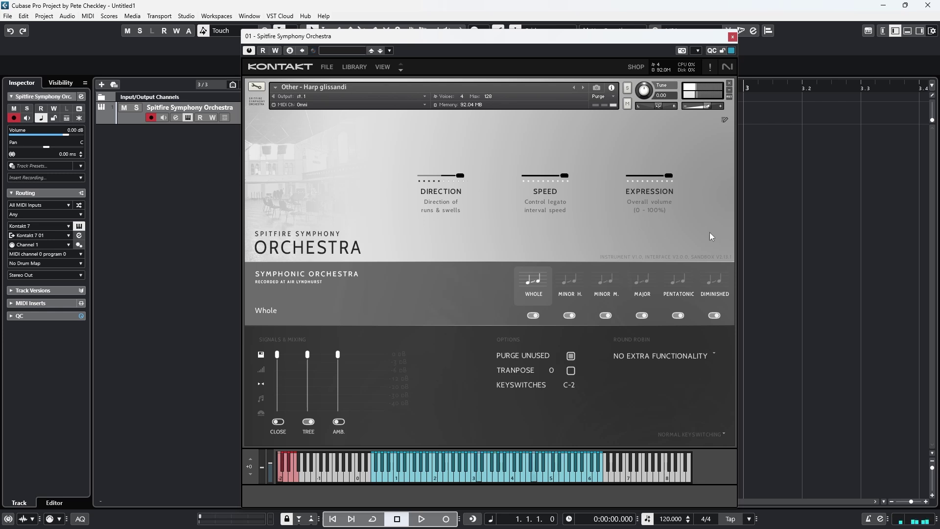
Step: Audition the Minor H., Major, Pentatonic and Diminished scales of the Harp glissandi patch
left_click(570, 282)
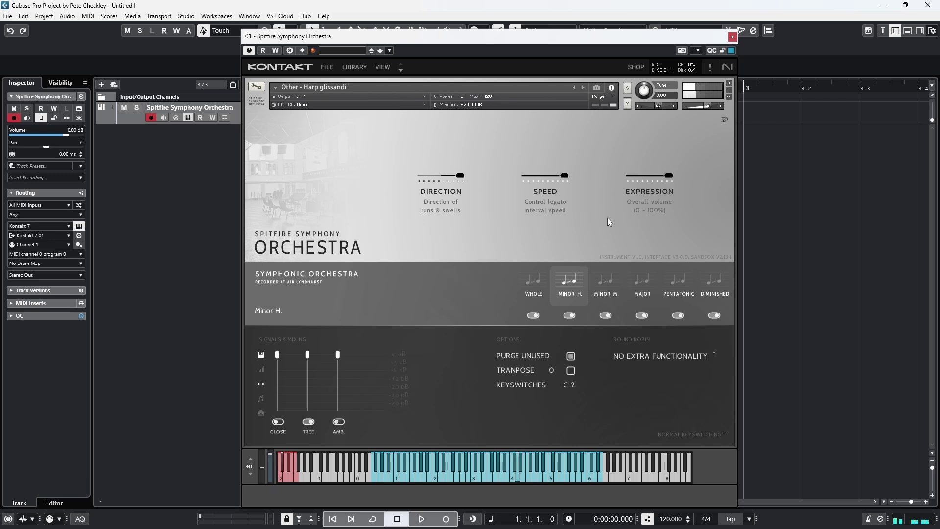
left_click(647, 281)
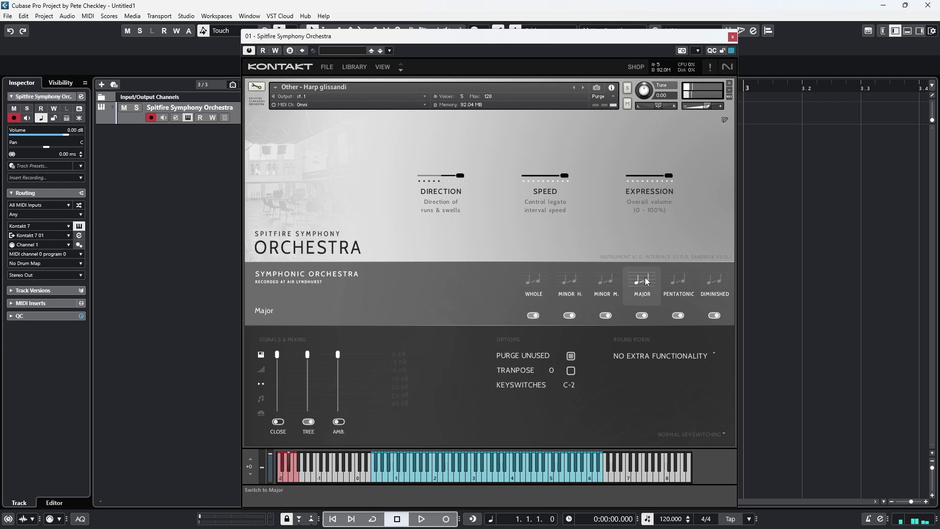
left_click(678, 278)
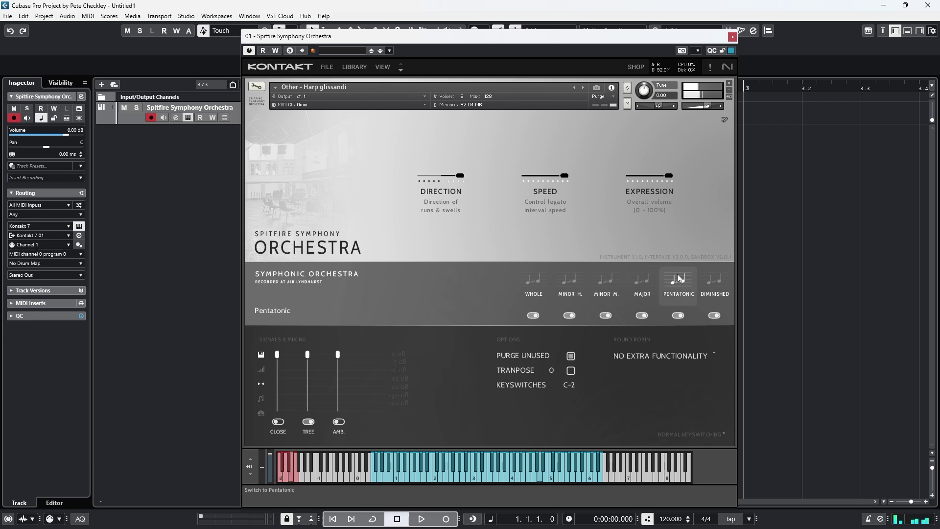
left_click(717, 283)
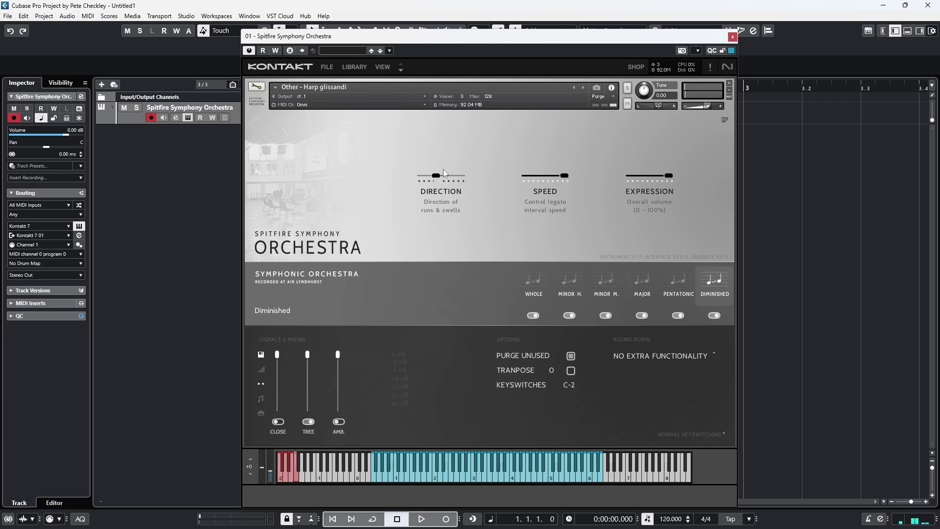
Step: Sweep the Harp glissandi patch's Direction control up and down to audition the Diminished runs, and reopen the library browser
left_click_drag(436, 175, 338, 191)
left_click_drag(427, 180, 476, 179)
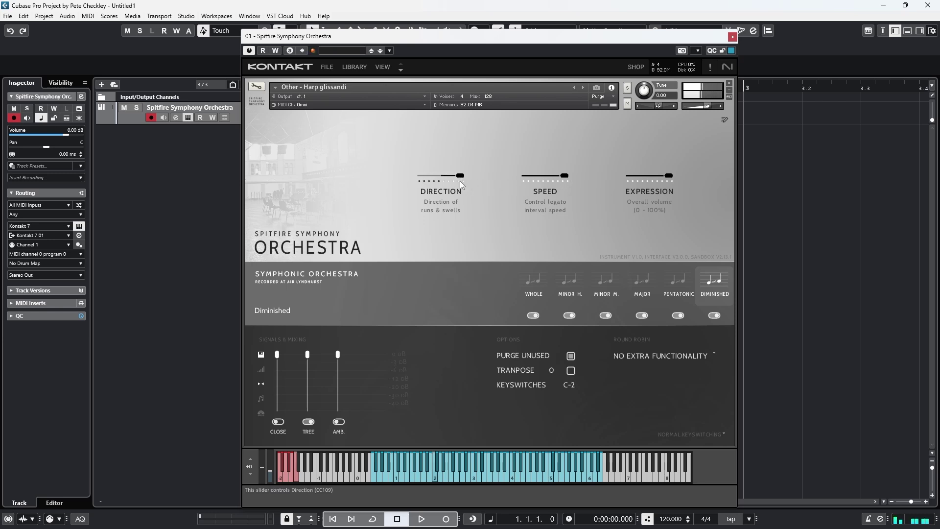
left_click_drag(444, 182, 399, 187)
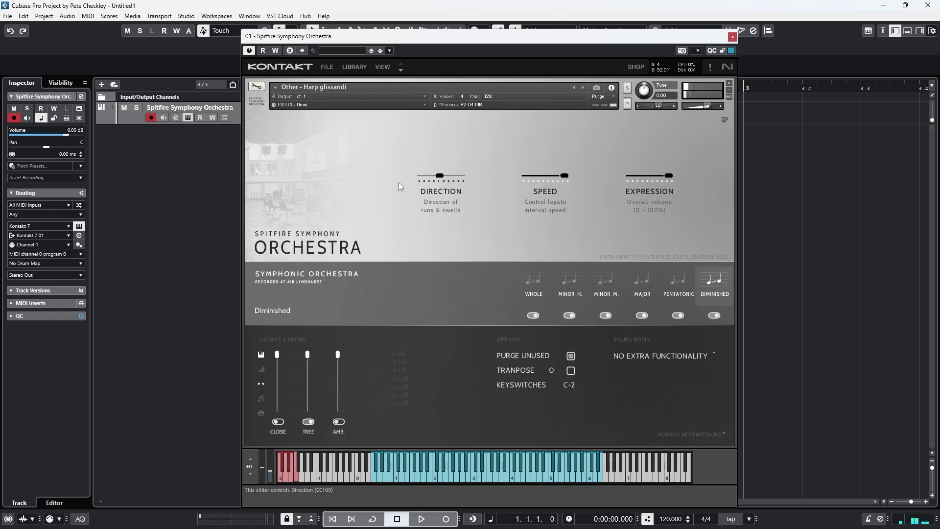
left_click(353, 69)
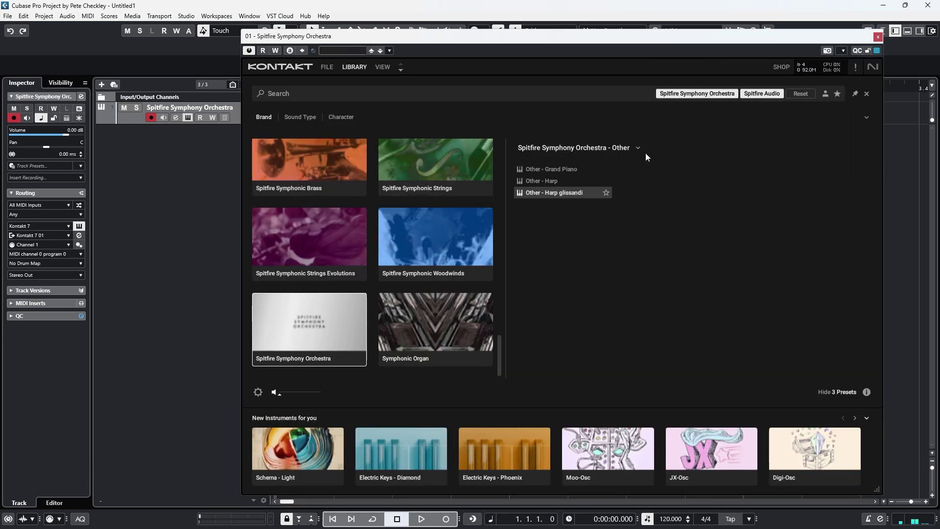
Step: Change the preset bank to Symphonic Strings under Legacy content and load the a - Violins 1 - Performance legato preset
left_click(631, 149)
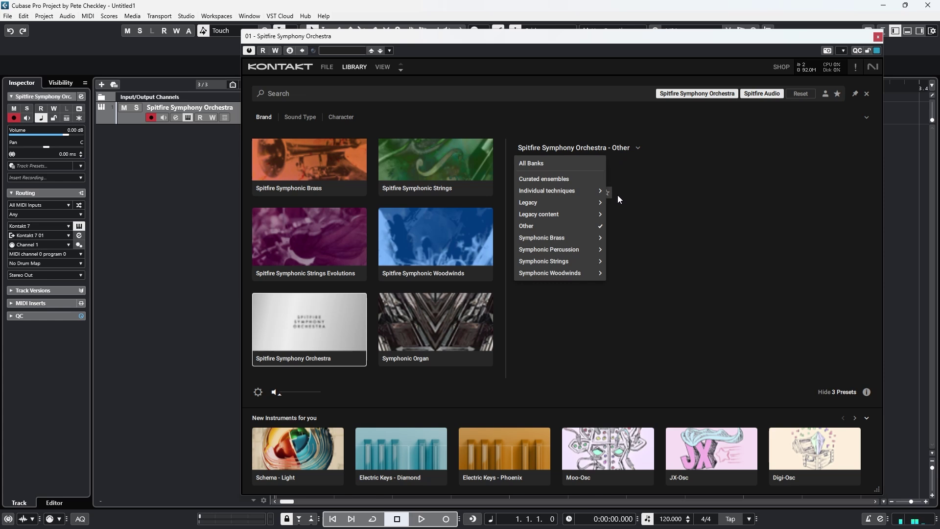
mouse_move(583, 215)
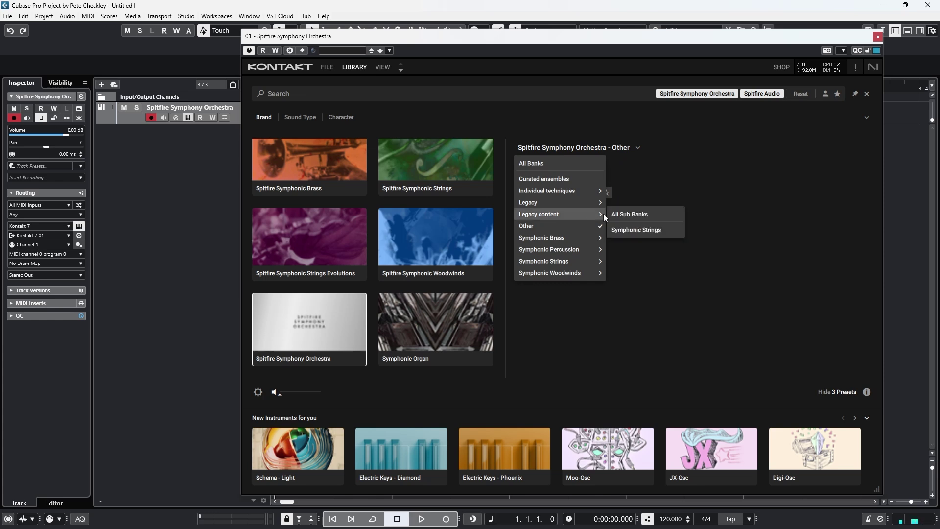
left_click(638, 229)
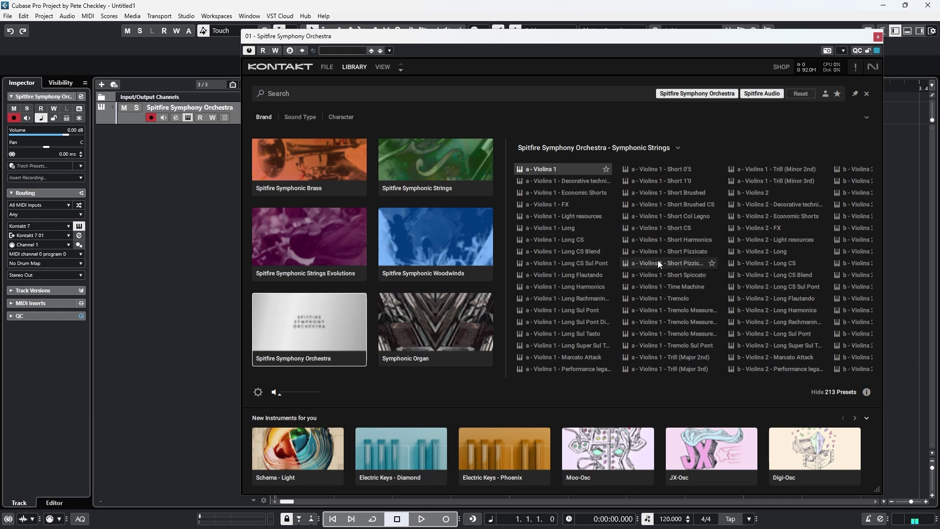
left_click(785, 368)
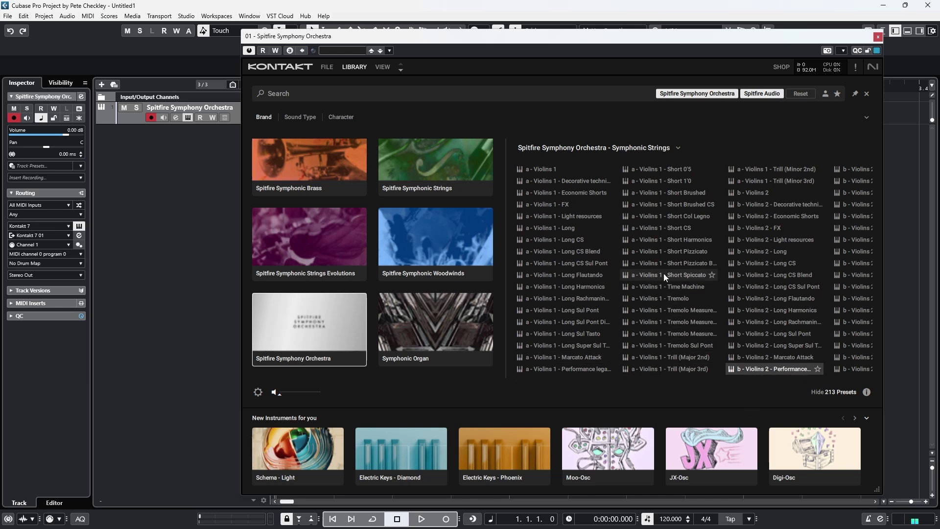
left_click(586, 369)
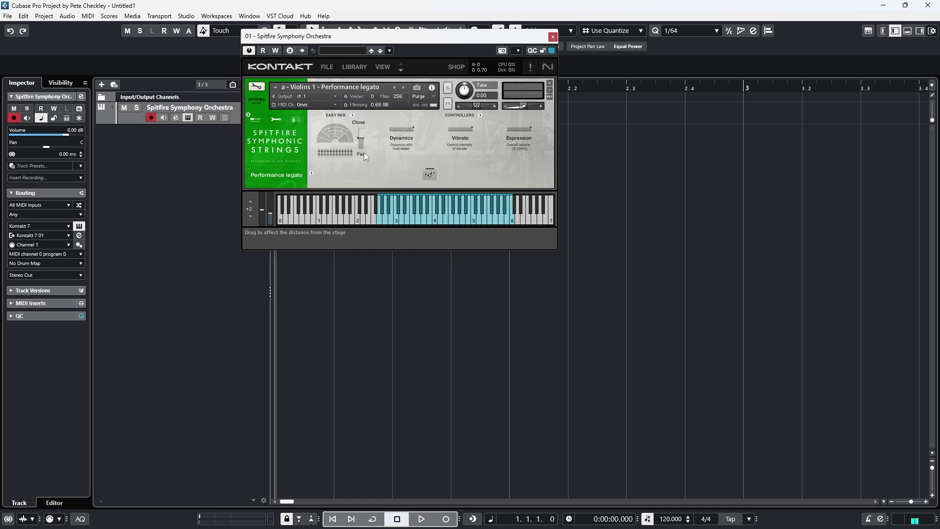
Step: Dismiss the Spitfire Help bubbles on the Violins 1 Performance legato patch and audition its legato sound
mouse_move(360, 158)
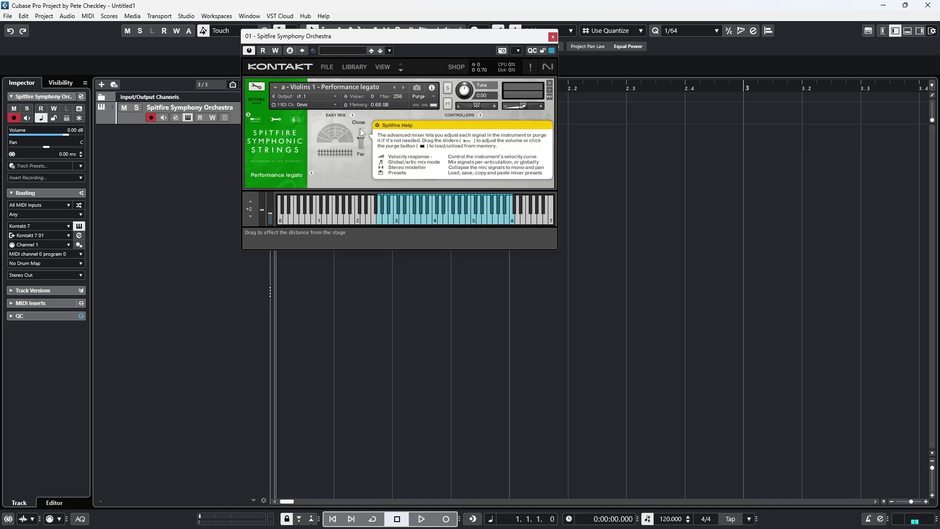
left_click(523, 126)
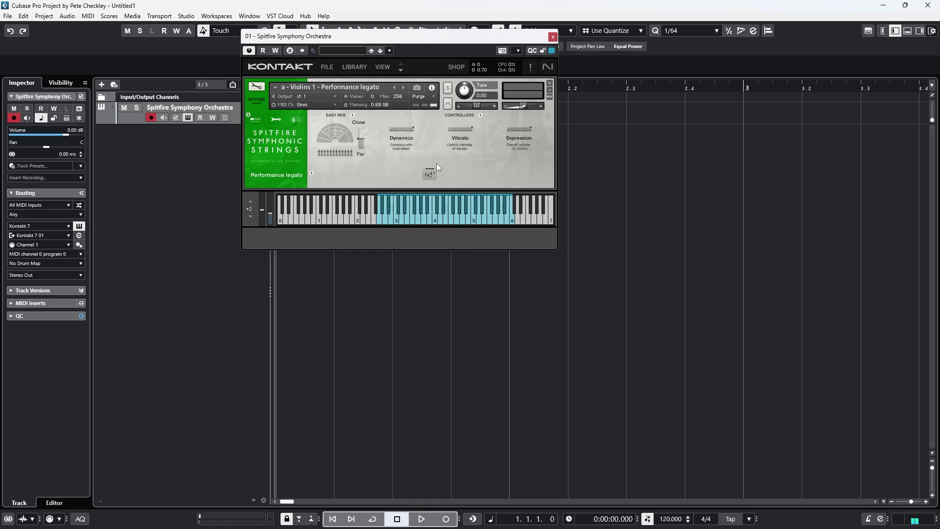
mouse_move(436, 163)
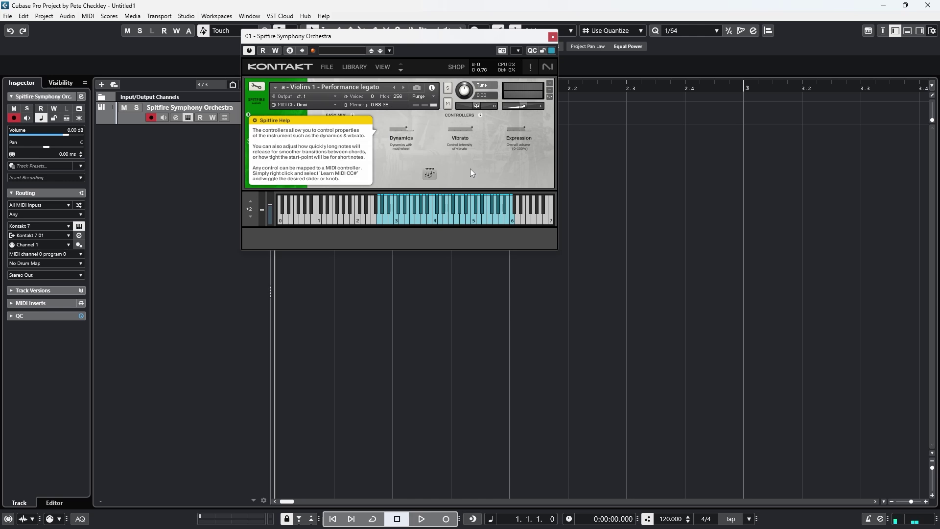
left_click(367, 170)
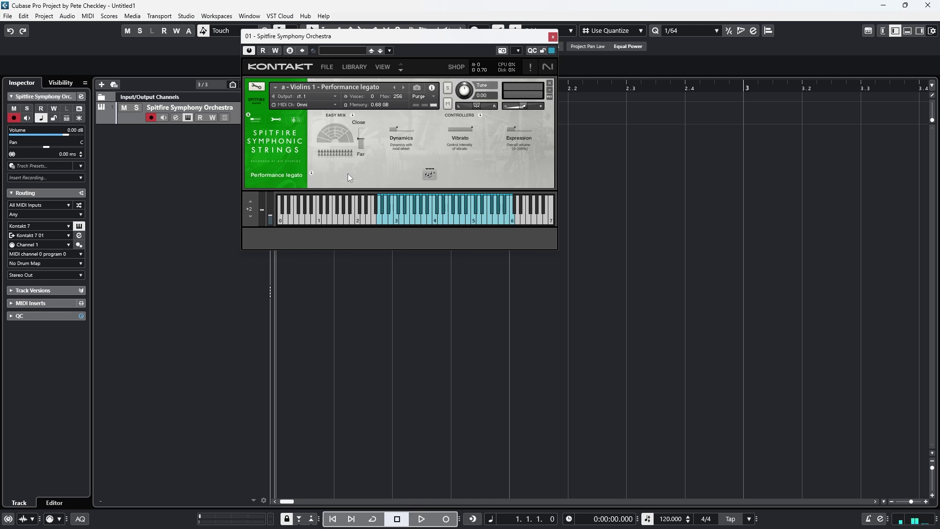
Step: Load the V1 - Legato Performance palette preset from the Symphonic Strings bank, dismiss its help bubbles and audition it
left_click(353, 67)
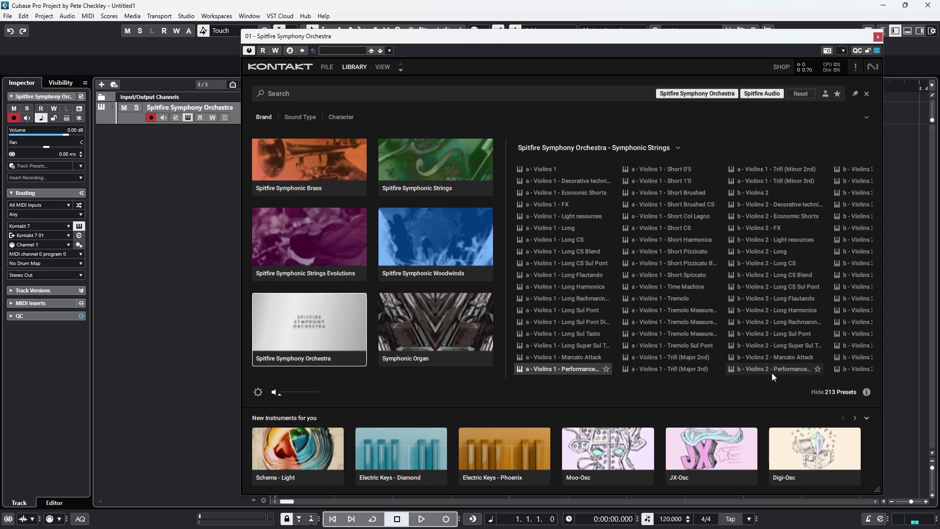
left_click_drag(540, 379, 799, 383)
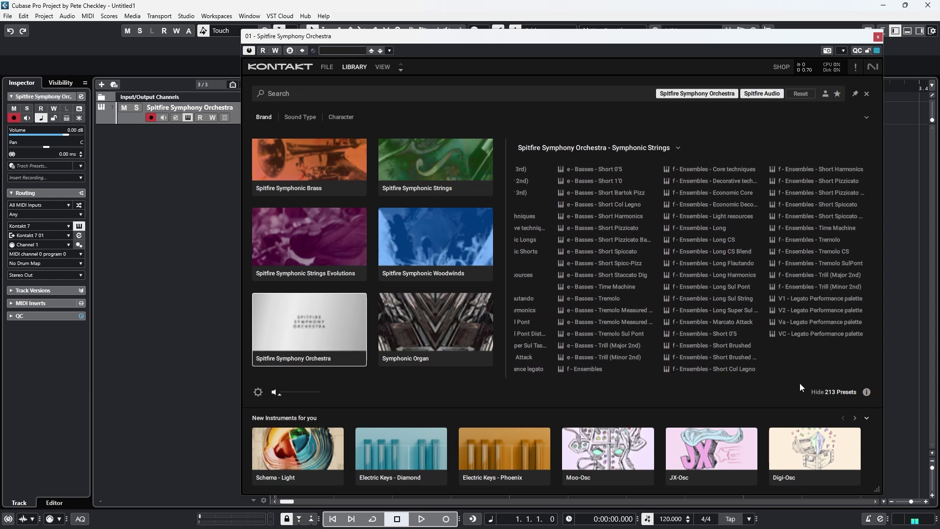
double_click(836, 296)
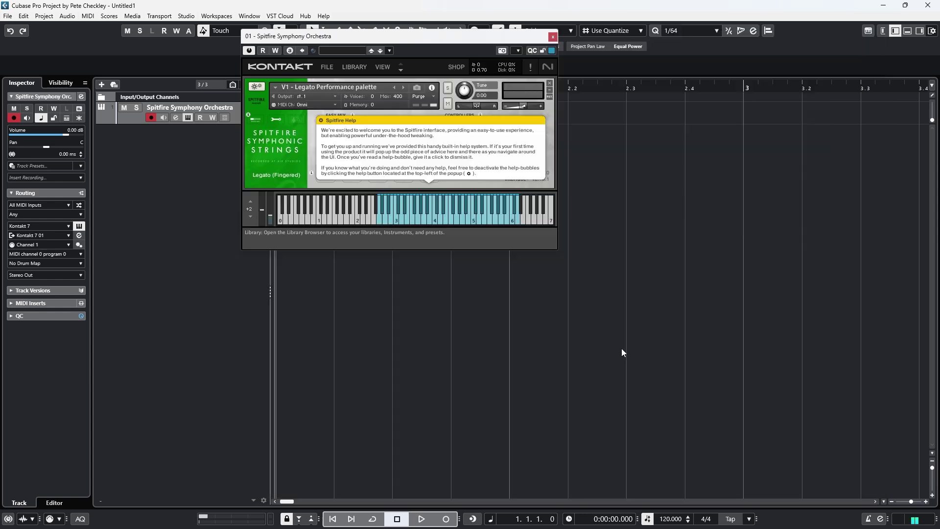
left_click(461, 169)
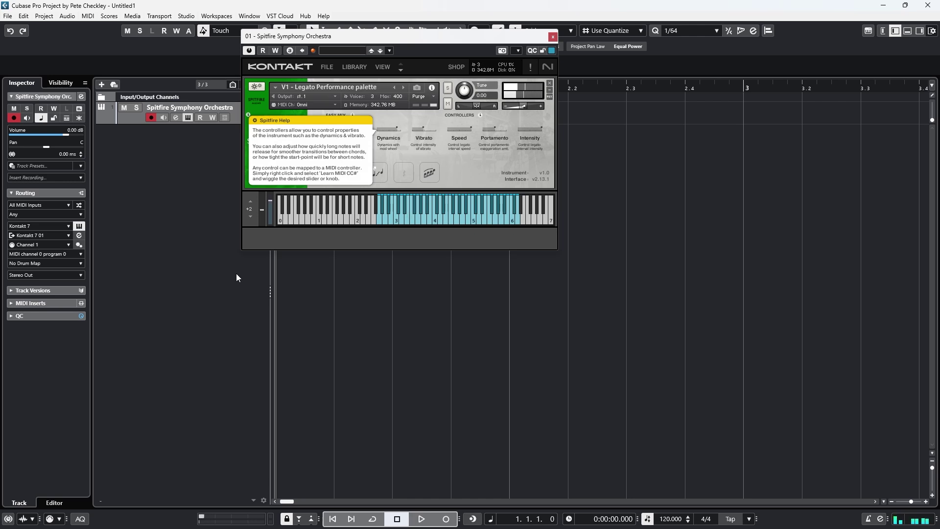
left_click(333, 171)
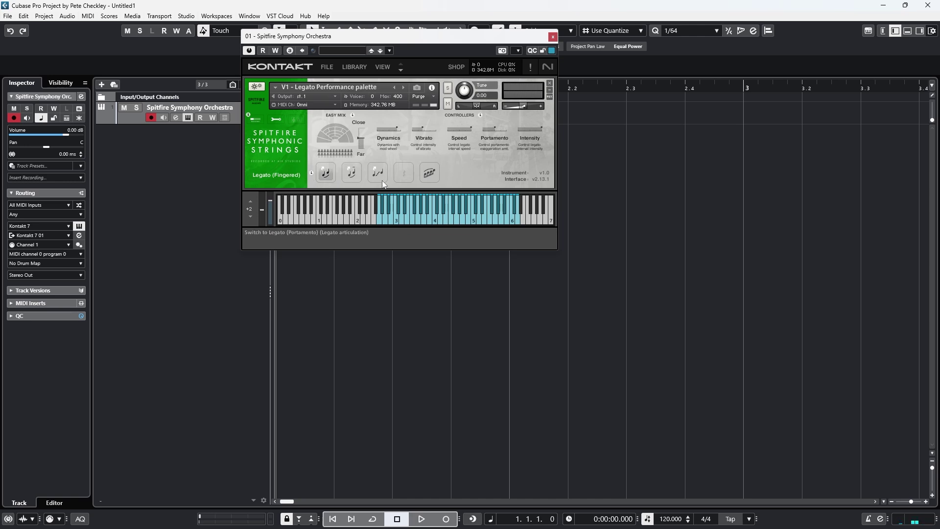
Step: Change the preset bank to Harp under Legacy and load the Flageolet preset
left_click(359, 71)
left_click(556, 148)
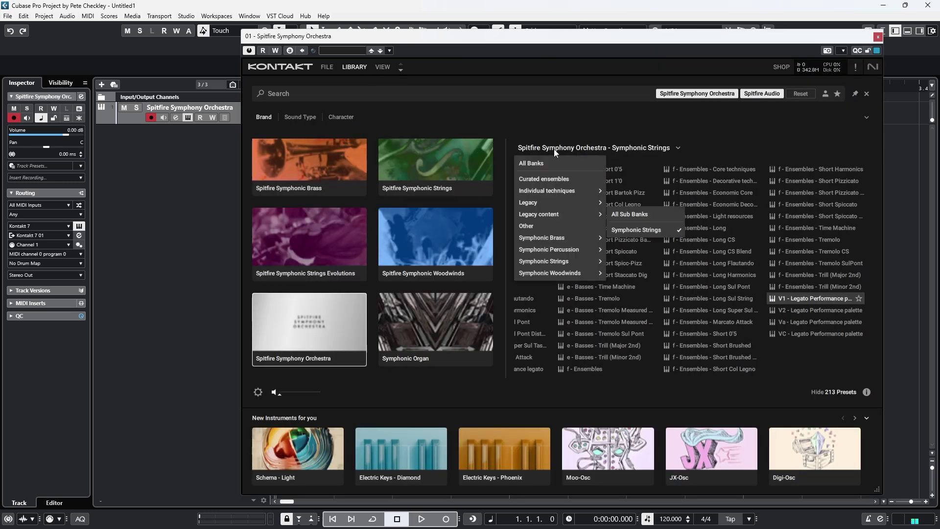
mouse_move(566, 202)
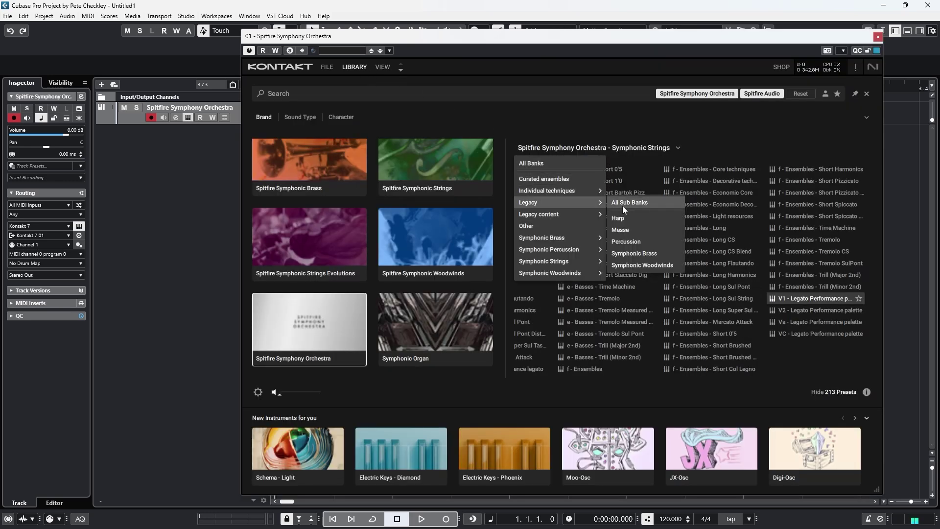
left_click(633, 215)
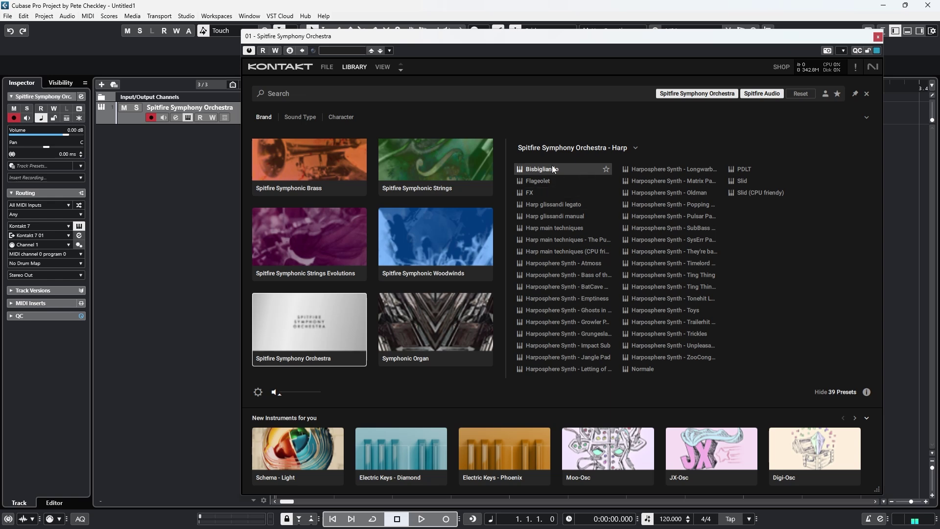
left_click(549, 184)
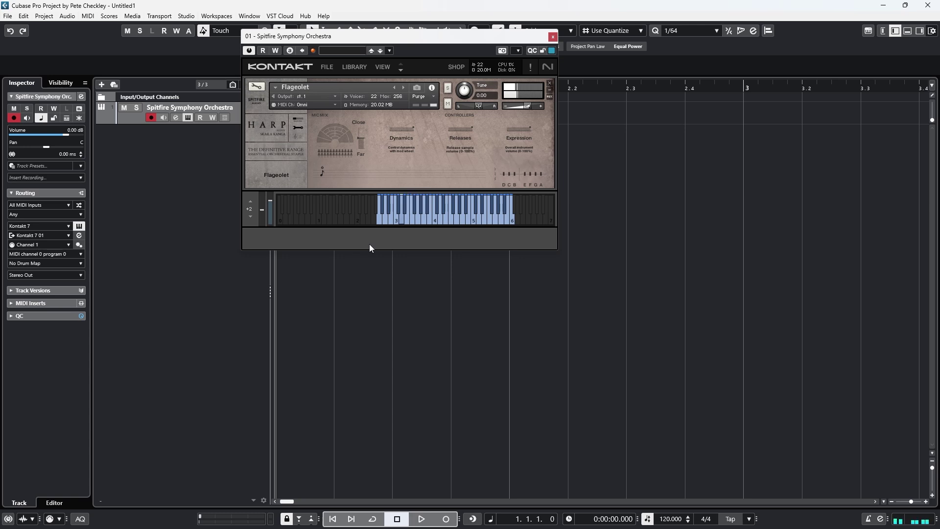
Step: Load the Harposphere Synth - Oldman preset from the legacy Harp bank and audition it
left_click(348, 68)
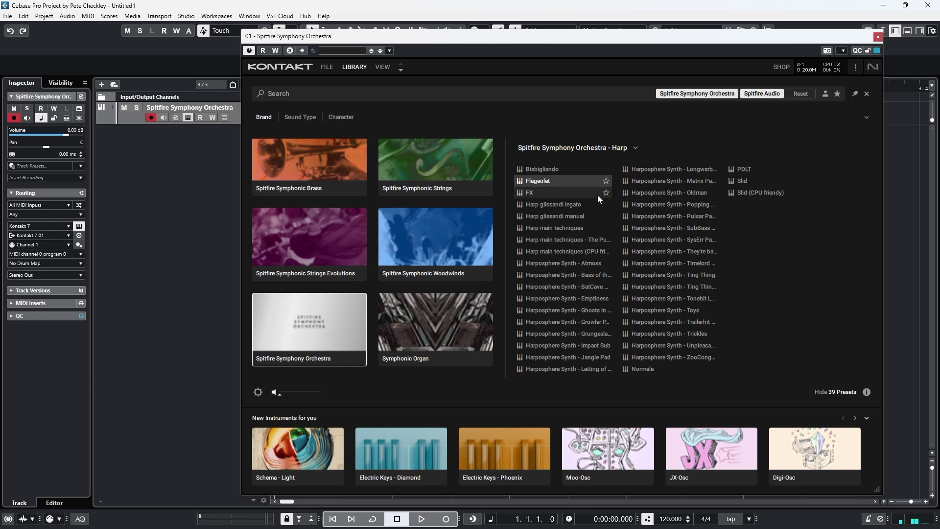
left_click(575, 147)
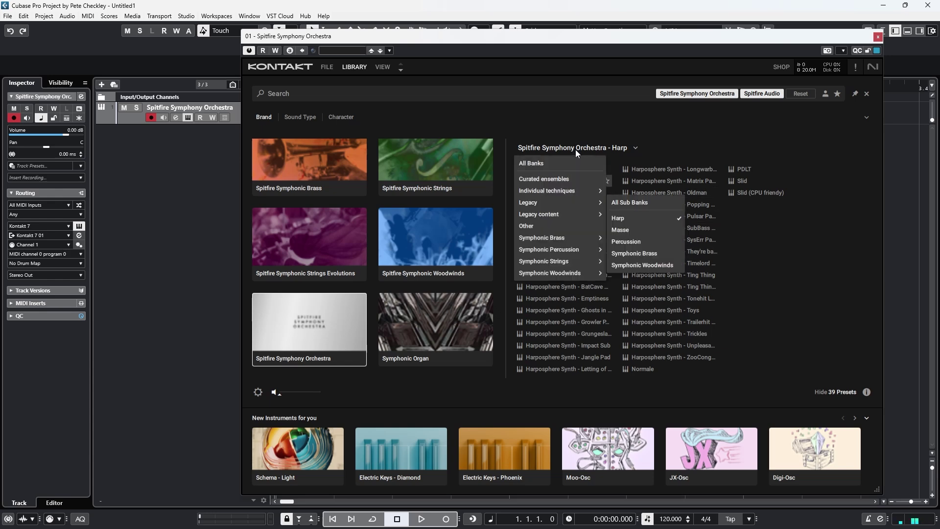
left_click(701, 229)
double_click(692, 192)
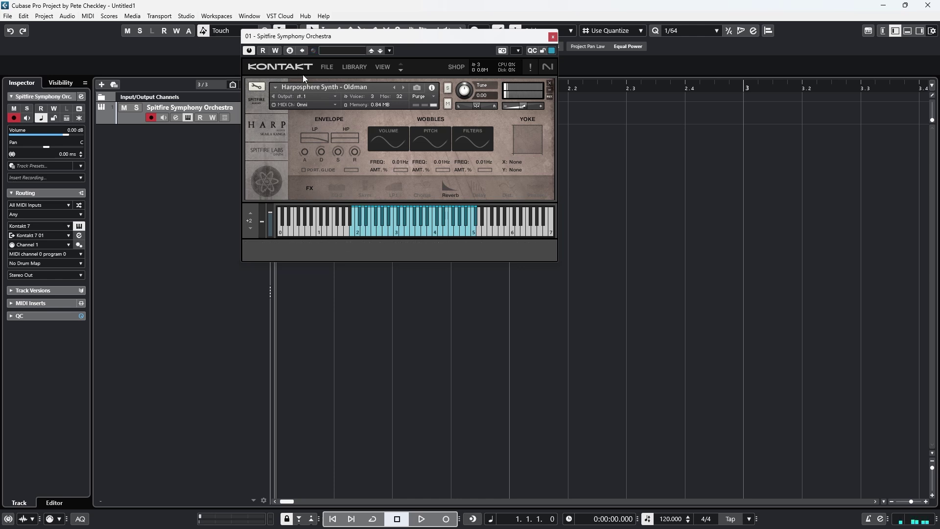
Step: Load the Harposphere Synth - They're back preset from the legacy Harp bank and audition it
left_click(358, 69)
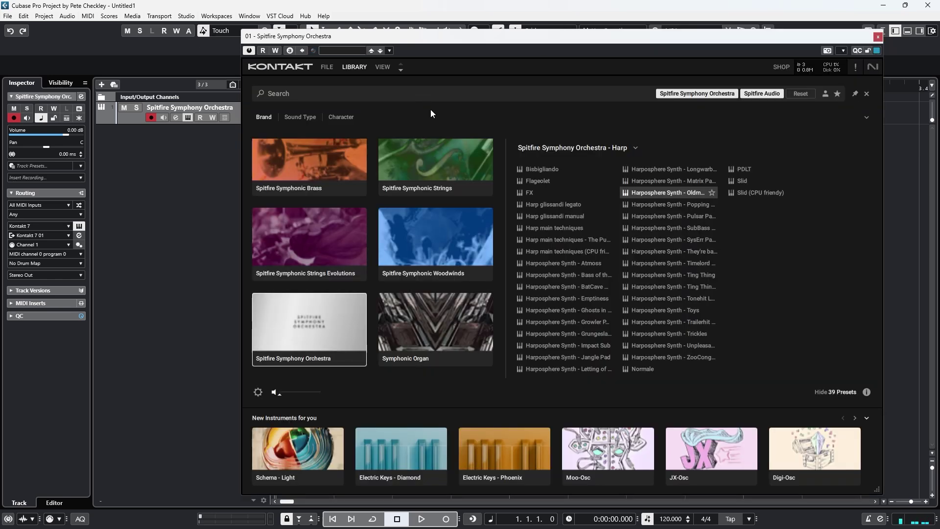
left_click(658, 252)
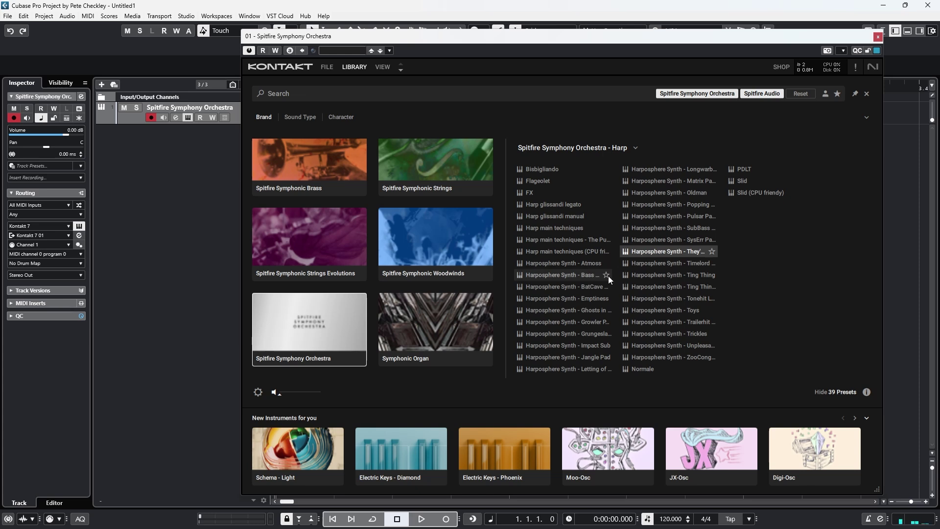
double_click(634, 251)
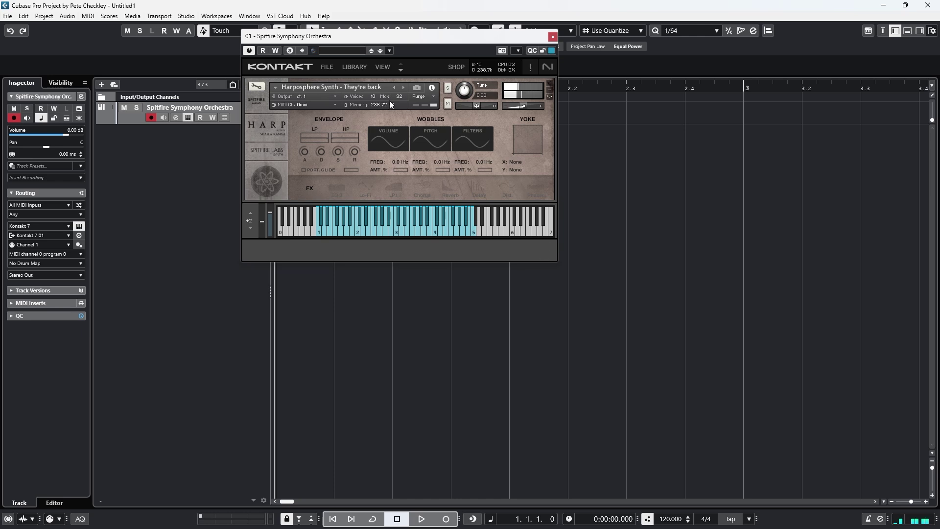
Step: Narrow the Kontakt library browser window and change the preset bank to Percussion under Legacy
left_click(351, 68)
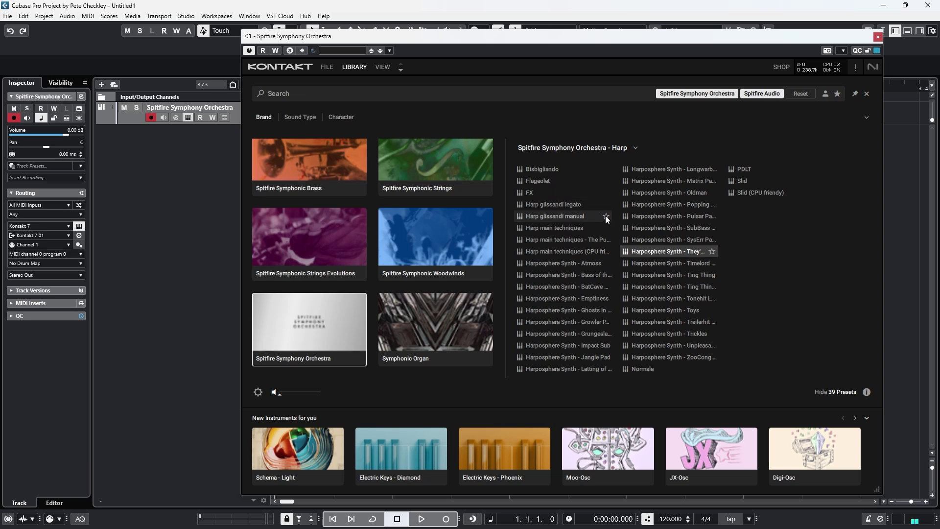
left_click_drag(884, 488, 809, 489)
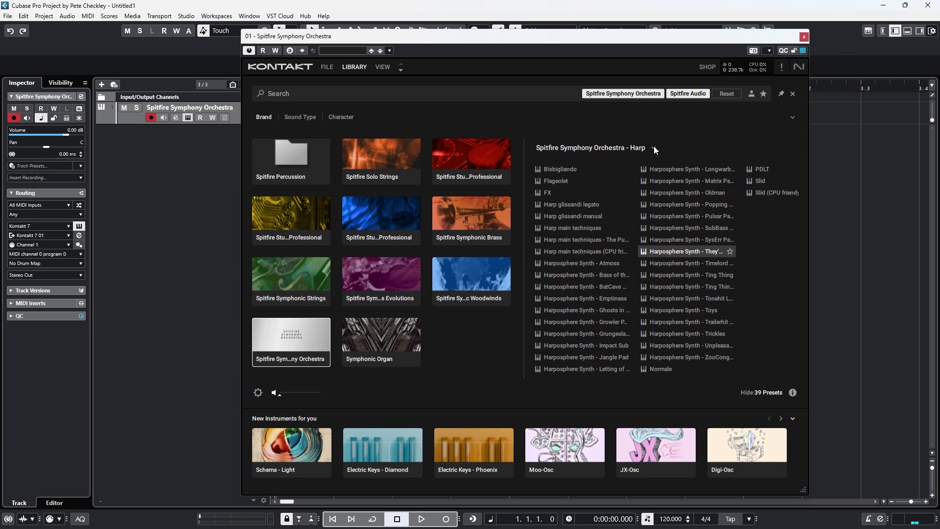
left_click(654, 146)
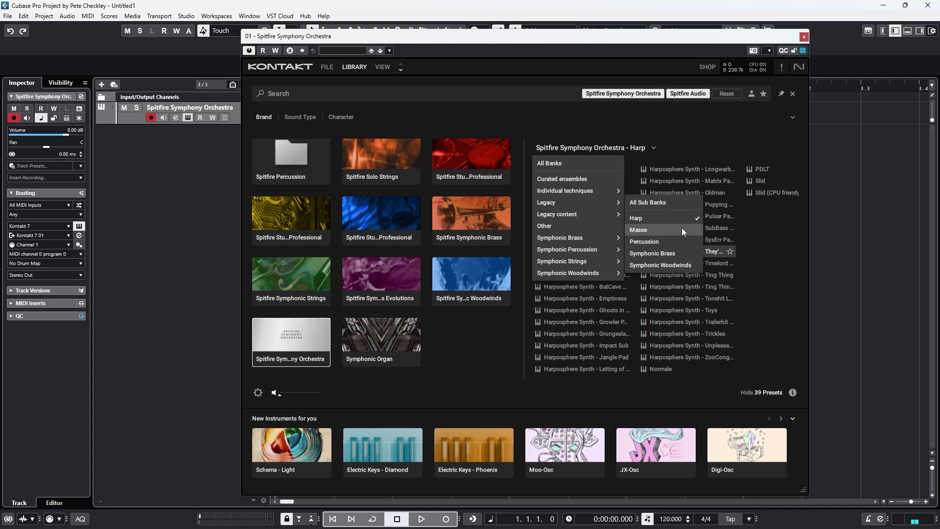
left_click(666, 240)
double_click(666, 239)
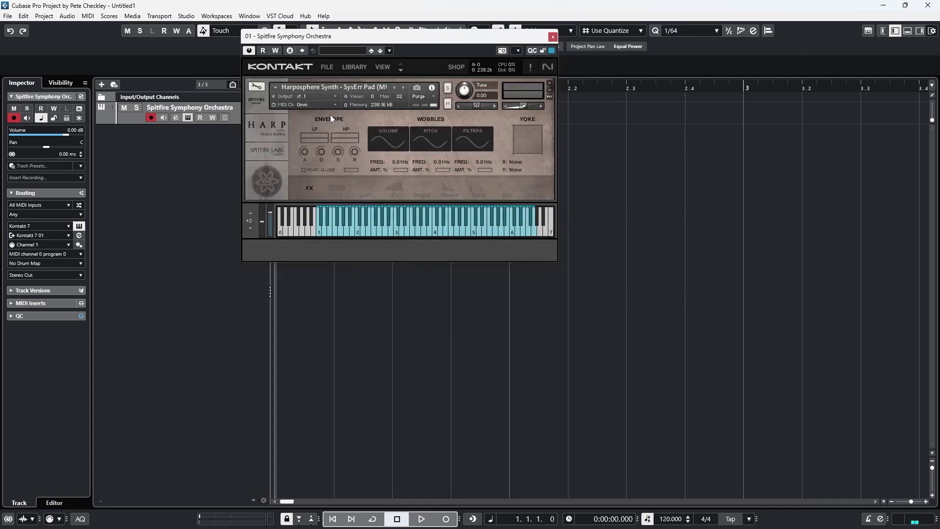
Step: Load the Cabasa preset from the legacy Percussion bank, dismiss its help bubble and audition it
left_click(356, 67)
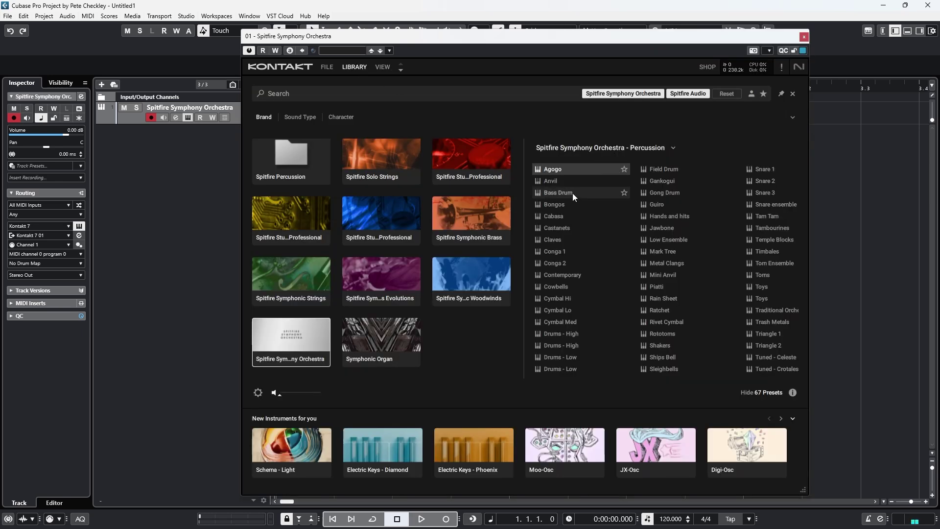
left_click(551, 216)
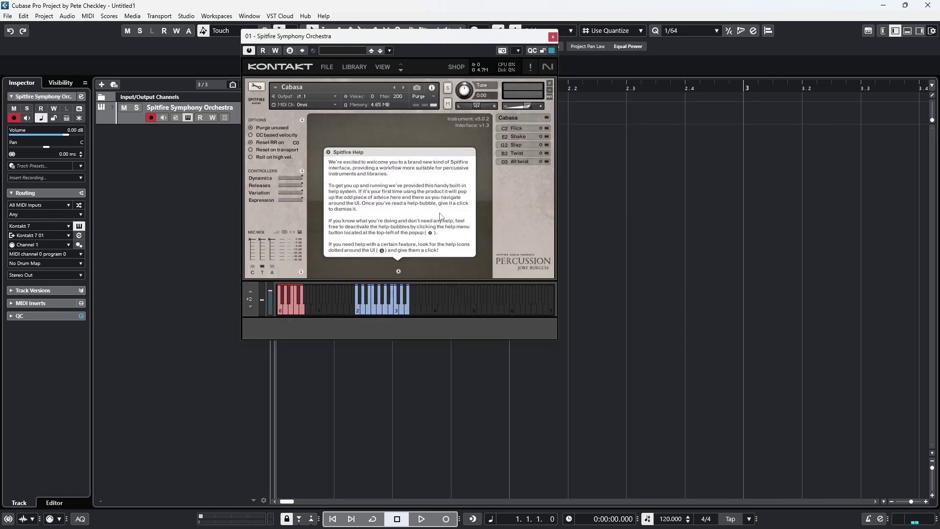
left_click(441, 216)
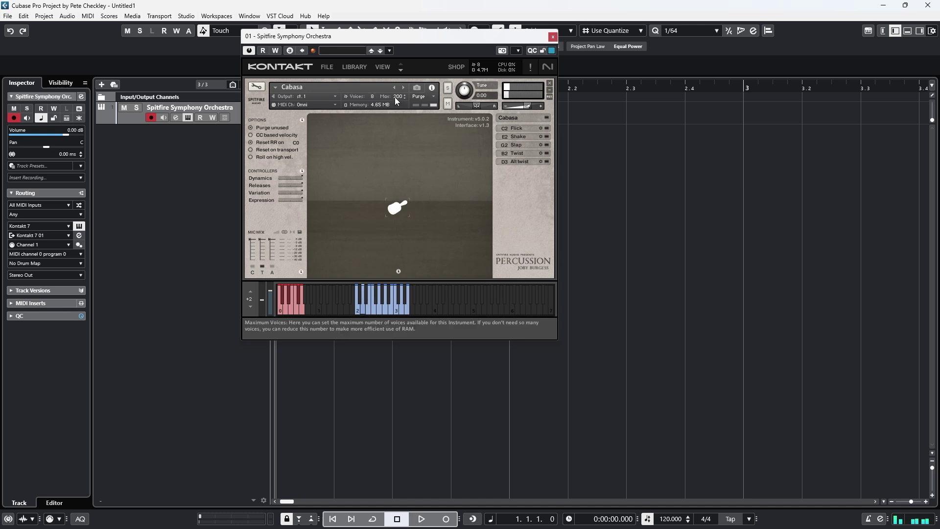
Step: Reopen the library browser and change the preset bank to Masse under Legacy
left_click(361, 68)
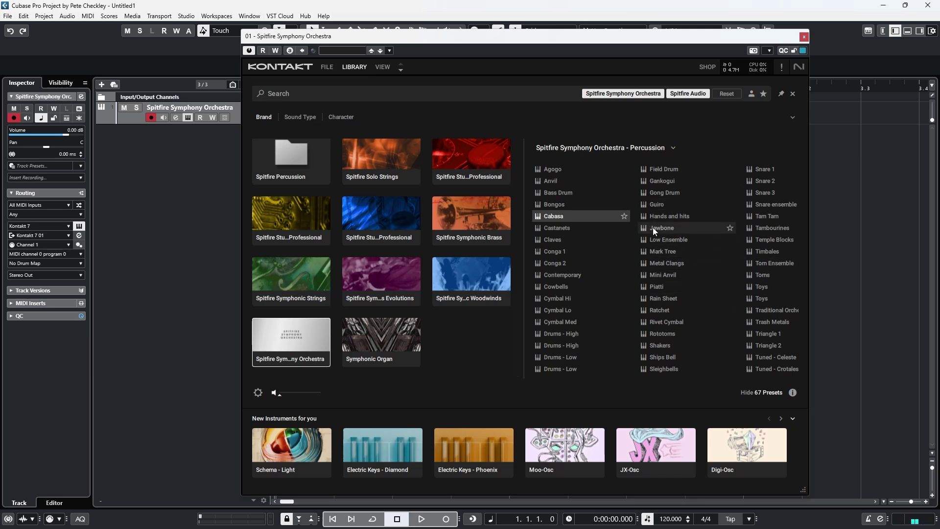
left_click(618, 149)
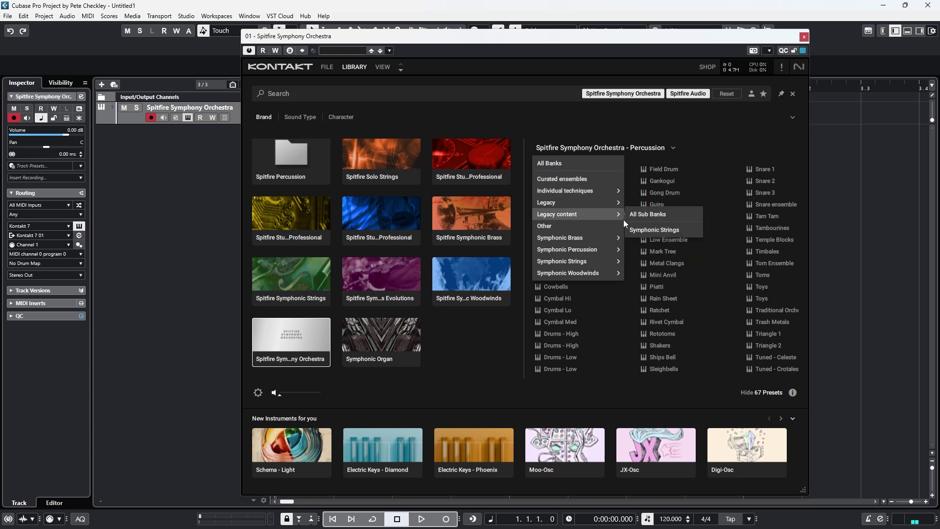
mouse_move(612, 216)
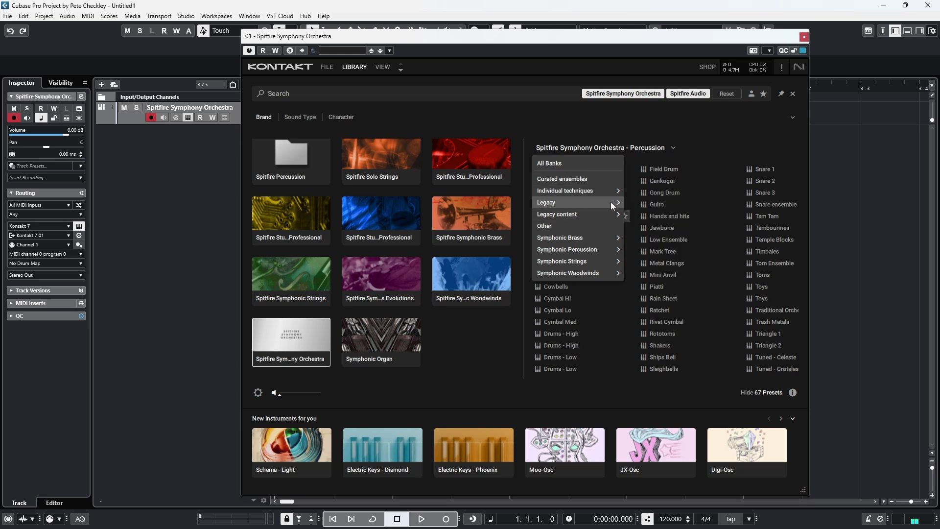
left_click(671, 228)
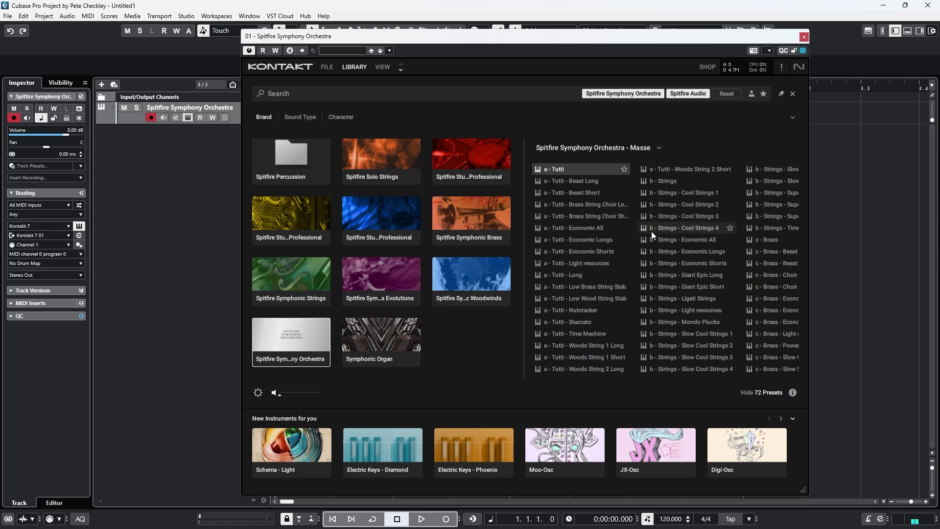
Step: Load and audition the Masse tutti presets in turn: a - Tutti - Beast Long, a - Tutti - Staccato and a - Tutti - Nutcracker
left_click(595, 184)
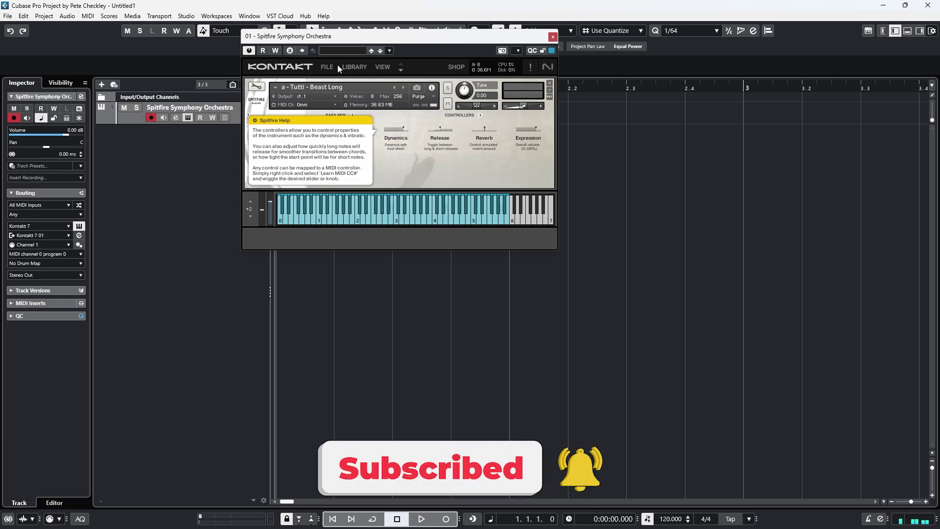
left_click(350, 67)
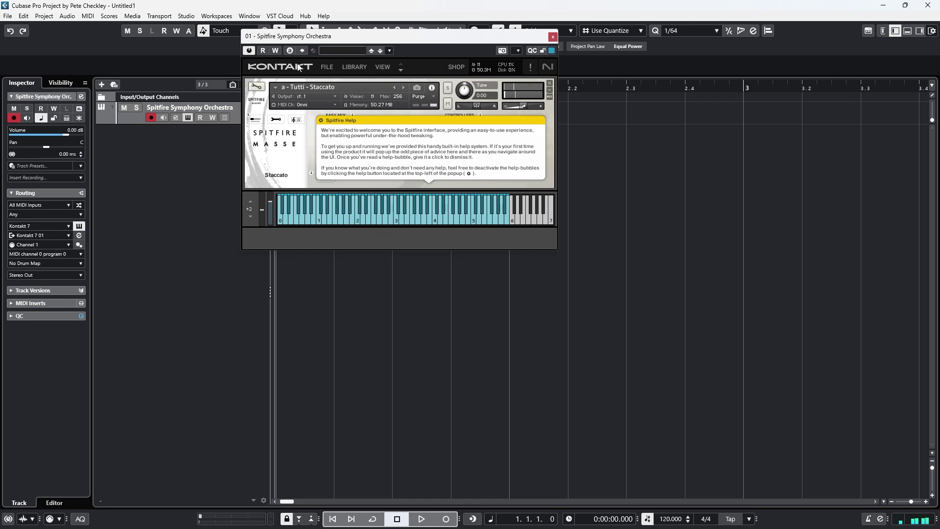
left_click(349, 67)
double_click(602, 312)
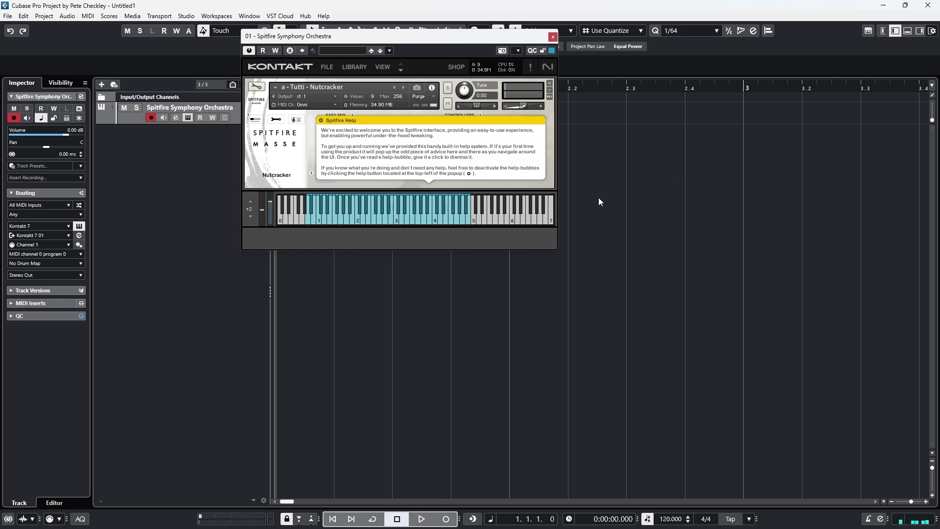
Step: Reopen the library browser and look through the whole Masse preset list, from the tutti patches to the woodwinds
left_click(349, 68)
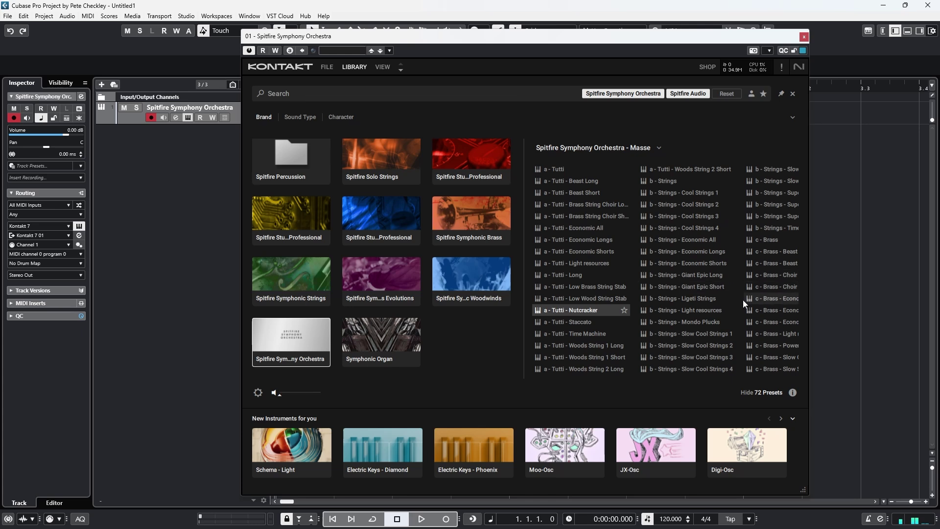
mouse_move(594, 386)
left_click_drag(601, 381, 765, 382)
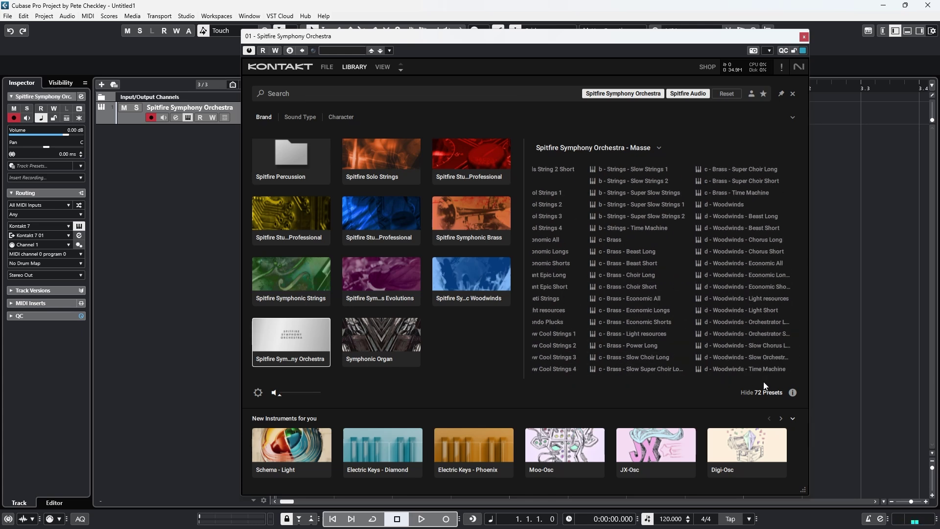
mouse_move(759, 380)
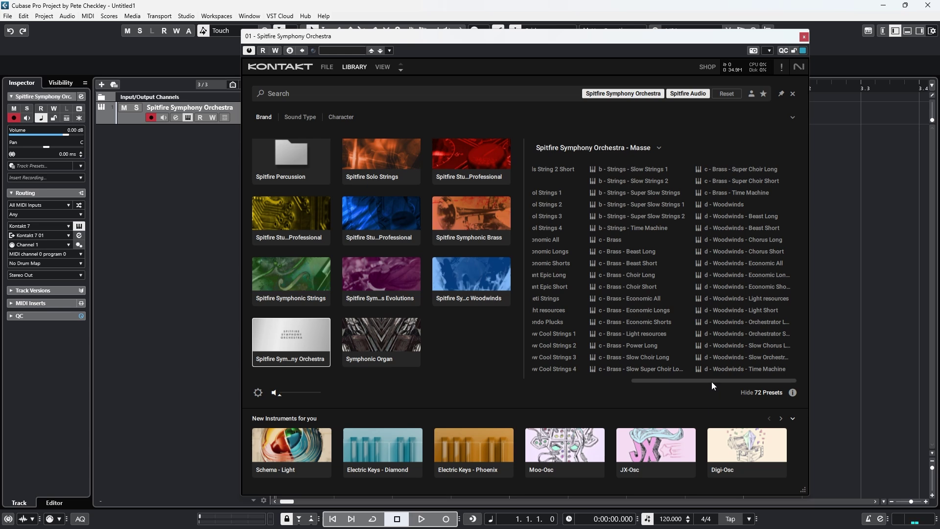
left_click_drag(712, 381, 754, 360)
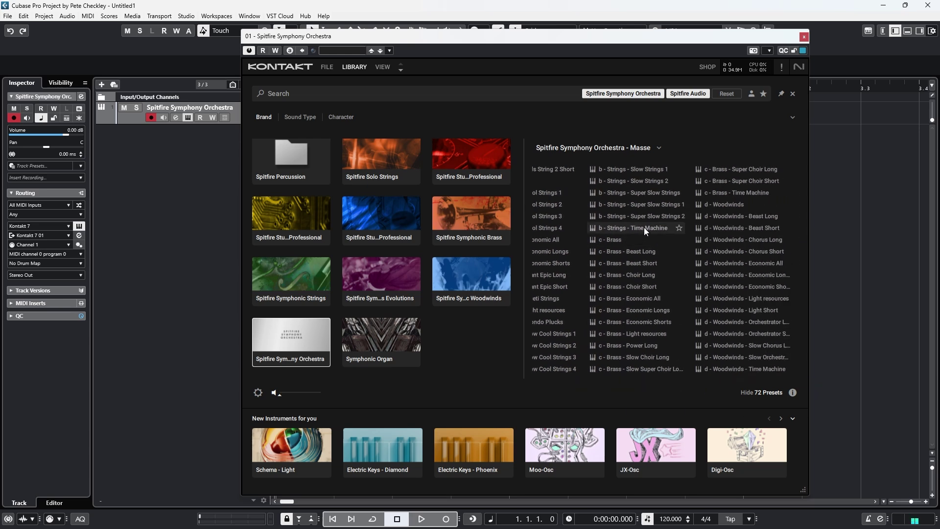
mouse_move(733, 377)
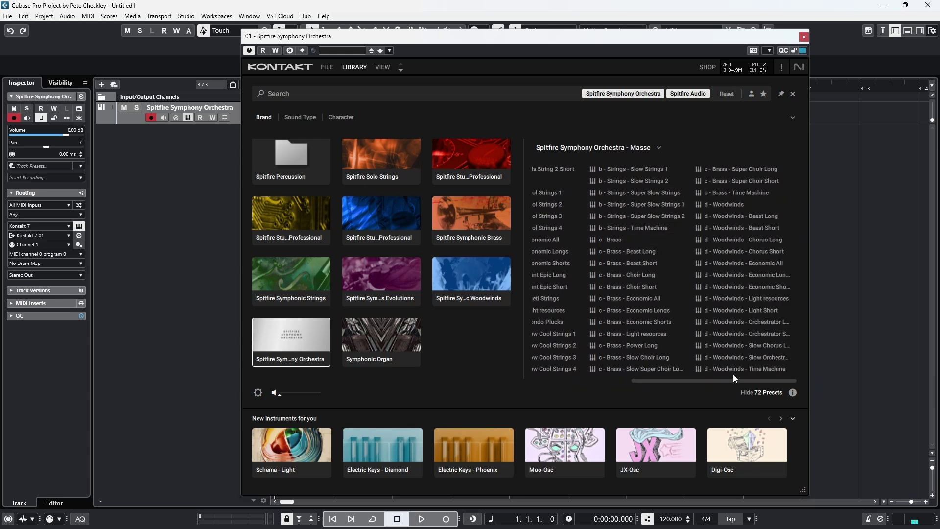
left_click_drag(734, 379, 493, 398)
Step: Change the preset bank to Curated ensembles, load the Curated String Ensembles preset and look over its articulations
left_click(659, 148)
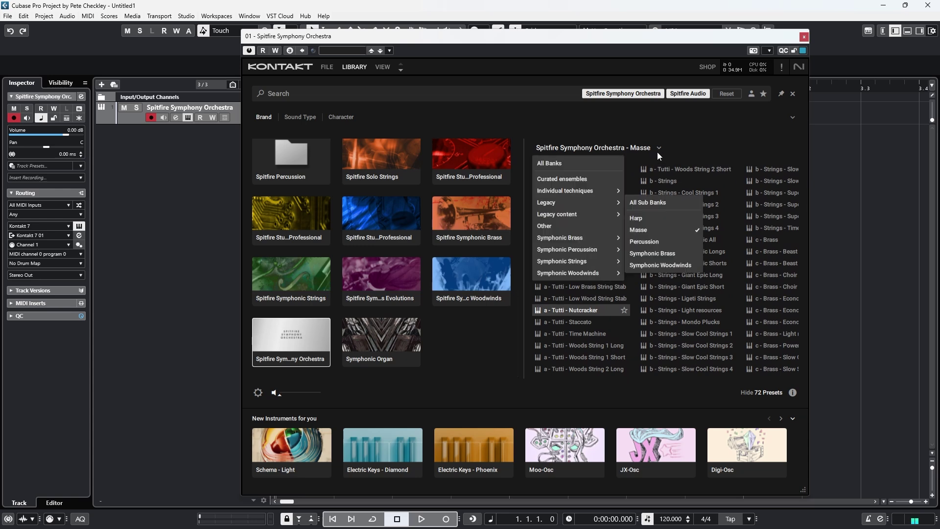
left_click(582, 178)
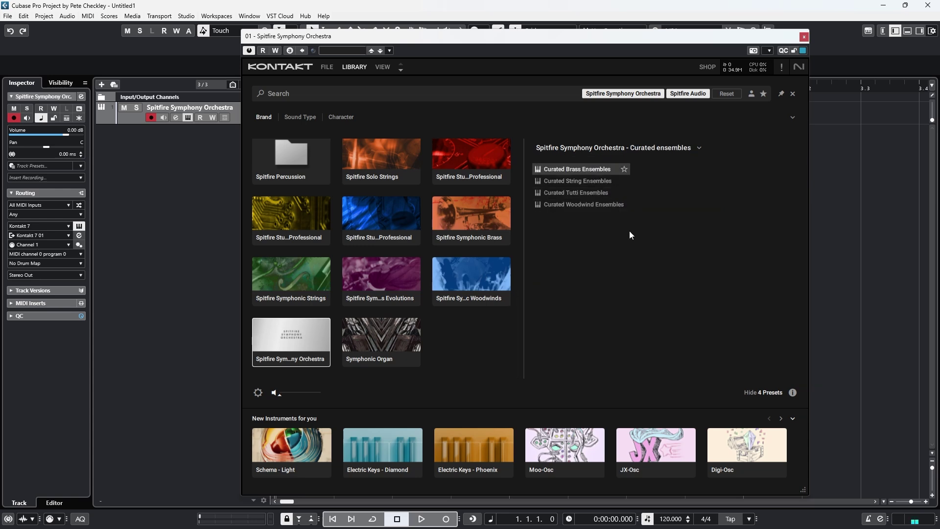
double_click(593, 182)
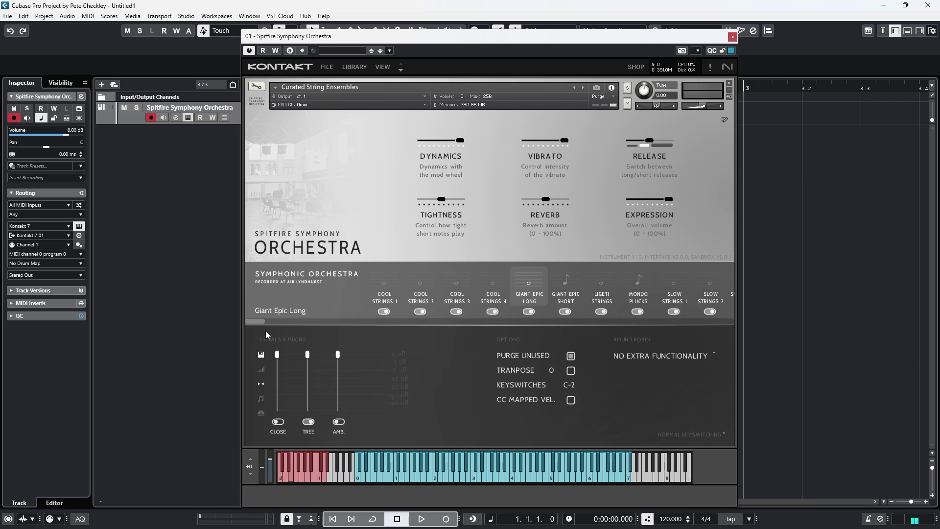
left_click_drag(261, 325, 191, 331)
Step: Bring back the Masse bank under Legacy in the library browser to compare its presets with the curated ensembles
left_click(360, 67)
left_click(669, 149)
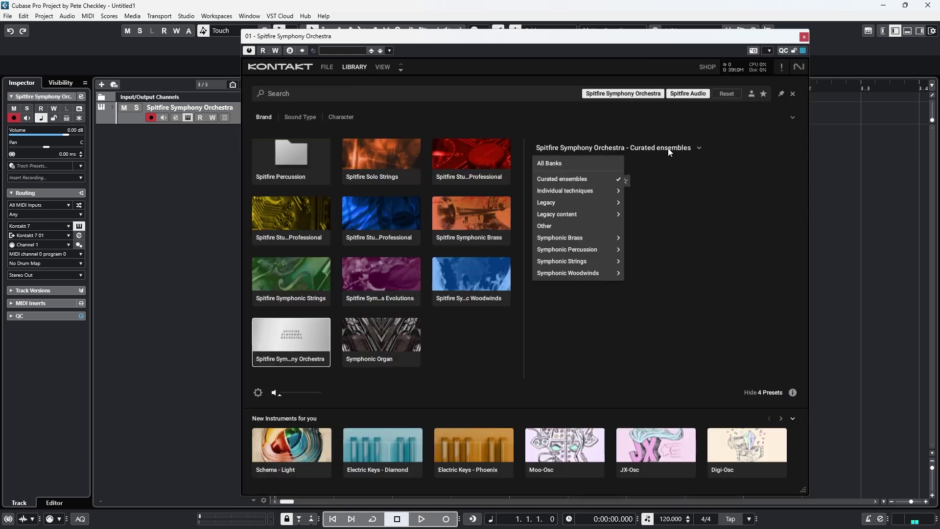
mouse_move(588, 205)
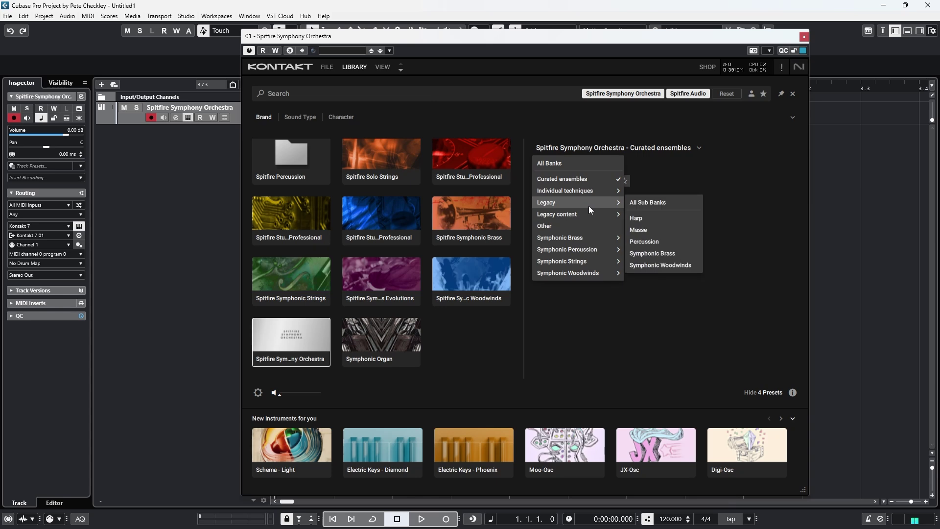
left_click(652, 230)
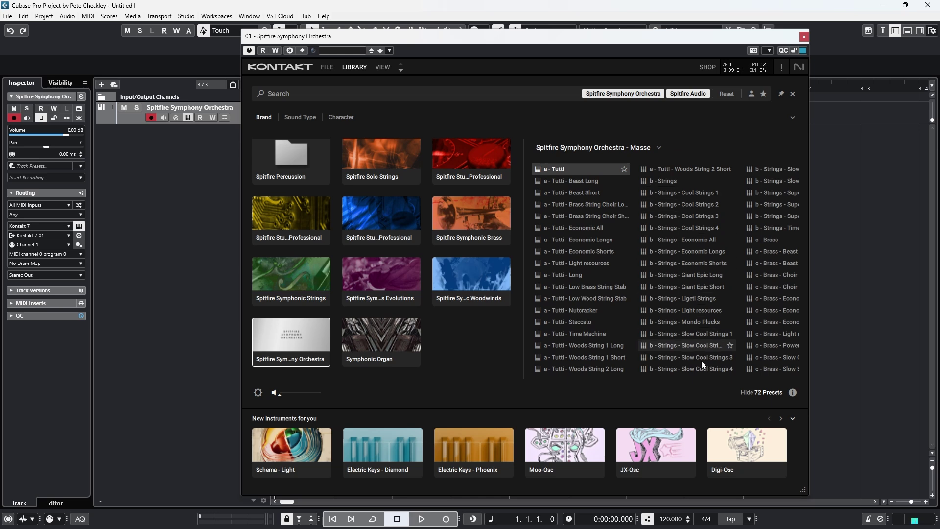
Step: Return the preset bank to Curated ensembles and load Curated String Ensembles for auditioning
left_click(631, 152)
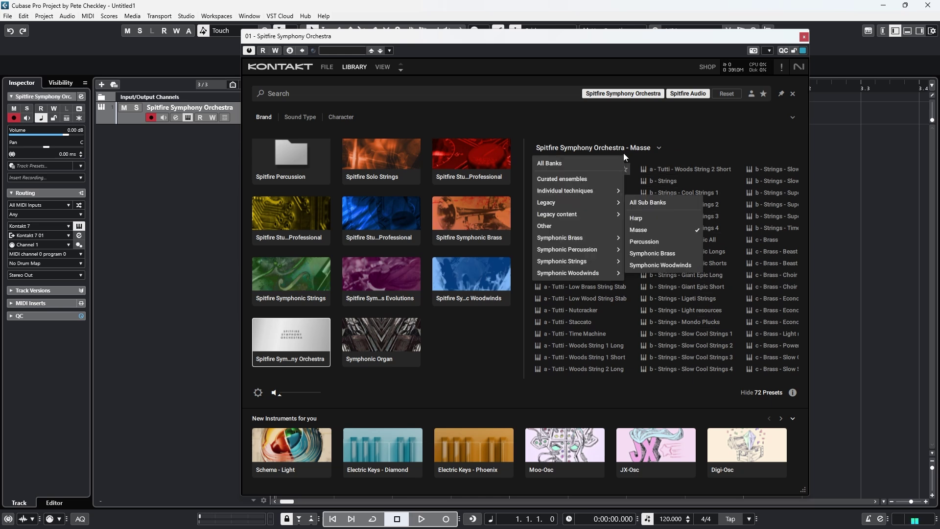
left_click(587, 176)
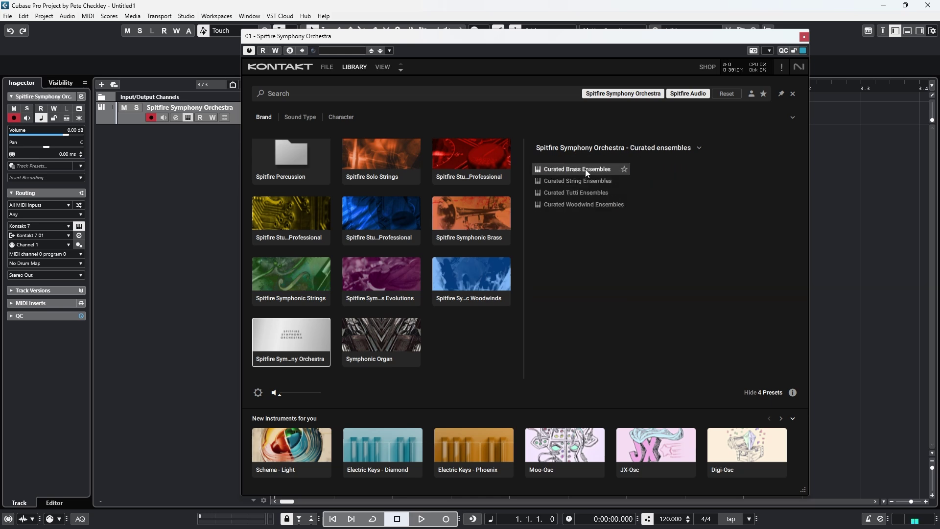
left_click(592, 181)
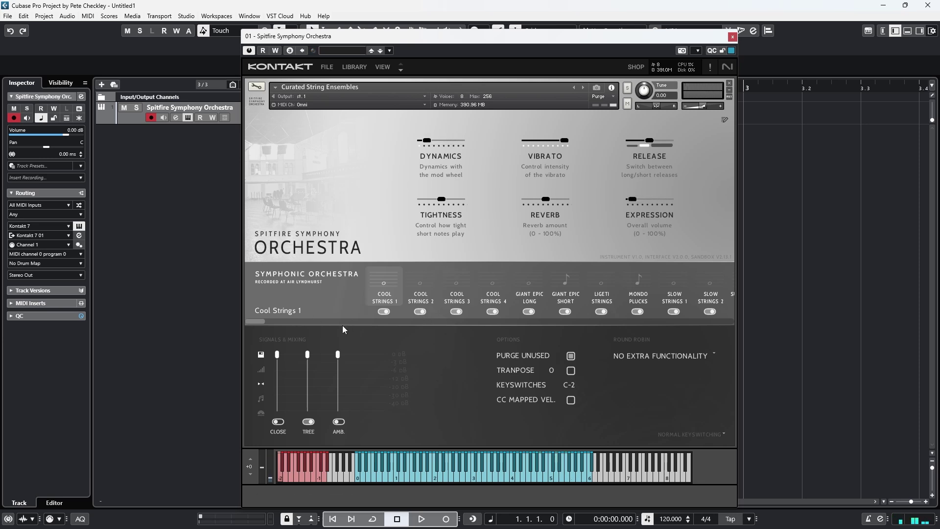
Step: Switch the Curated String Ensembles patch to the Super Slow Strings 1 articulation and audition it
left_click_drag(268, 324, 525, 322)
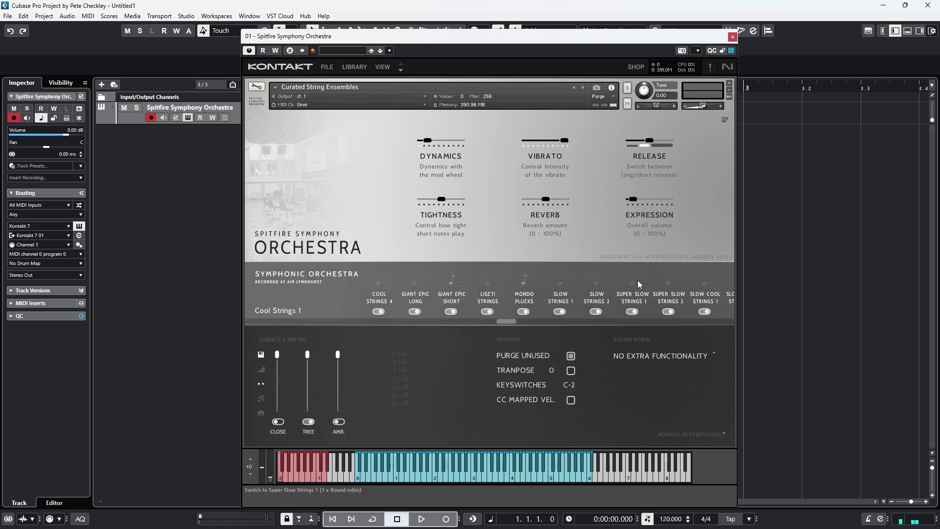
left_click(639, 284)
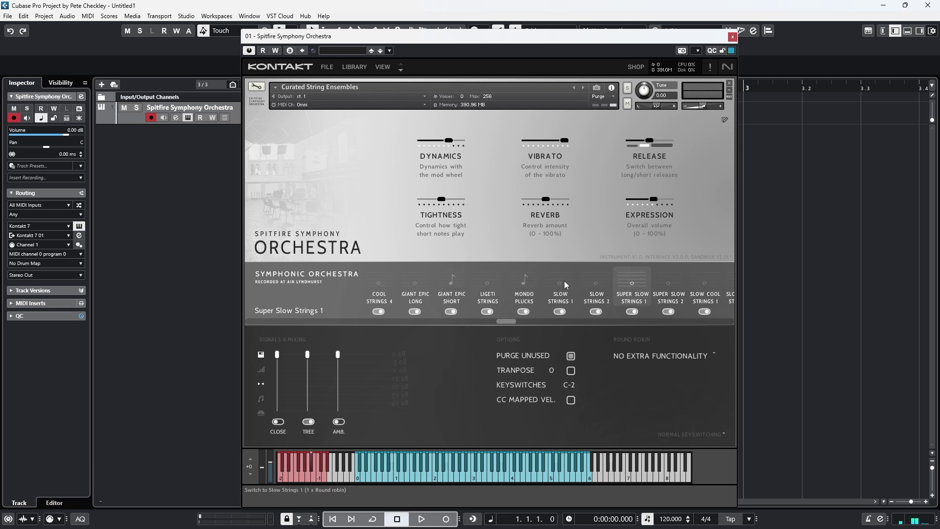
left_click_drag(511, 323, 262, 369)
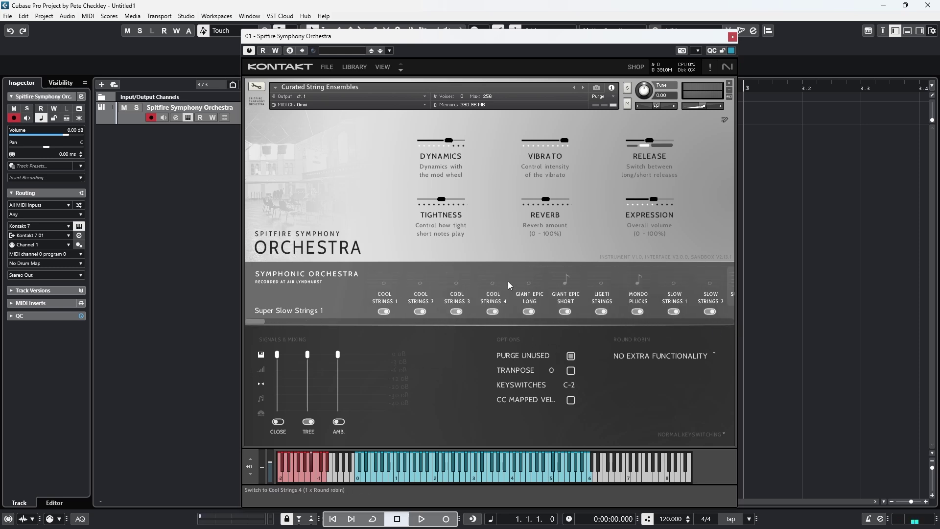
Step: Change the preset bank to Curated ensembles under Individual techniques and load Curated Ensembles - Tutti - Beast Short
left_click(355, 68)
left_click(601, 148)
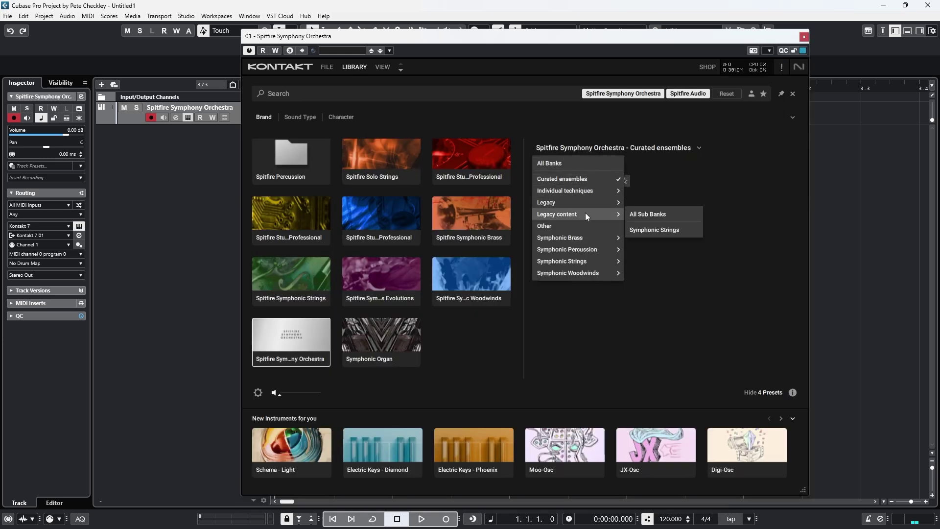
mouse_move(603, 191)
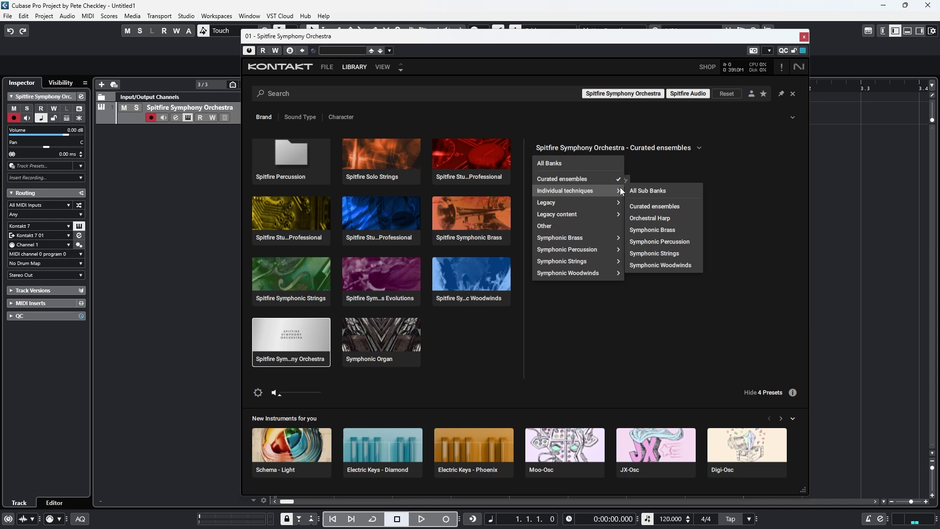
left_click(662, 207)
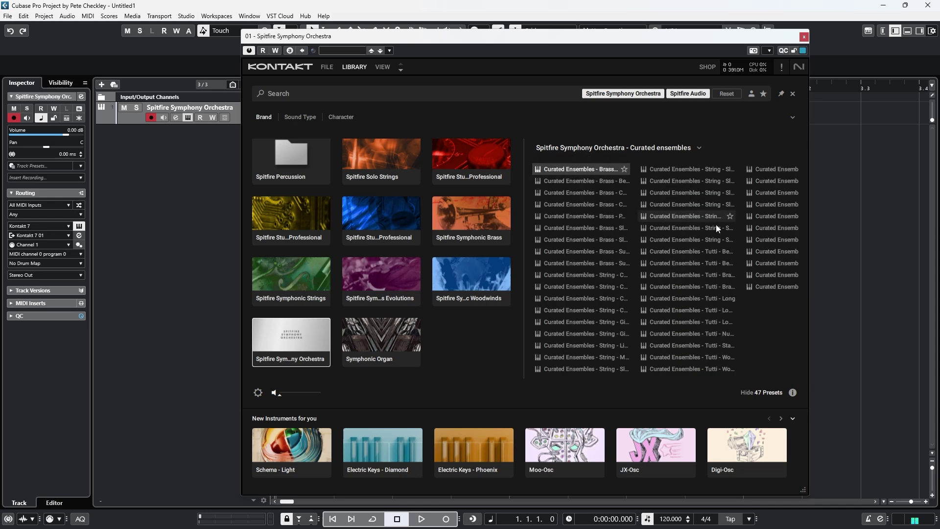
double_click(710, 263)
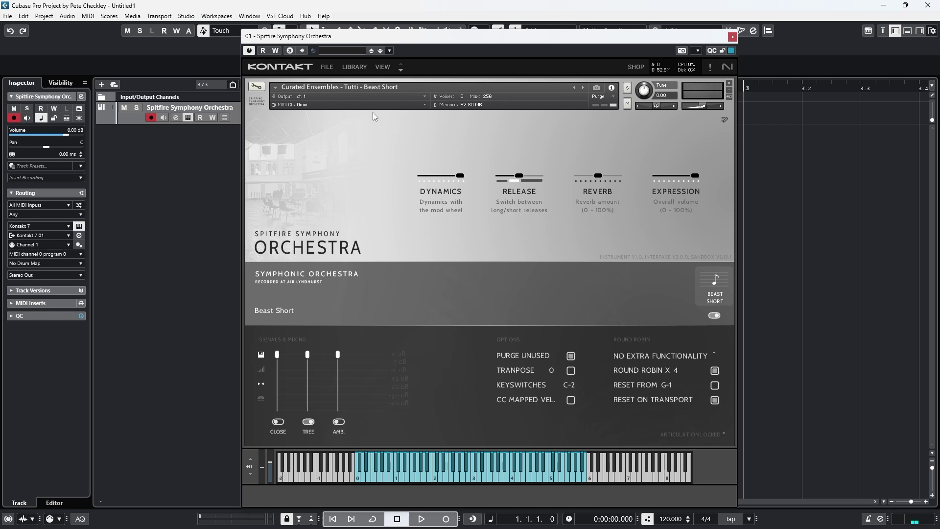
Step: Reopen the library browser, change the preset bank to All Banks and look through the complete preset list
left_click(350, 69)
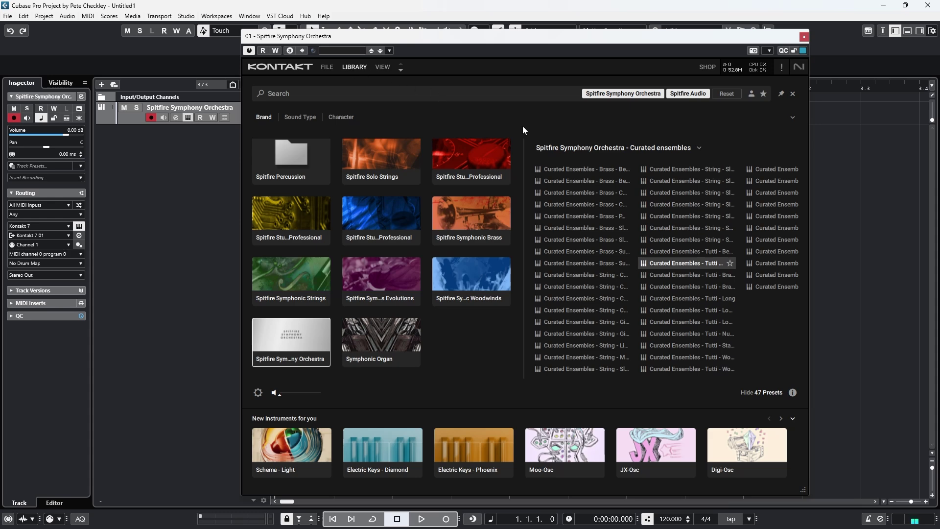
left_click(591, 147)
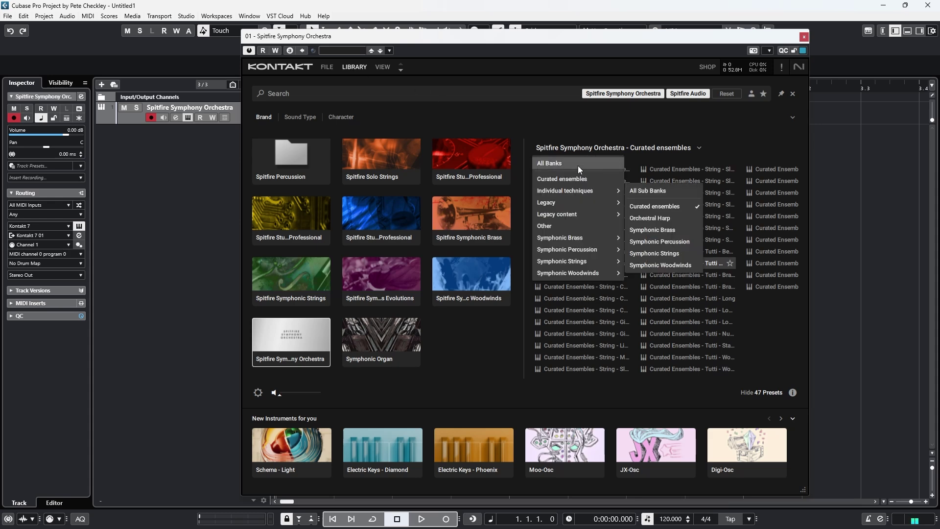
left_click(578, 166)
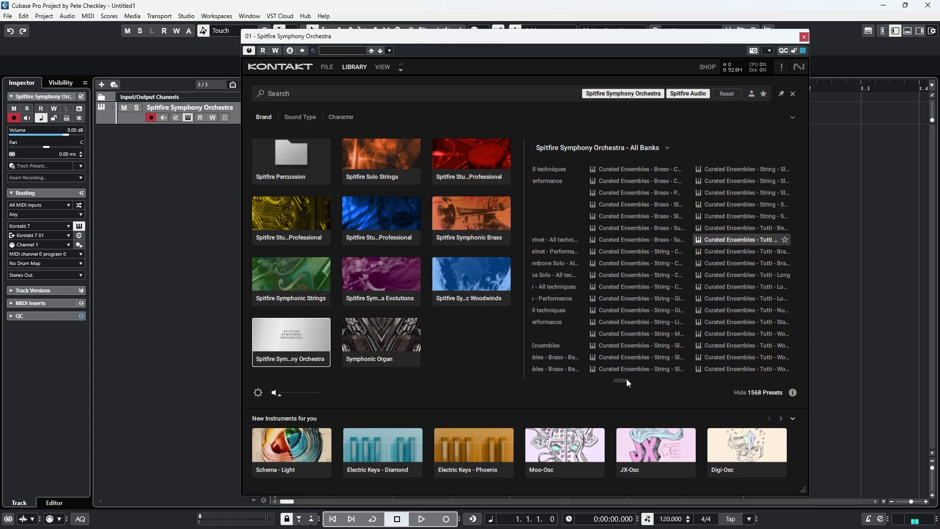
left_click_drag(627, 378, 527, 378)
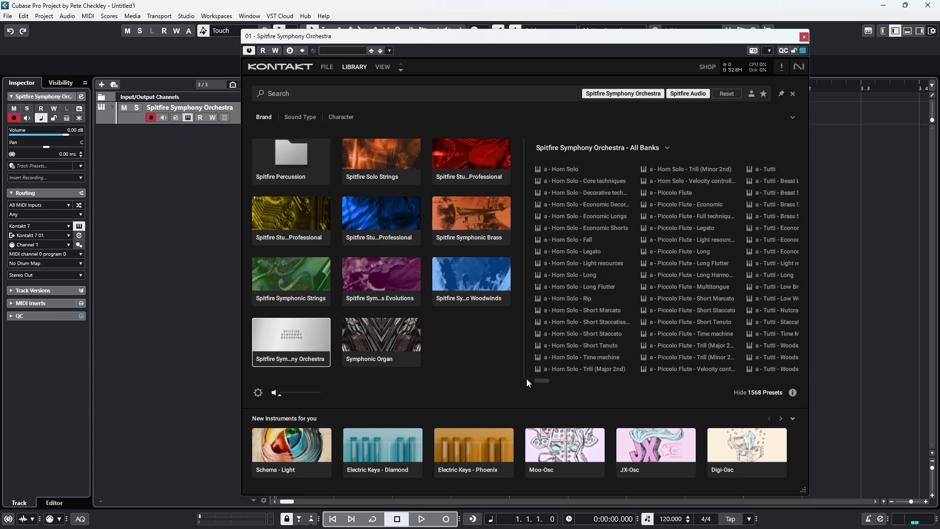
Step: Load the Violins 1 - Performance preset from the Performance legato bank
left_click(608, 149)
left_click(594, 125)
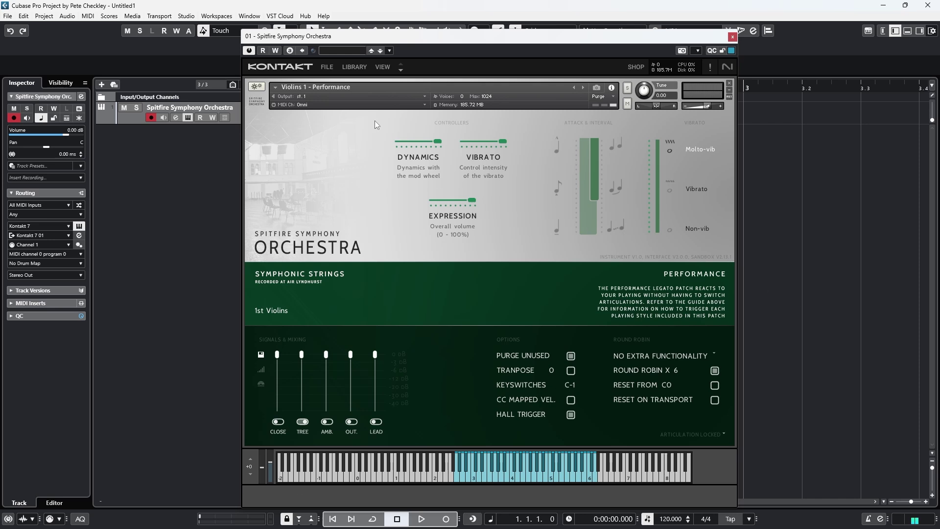
Step: Switch the library browser to Spitfire Symphonic Strings and load its a - Violins 1 - Core techniques preset
left_click(355, 66)
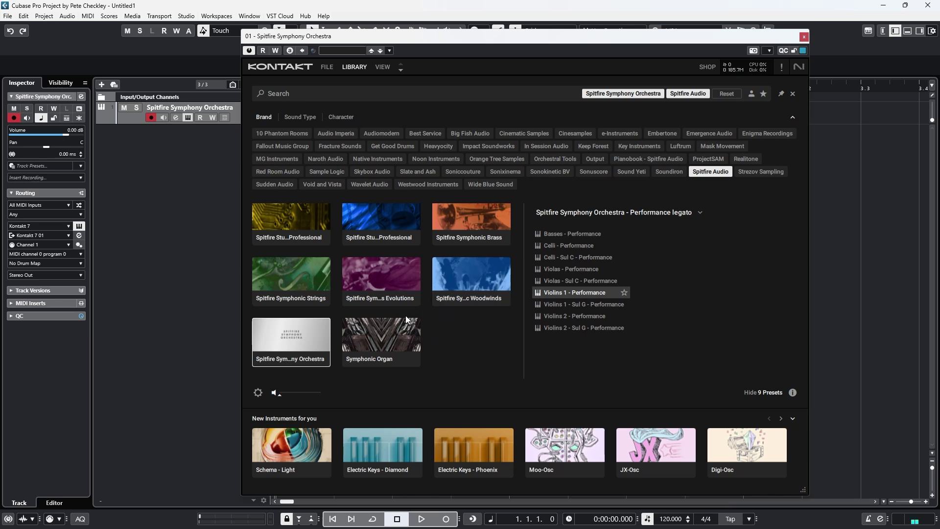
left_click(308, 300)
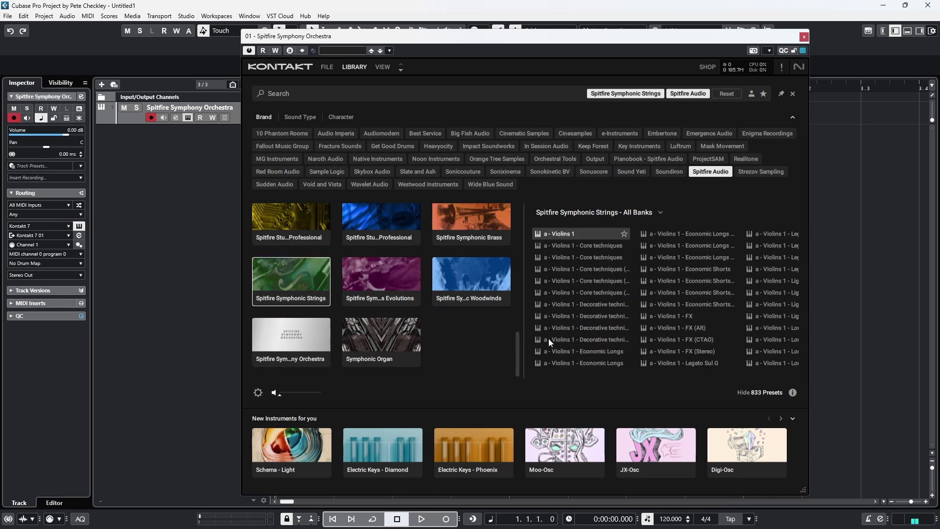
double_click(577, 241)
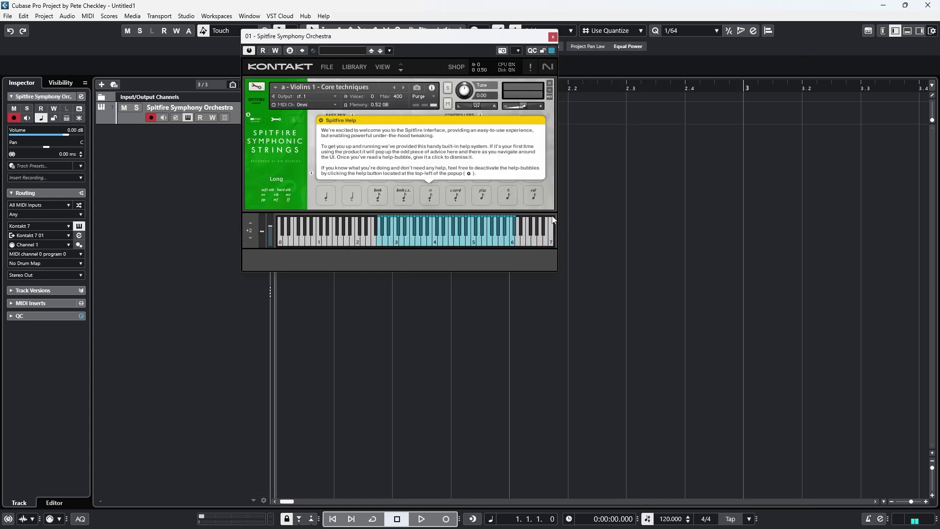
Step: Dismiss the help bubble, adjust the microphone distance in the easy mix and show the patch's detailed mic mix view
left_click(414, 157)
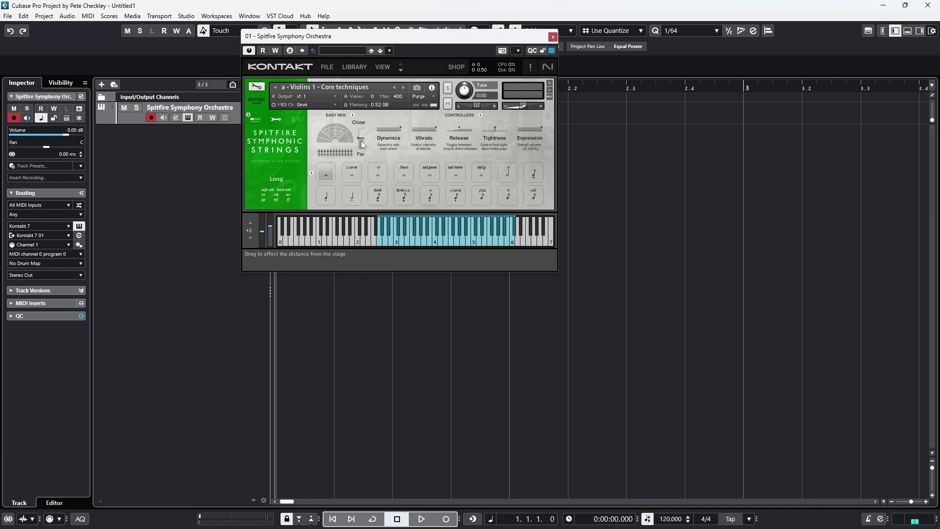
left_click(362, 138)
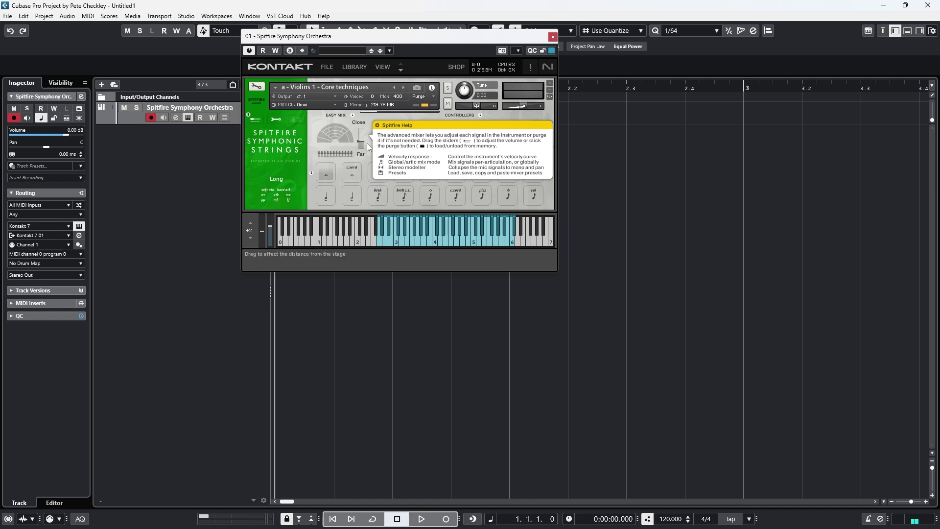
left_click(278, 119)
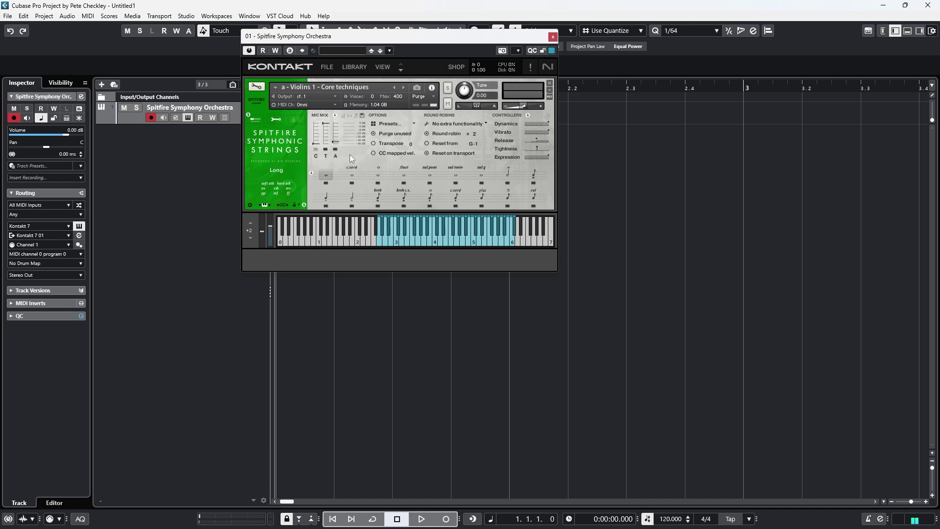
Step: Load the other a - Violins 1 - Core techniques preset of Spitfire Symphonic Strings and show its detailed mic mix view
left_click(361, 70)
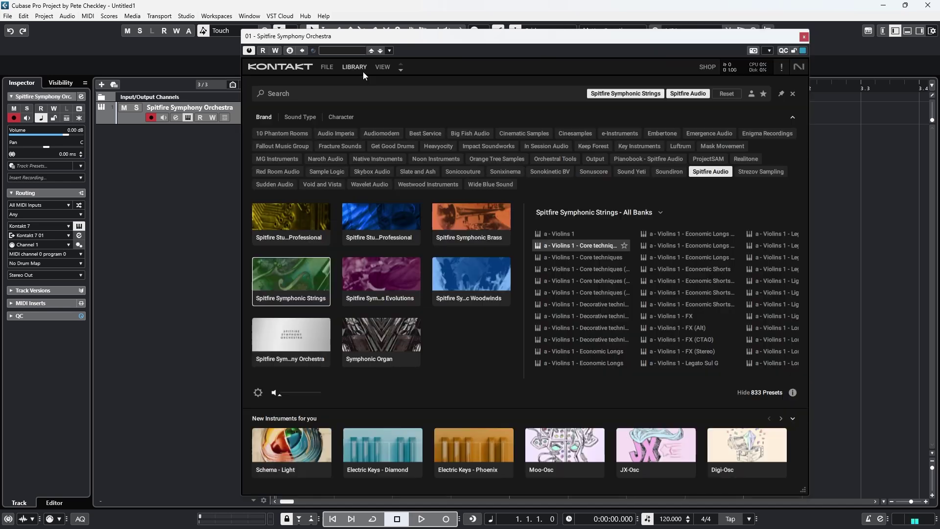
double_click(588, 254)
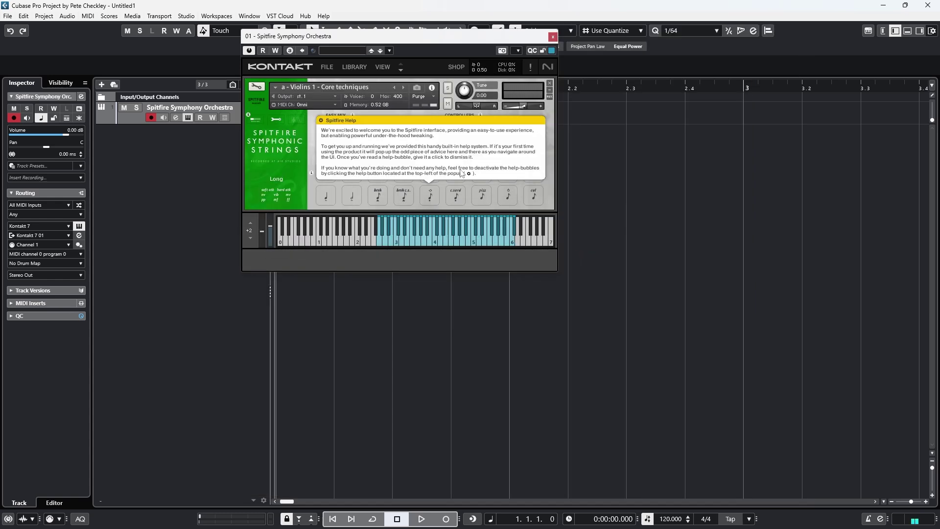
left_click(276, 119)
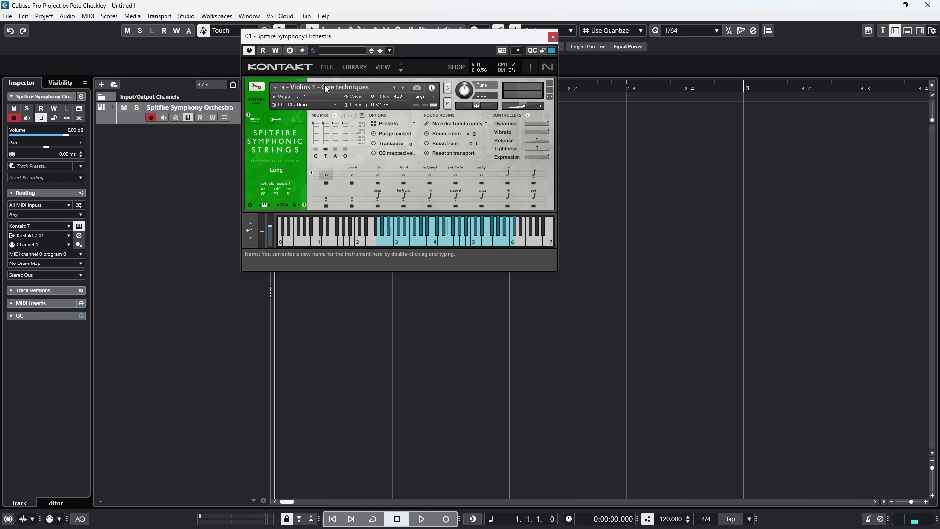
Step: Load an a - Violins 1 - Decorative techniques preset from Spitfire Symphonic Strings, dismiss its help bubble and show its detailed mic mix
left_click(359, 69)
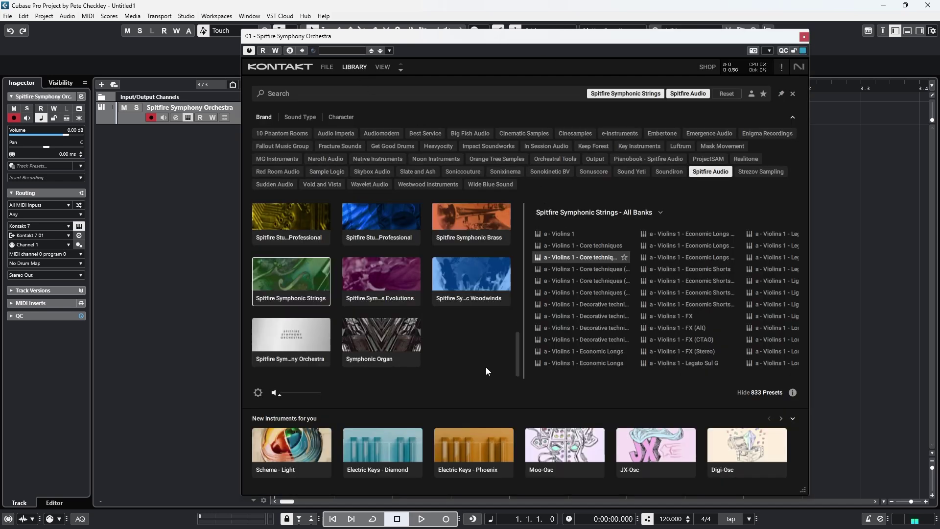
left_click_drag(544, 380, 570, 383)
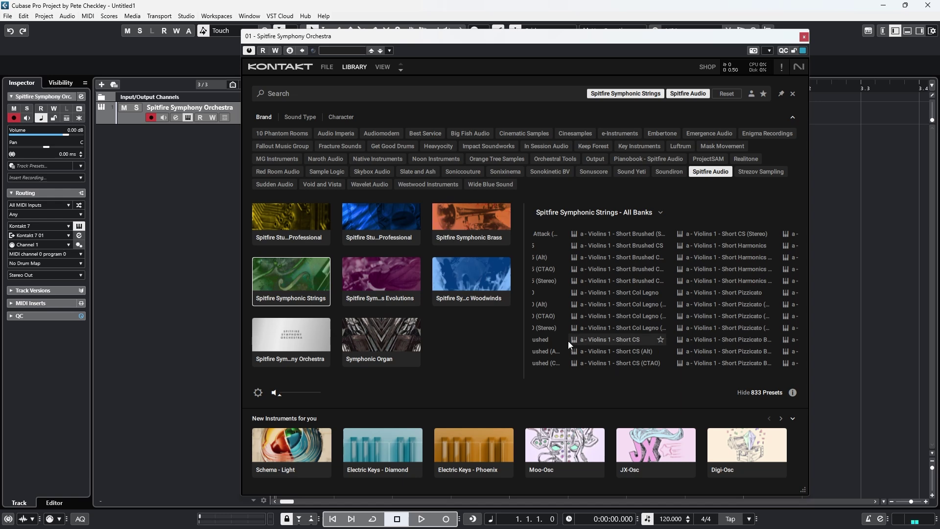
scroll(553, 330, "left", 5)
double_click(552, 330)
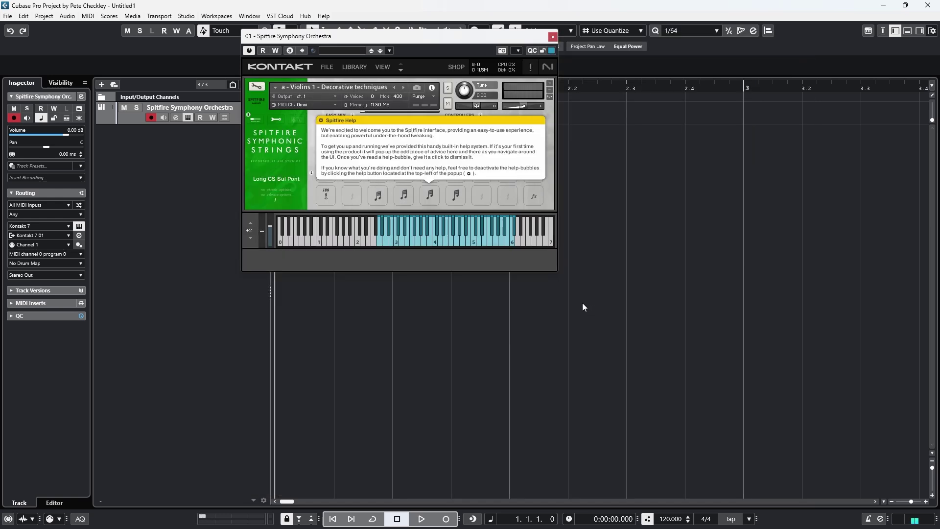
left_click(377, 167)
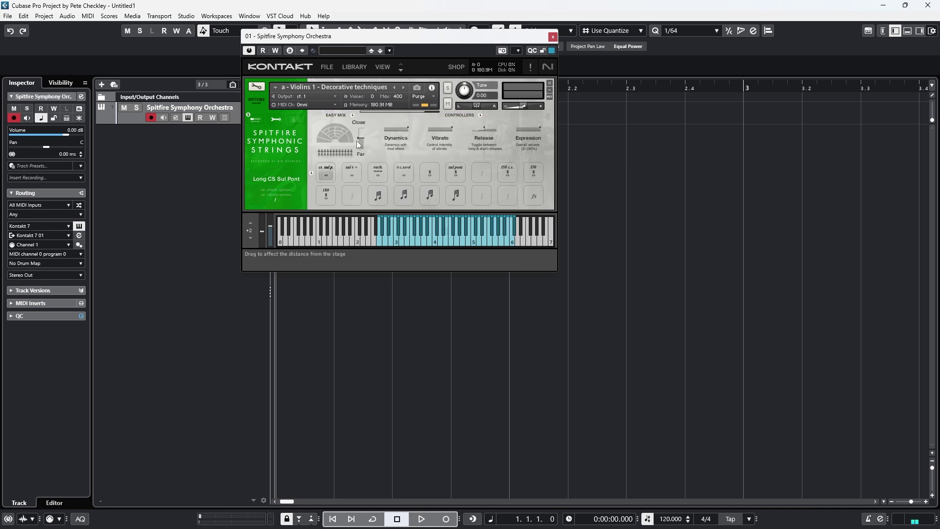
left_click(276, 120)
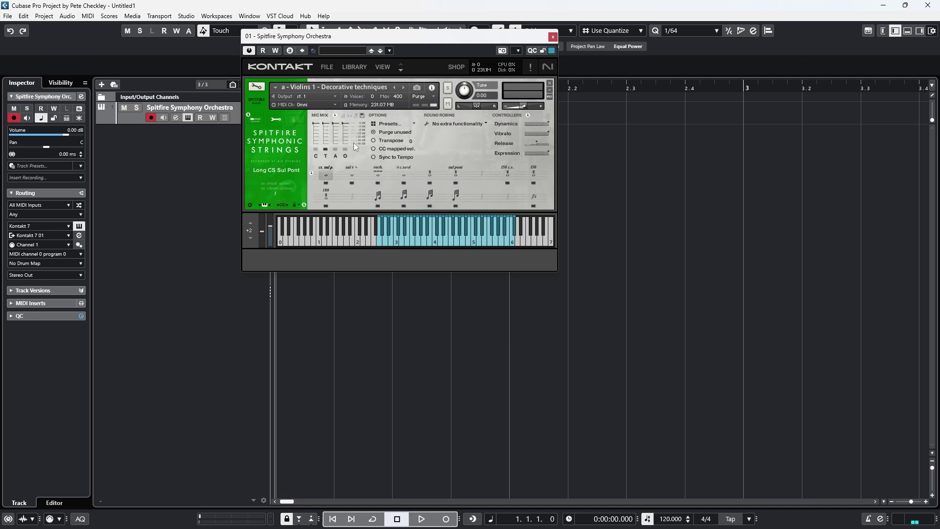
Step: Load the a - Violins 1 - FX (Stereo) preset, dismiss its help bubble and toggle the B signal in the mic mix
left_click(356, 66)
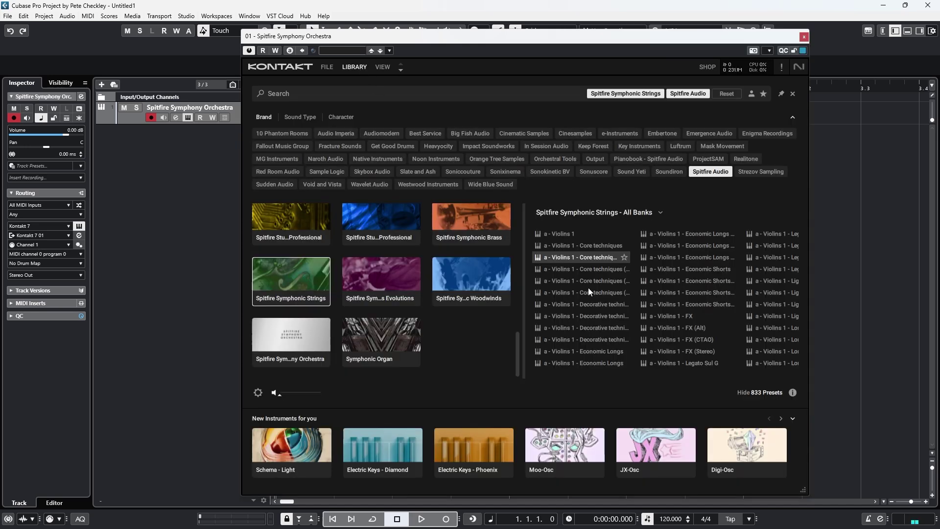
left_click_drag(548, 379, 552, 379)
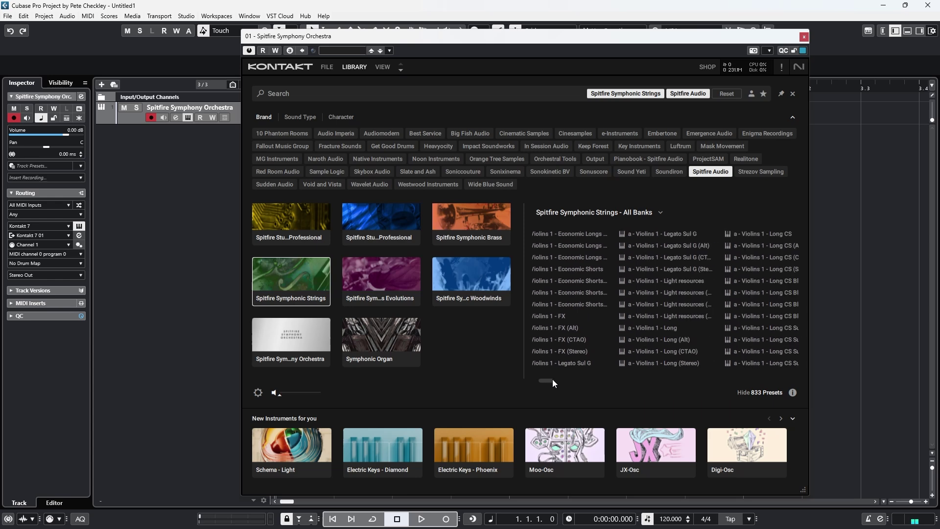
double_click(569, 355)
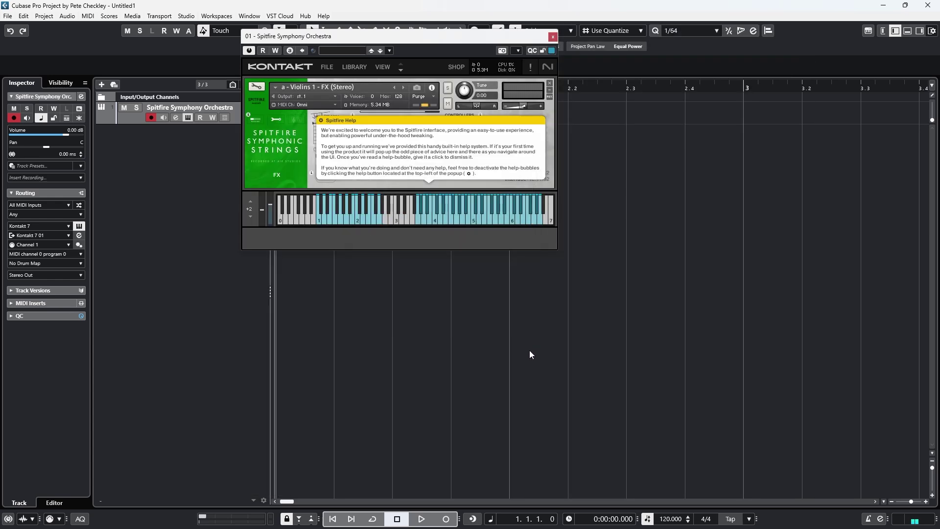
left_click(354, 153)
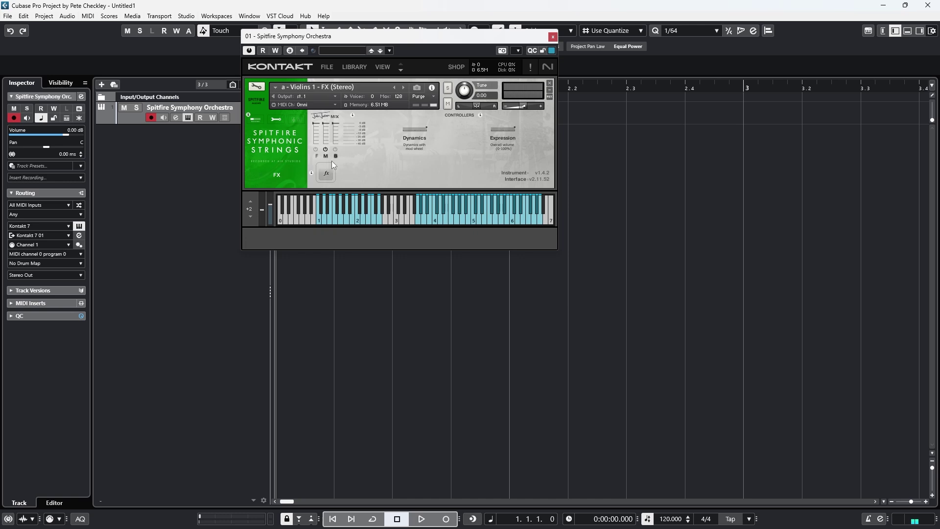
left_click(336, 149)
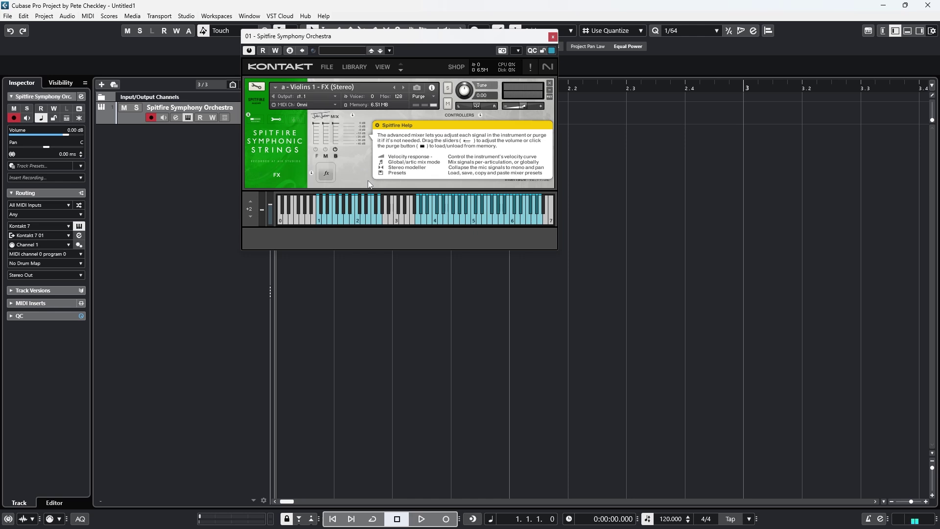
Step: Reopen the library browser and select the a - Violins 1 - FX (Stereo) preset in the Spitfire Symphonic Strings list
left_click(350, 69)
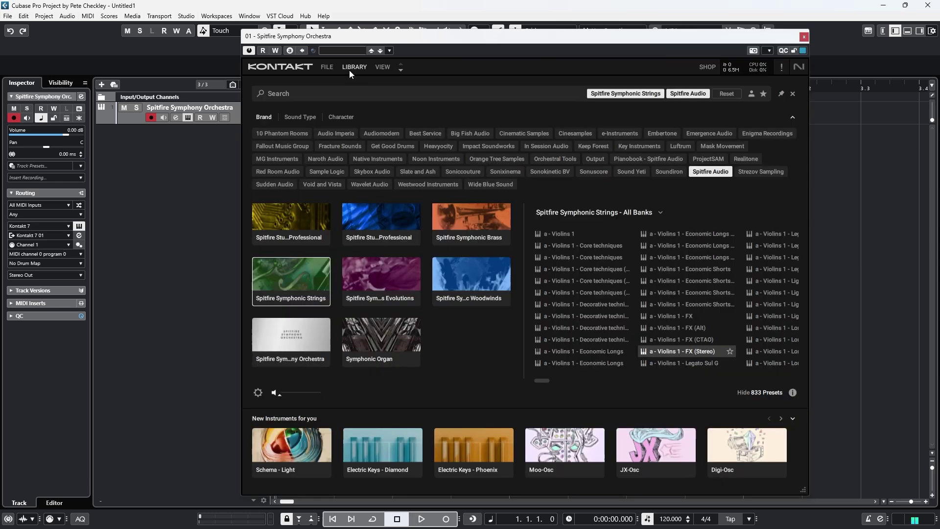
left_click(684, 352)
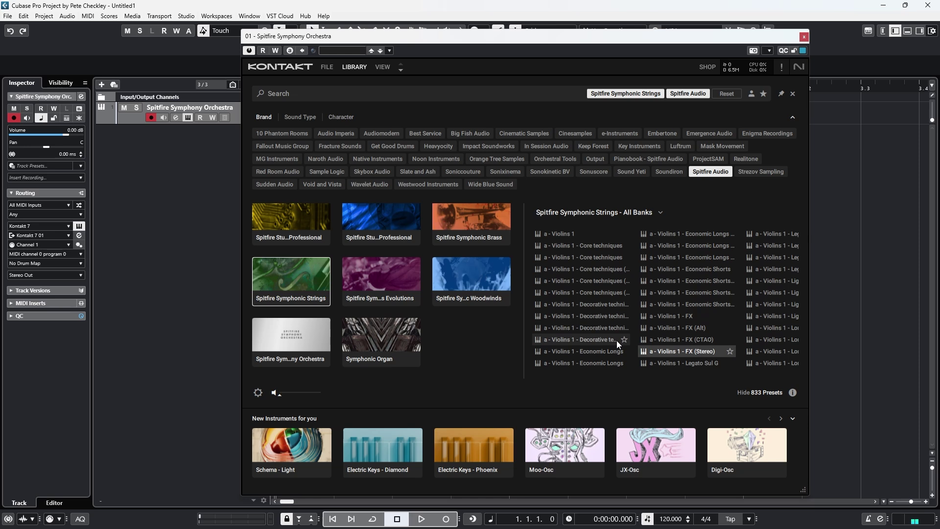